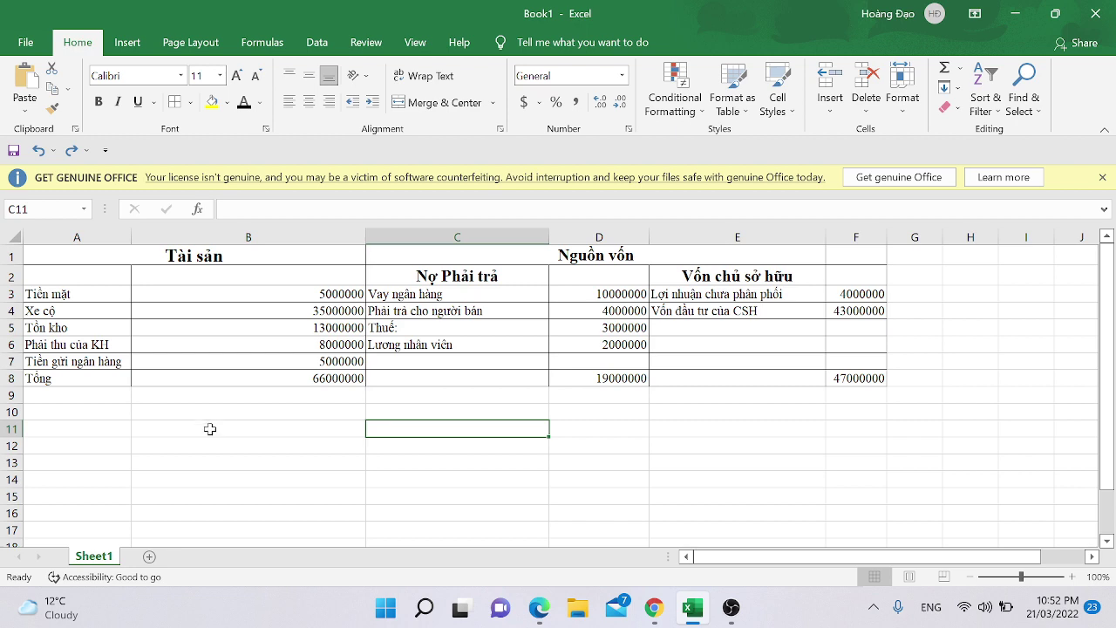
Step: Switch to the exercise PDF in Edge and read the asset and capital items dated 31.12.2021
click(549, 599)
scroll(314, 332, up, 5)
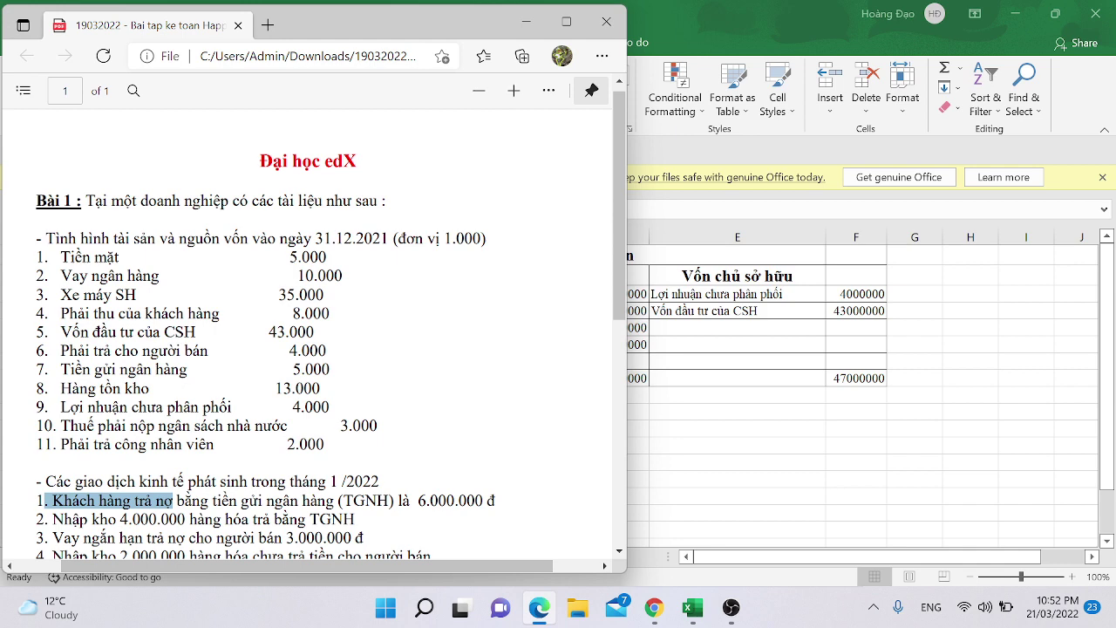
scroll(314, 331, down, 1)
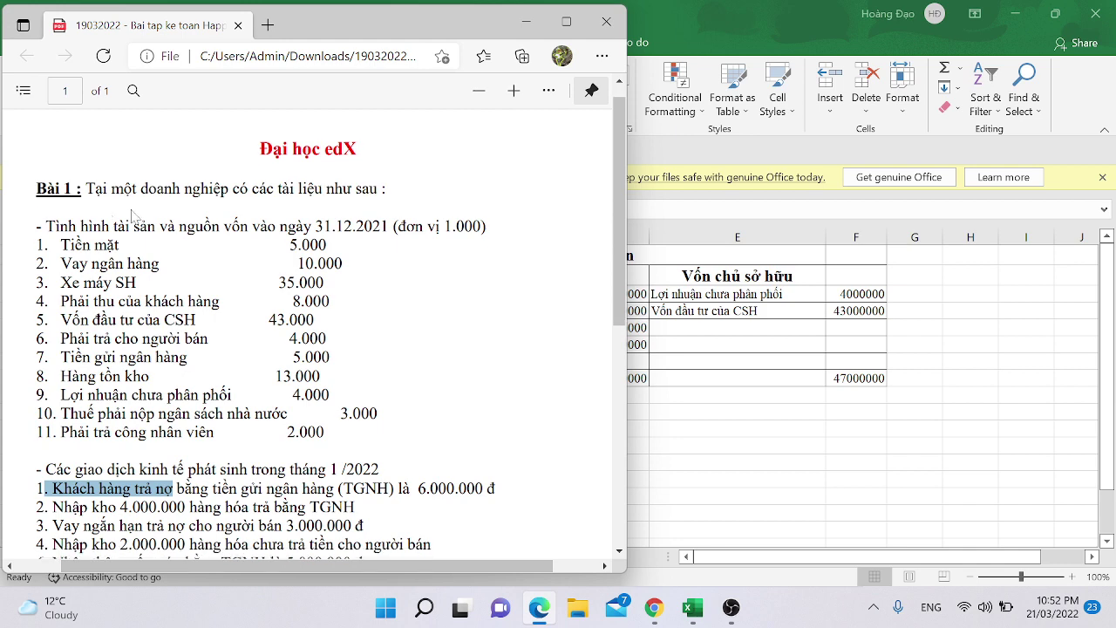
scroll(87, 197, down, 1)
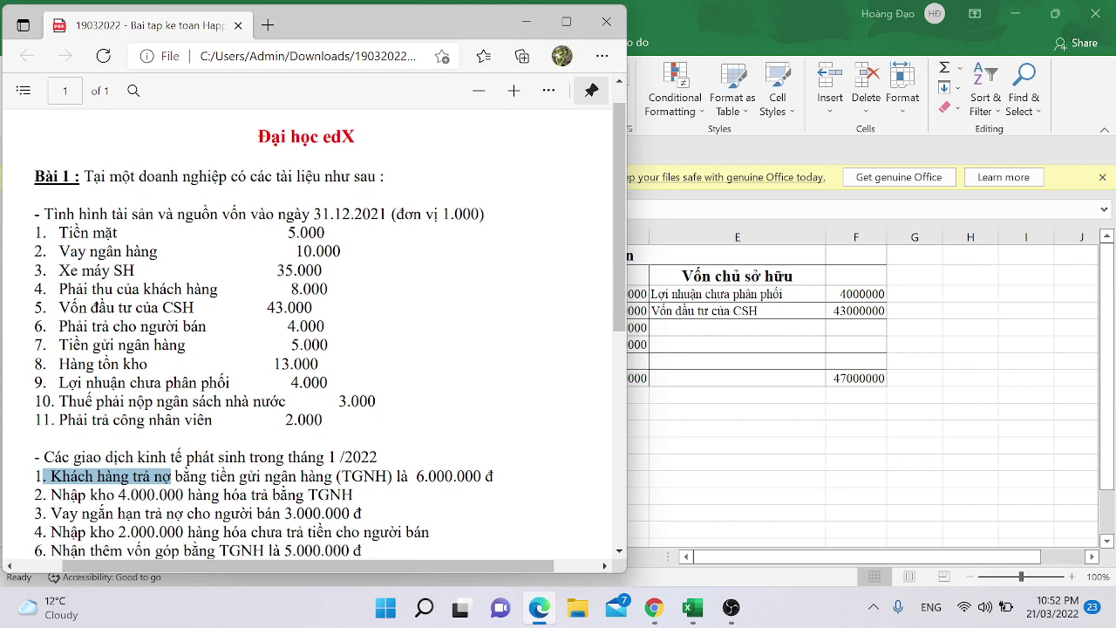
scroll(314, 331, down, 1)
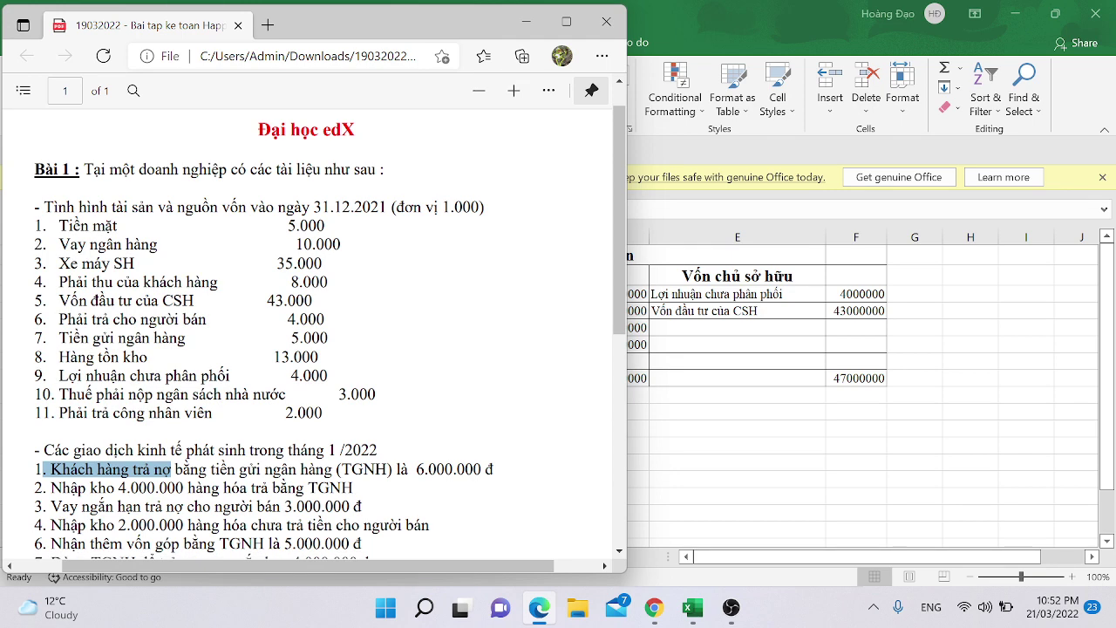
scroll(314, 332, down, 1)
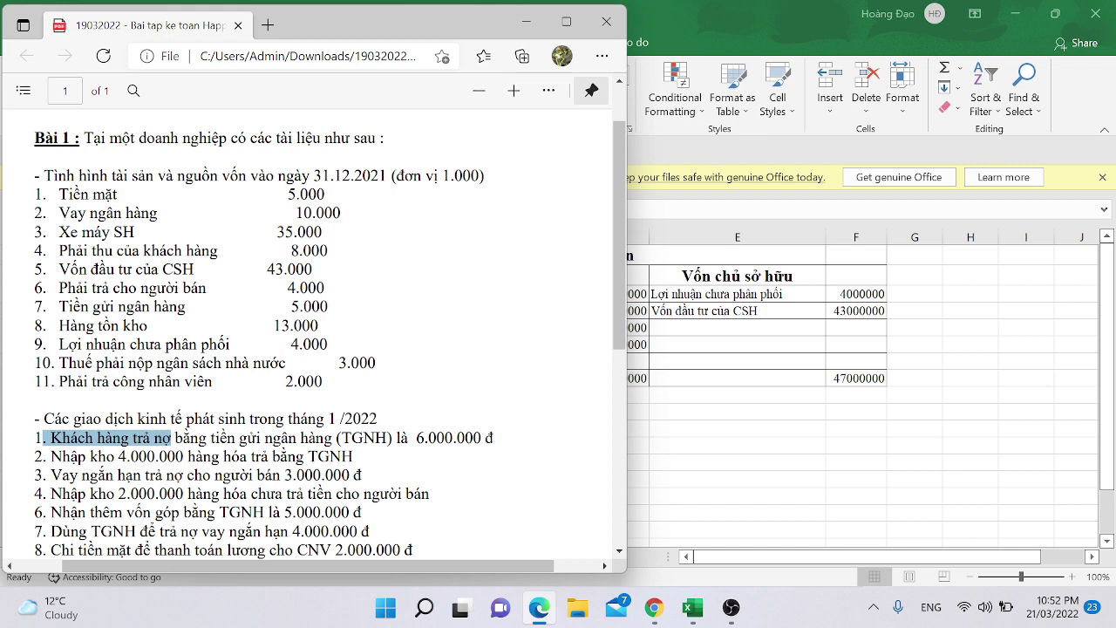
scroll(314, 331, down, 1)
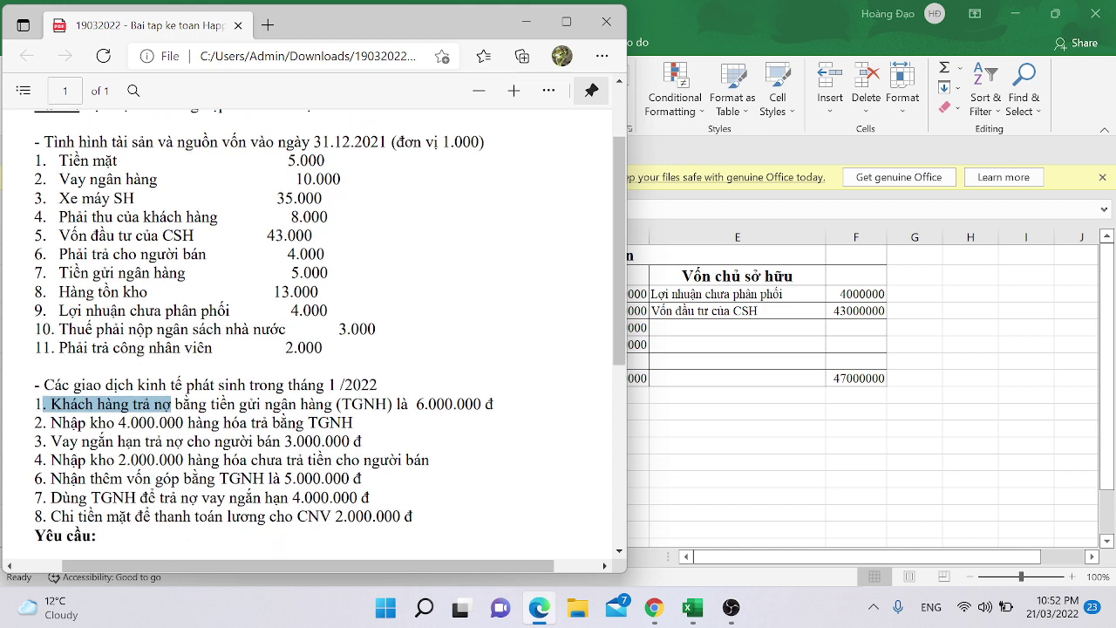
scroll(314, 331, down, 5)
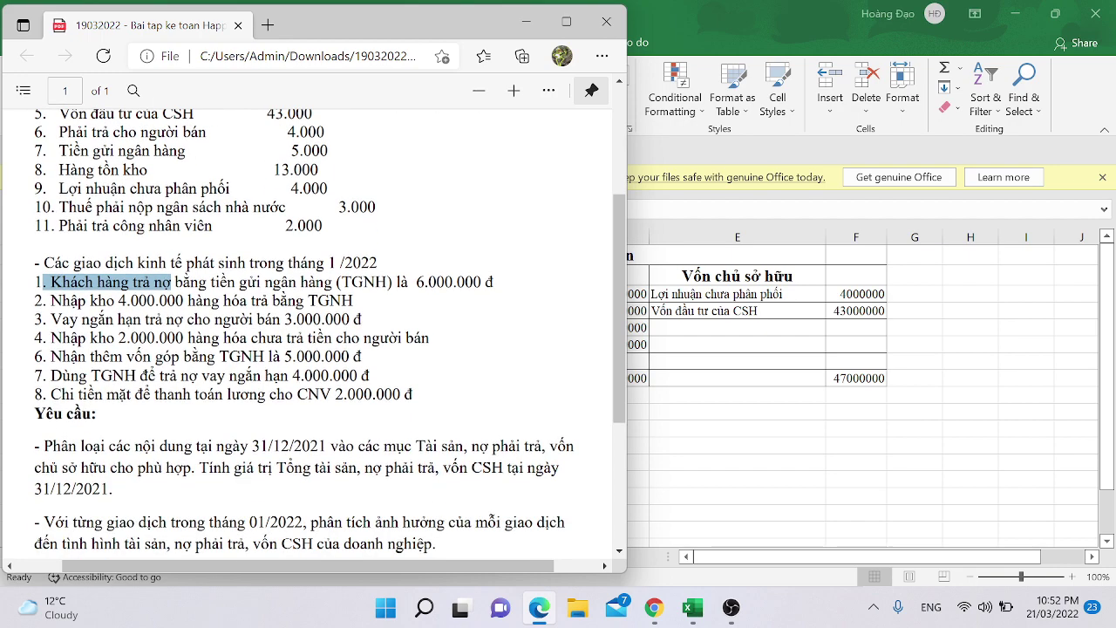
scroll(314, 331, up, 8)
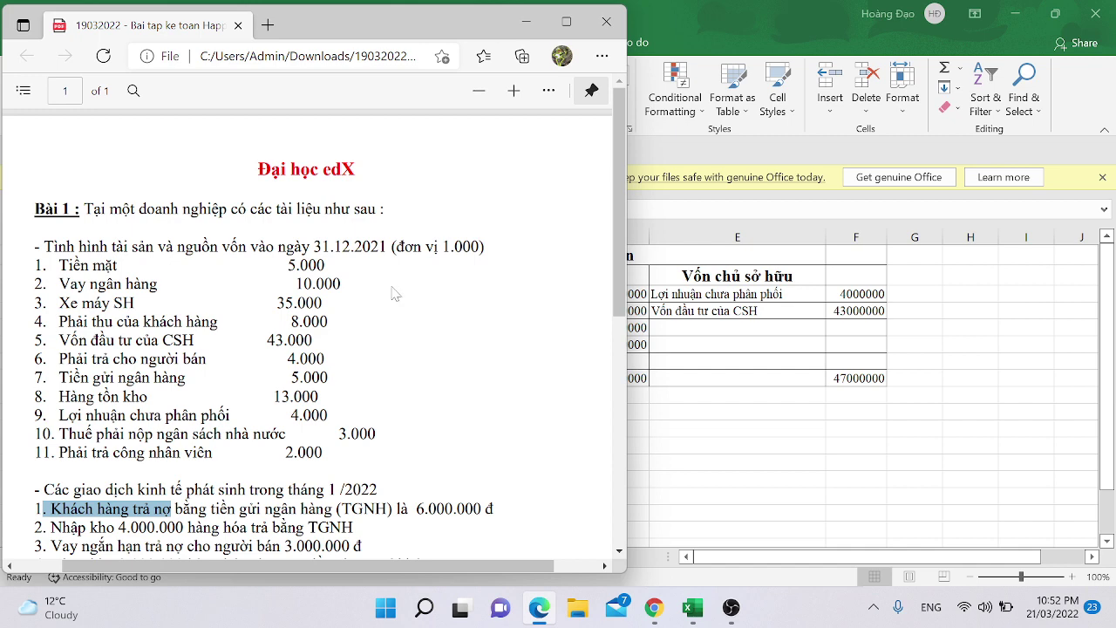
Step: Read the January 2022 transactions and the requirements listed below them in the exercise PDF
scroll(394, 294, down, 8)
scroll(384, 297, left, 2)
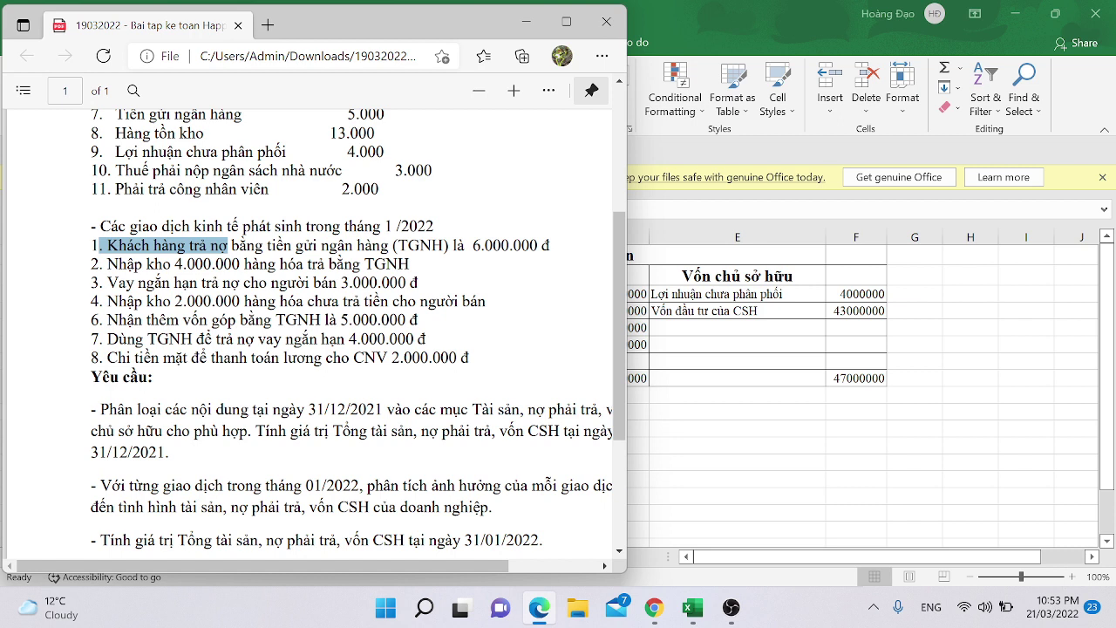
drag(91, 226, 433, 226)
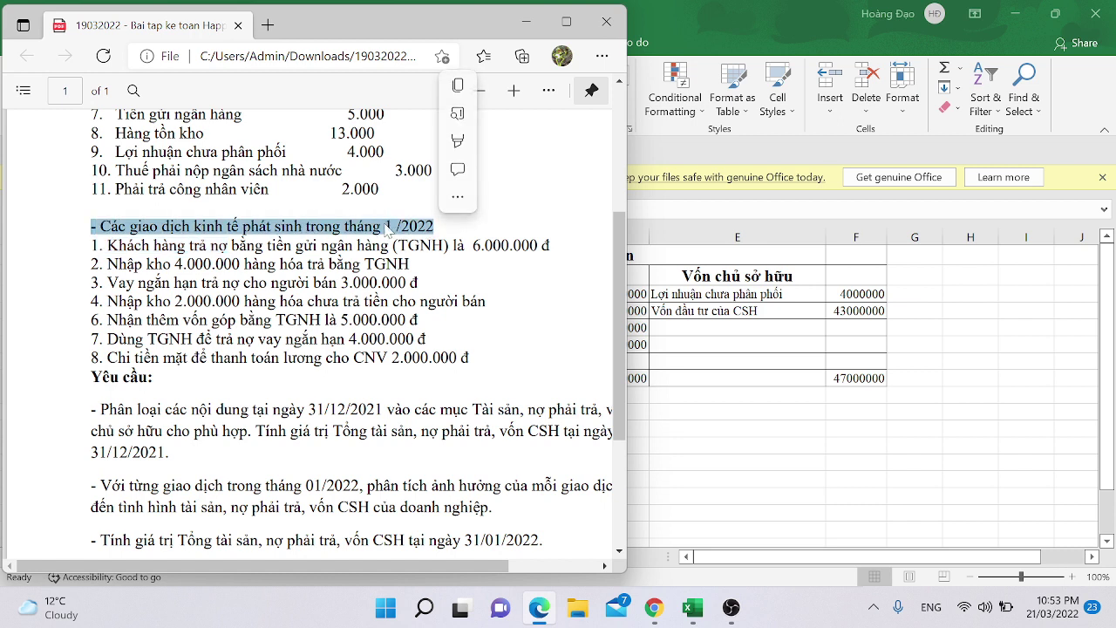
drag(331, 245, 338, 245)
scroll(340, 253, down, 1)
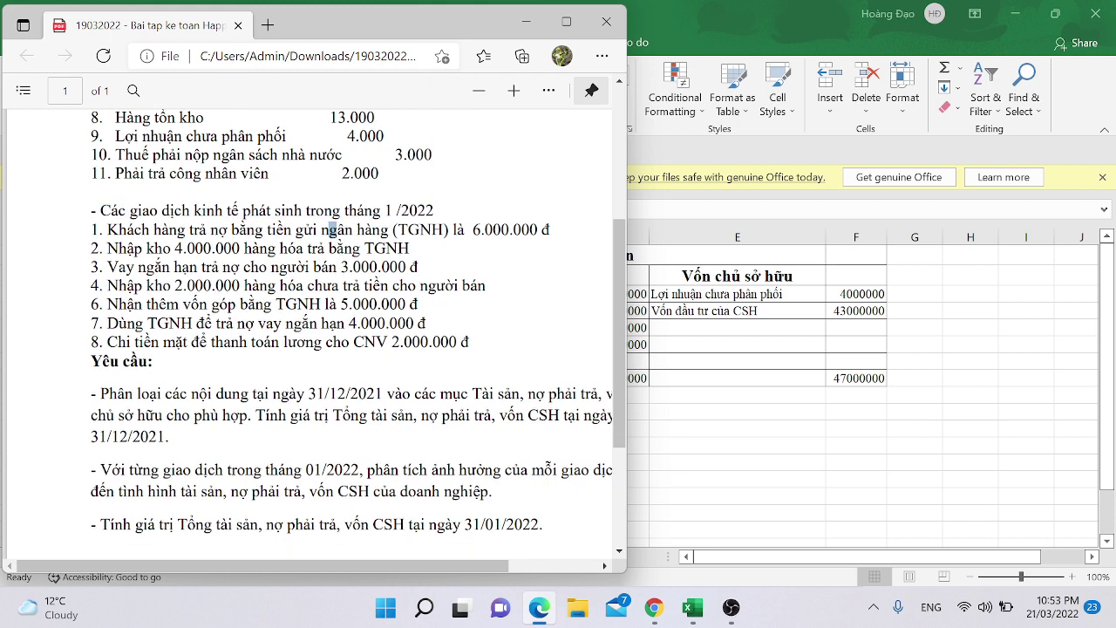
click(170, 267)
drag(94, 229, 448, 342)
drag(433, 342, 440, 342)
scroll(437, 342, down, 2)
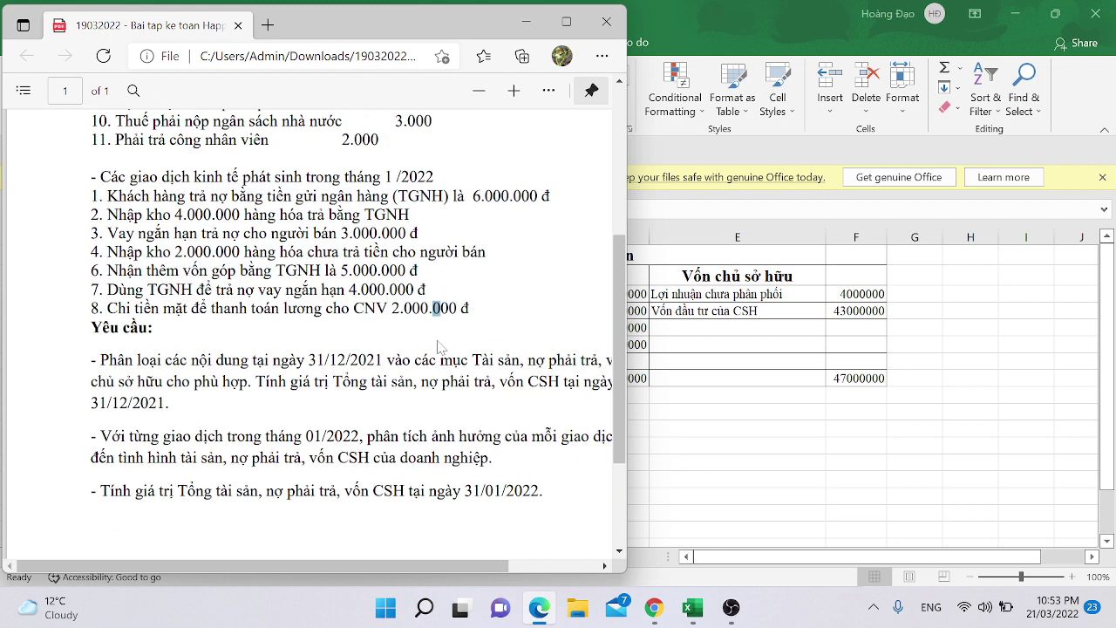
scroll(314, 340, down, 1)
scroll(314, 340, right, 1)
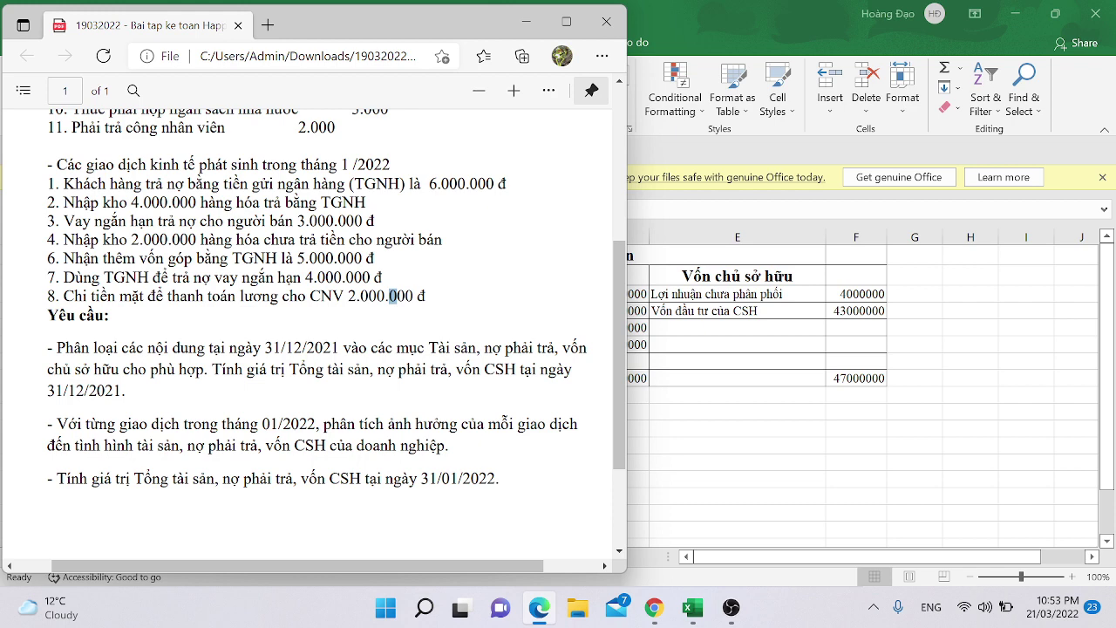
Step: Compare the Excel classification table with the 31/12/2021 requirement in the exercise PDF
key(alt+Tab)
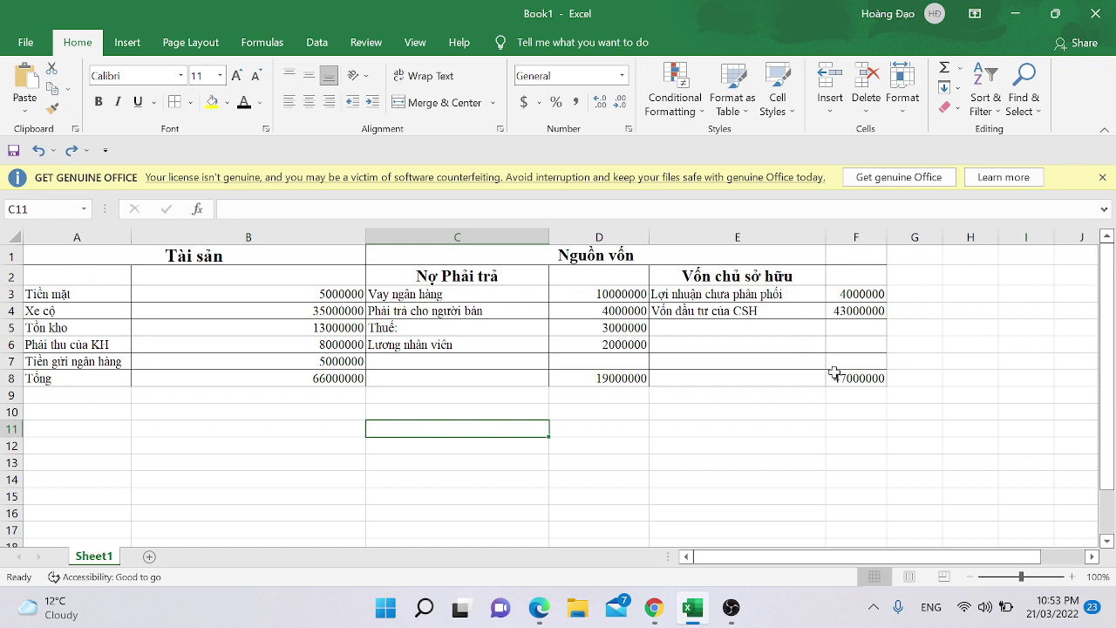
key(alt+Tab)
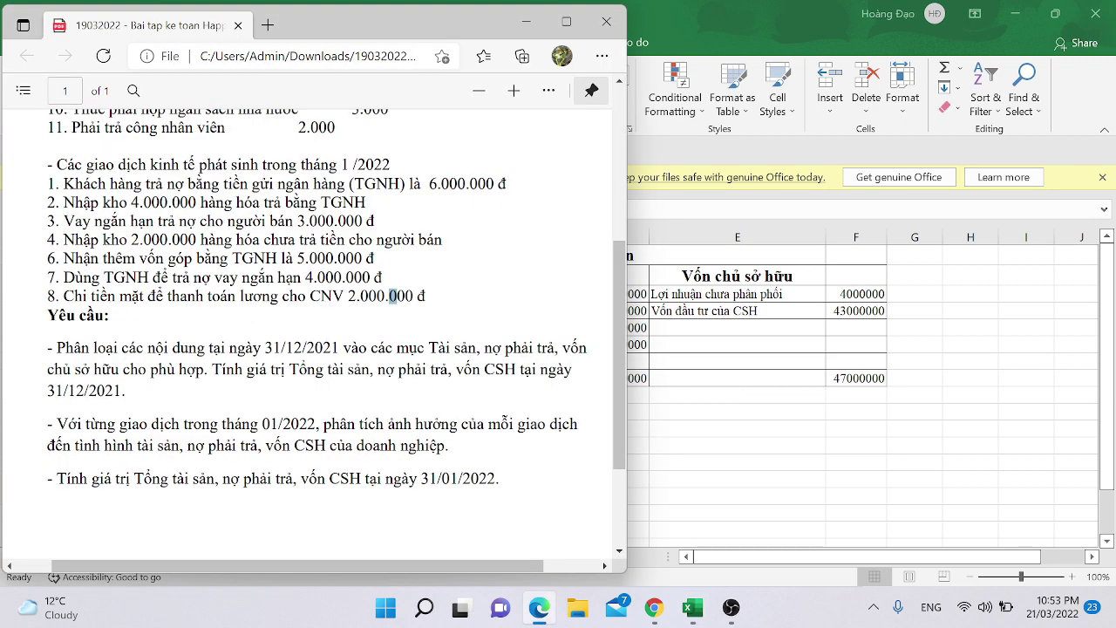
scroll(313, 297, down, 1)
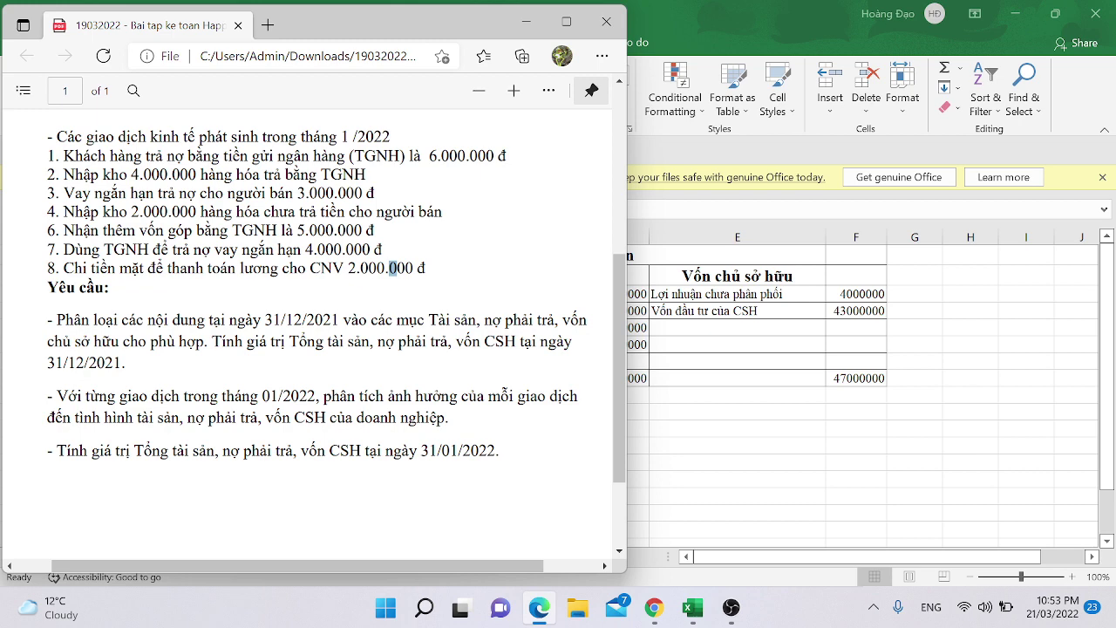
key(alt+Tab)
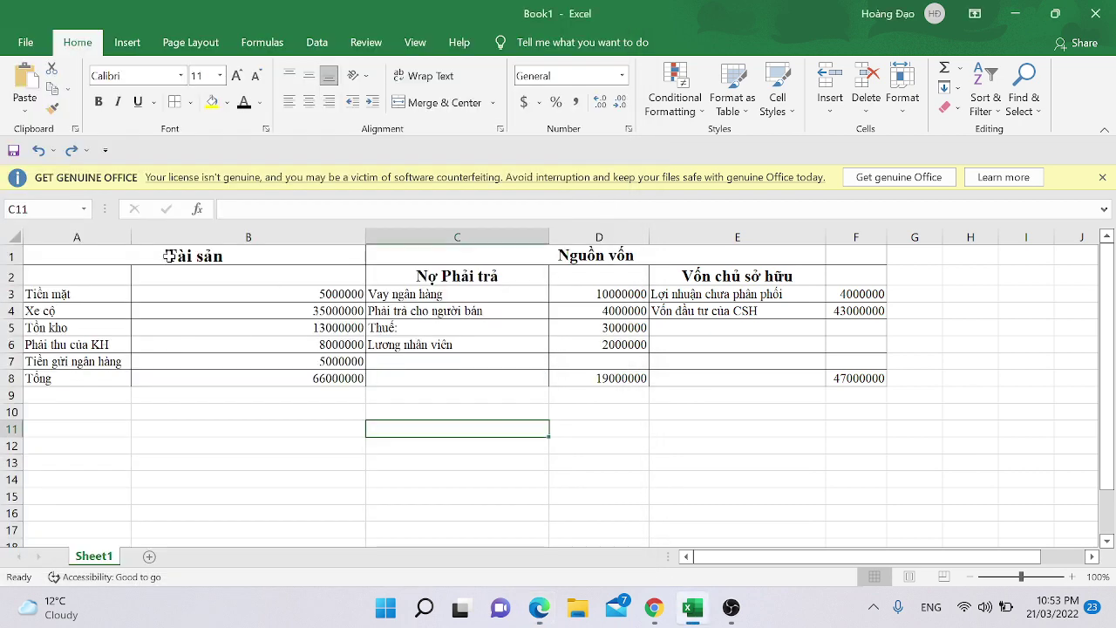
key(alt+Tab)
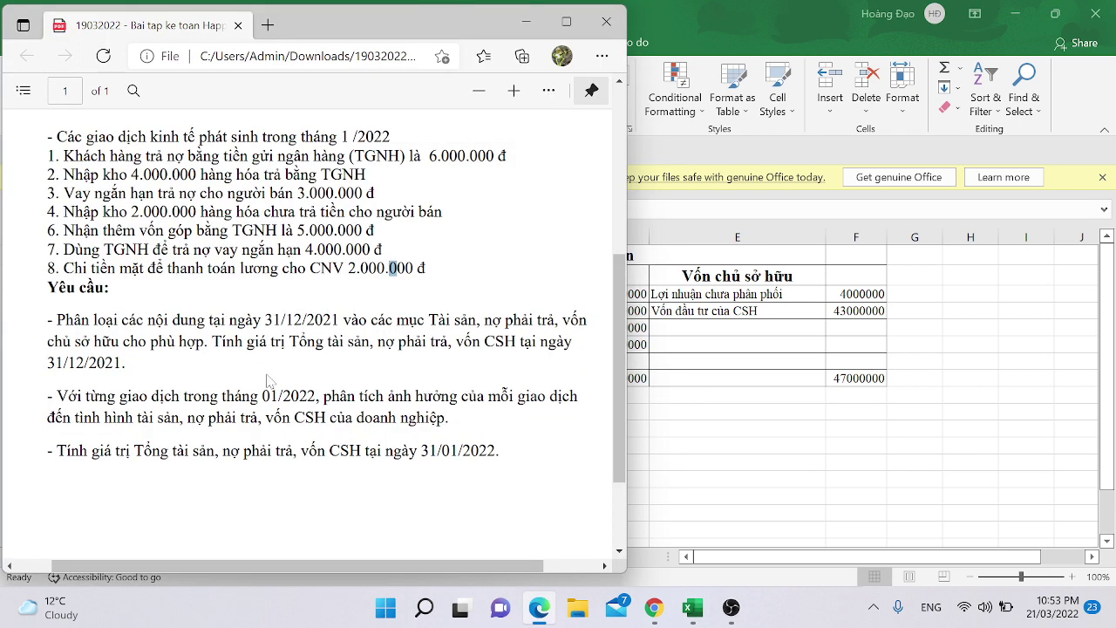
scroll(267, 380, down, 1)
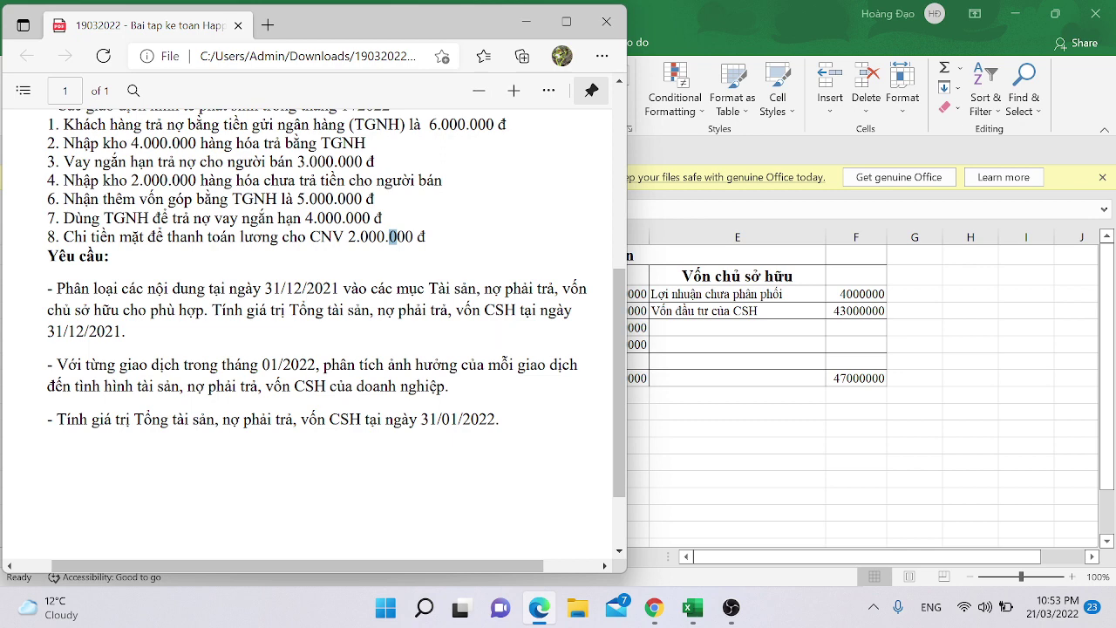
Step: Switch to the Excel workbook and inspect the asset values in B3:B7 and the total formula in B8
key(alt+Tab)
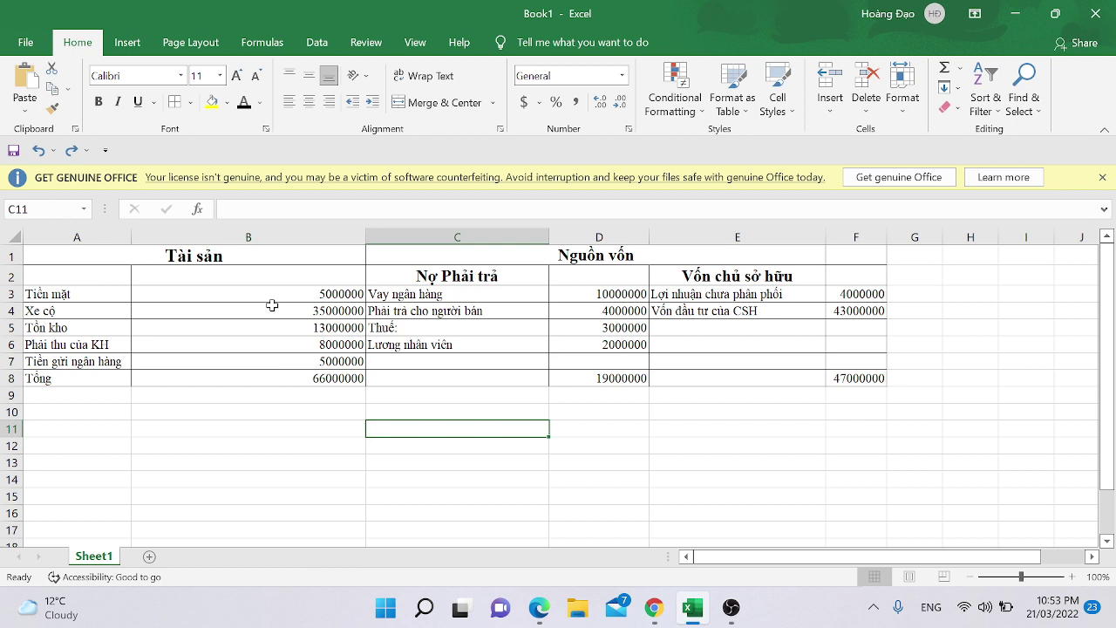
click(289, 380)
drag(288, 295, 290, 353)
click(291, 353)
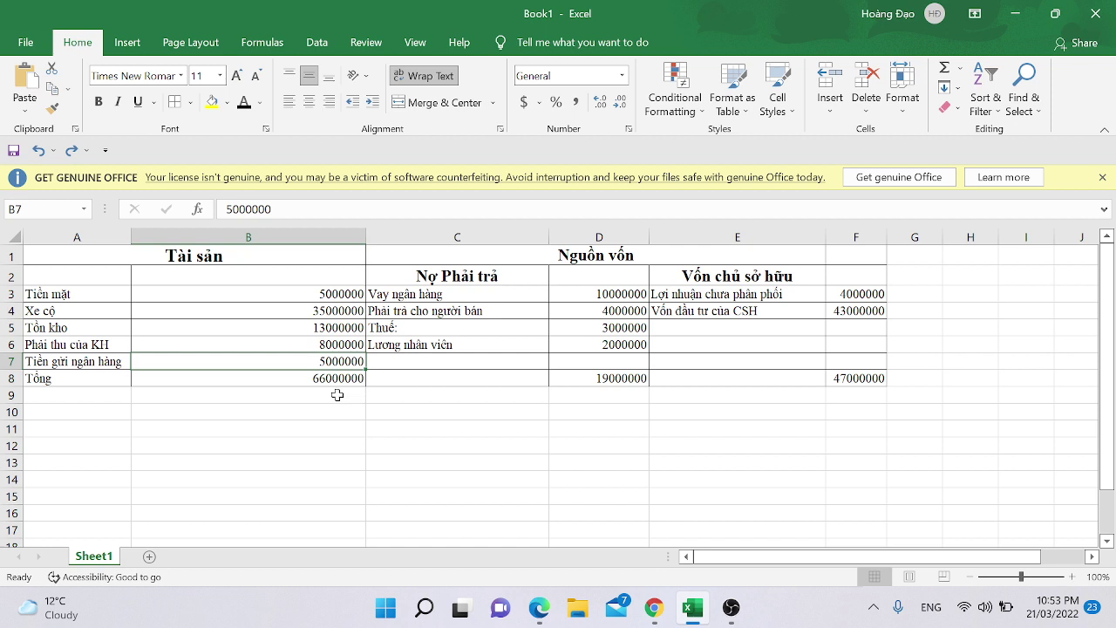
click(289, 378)
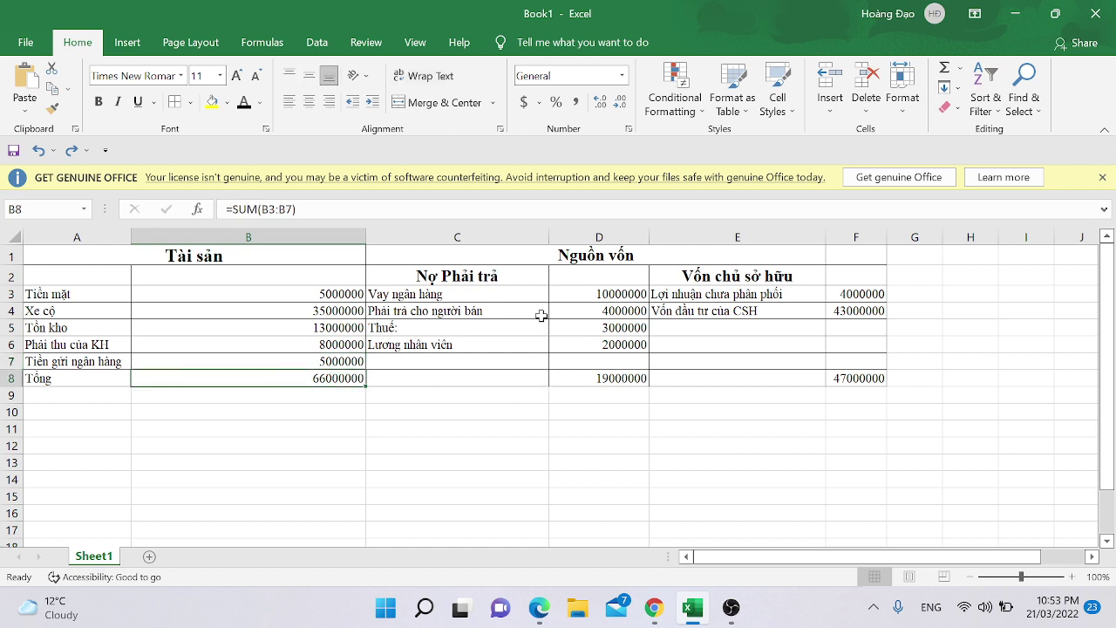
Step: Enter the formula =D8+F8 in cell D11 to add total liabilities and total equity
click(608, 426)
text(=)
key(Up)
key(Up)
key(Up)
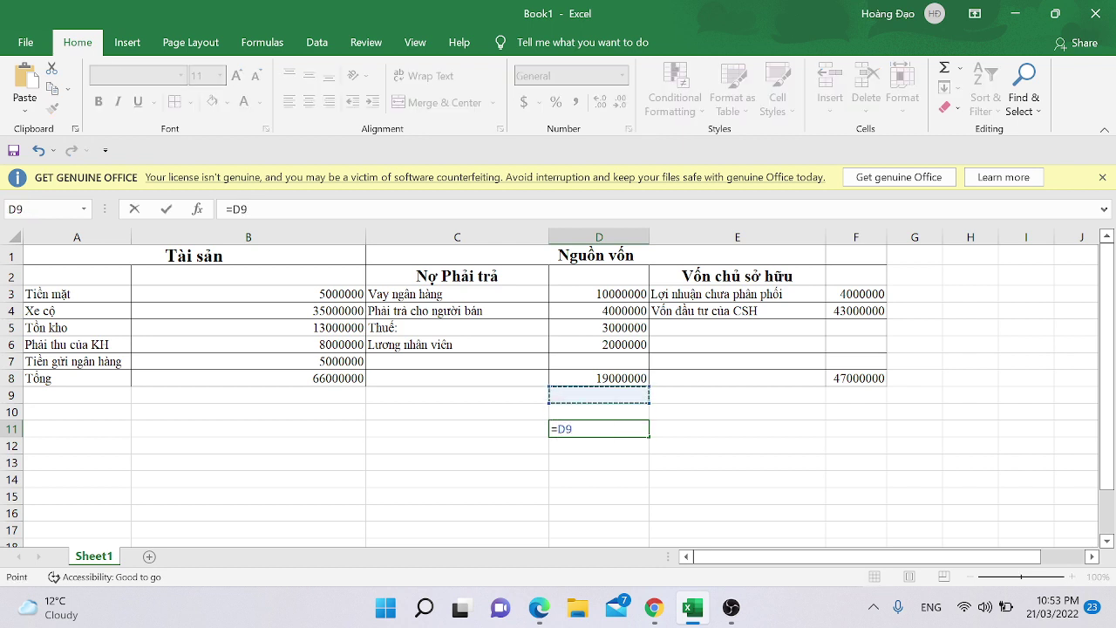
text(+)
key(Right)
key(Right)
key(Up)
key(Up)
key(Up)
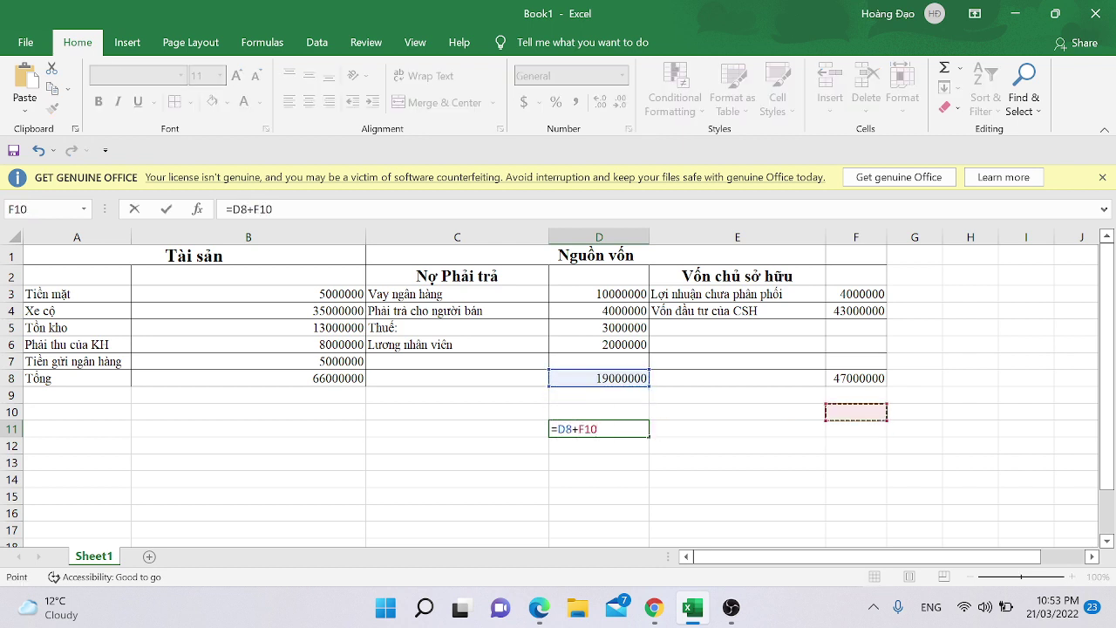
key(Return)
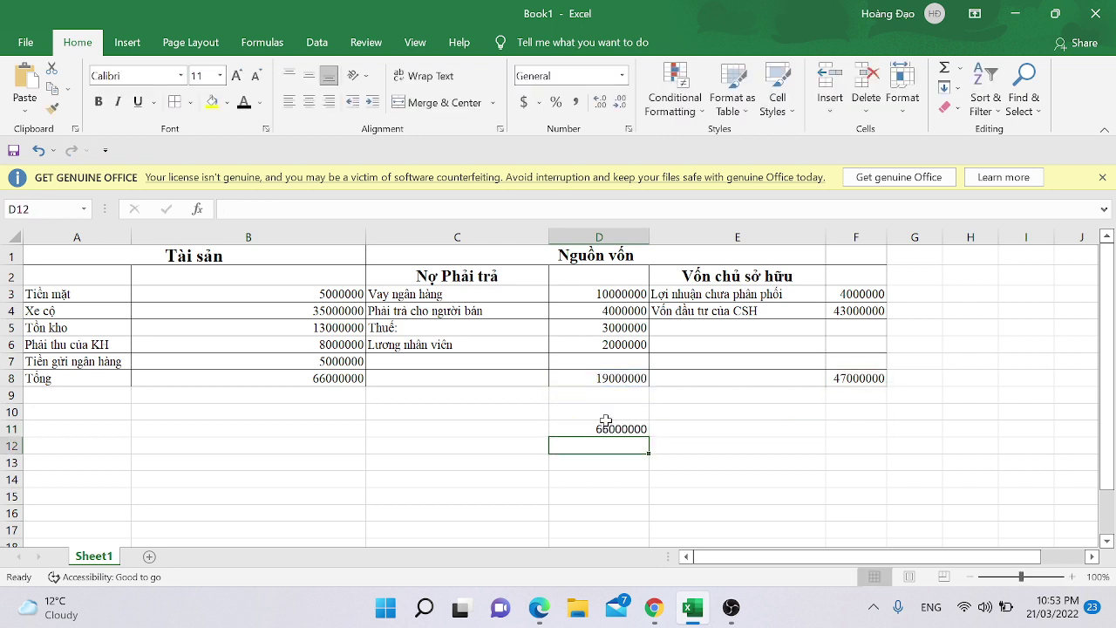
Step: Compare the sum in D11 with the asset total in B8, and clear the check formula from D11
drag(584, 426, 332, 381)
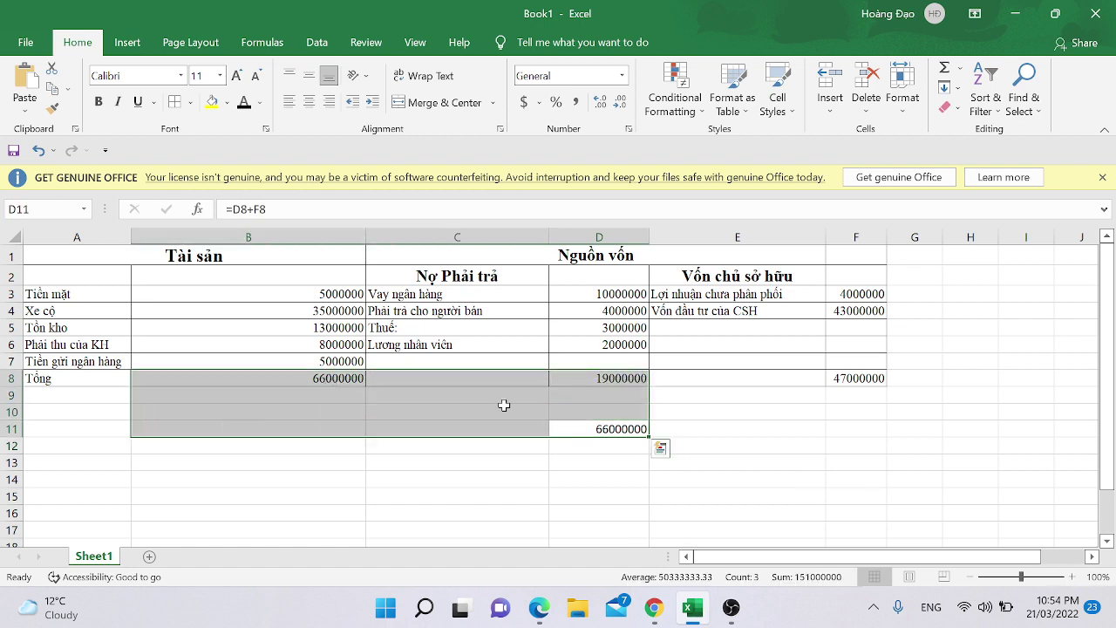
click(606, 429)
Step: Switch back to the exercise PDF and read the requirements on transaction effects and the 31/01/2022 totals
key(alt+Tab)
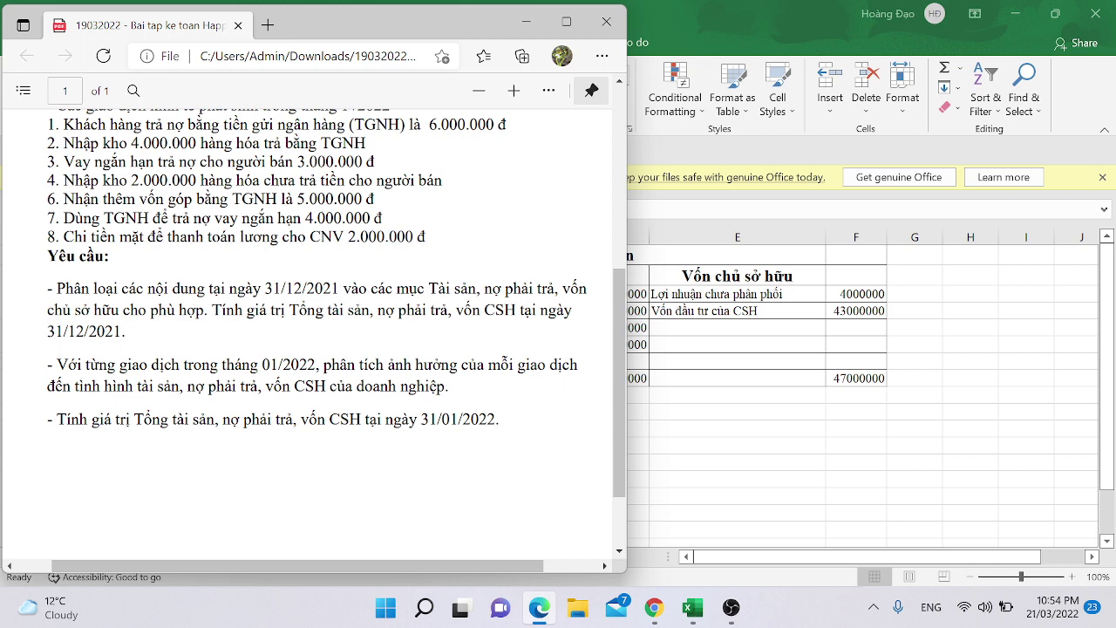
scroll(392, 236, down, 1)
scroll(331, 326, down, 1)
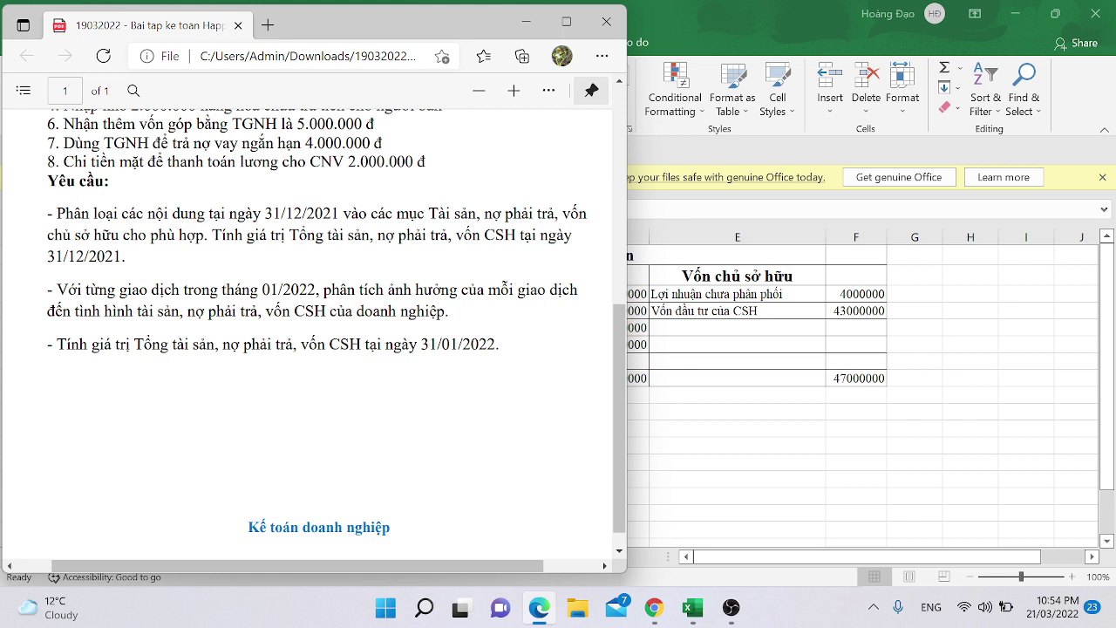
drag(56, 345, 485, 345)
key(Escape)
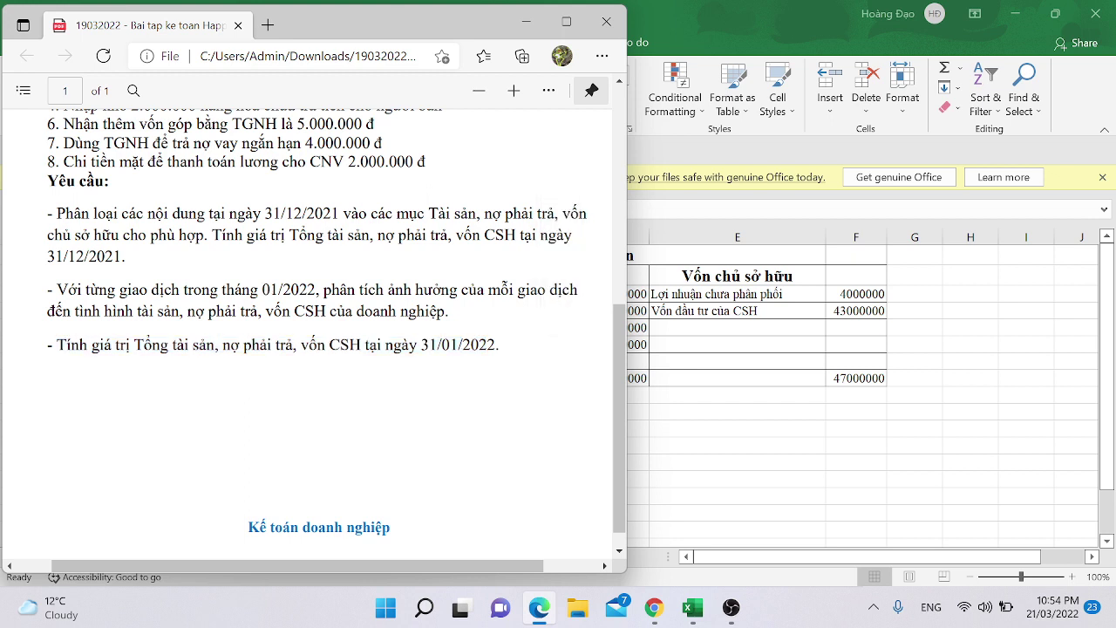
drag(47, 289, 446, 311)
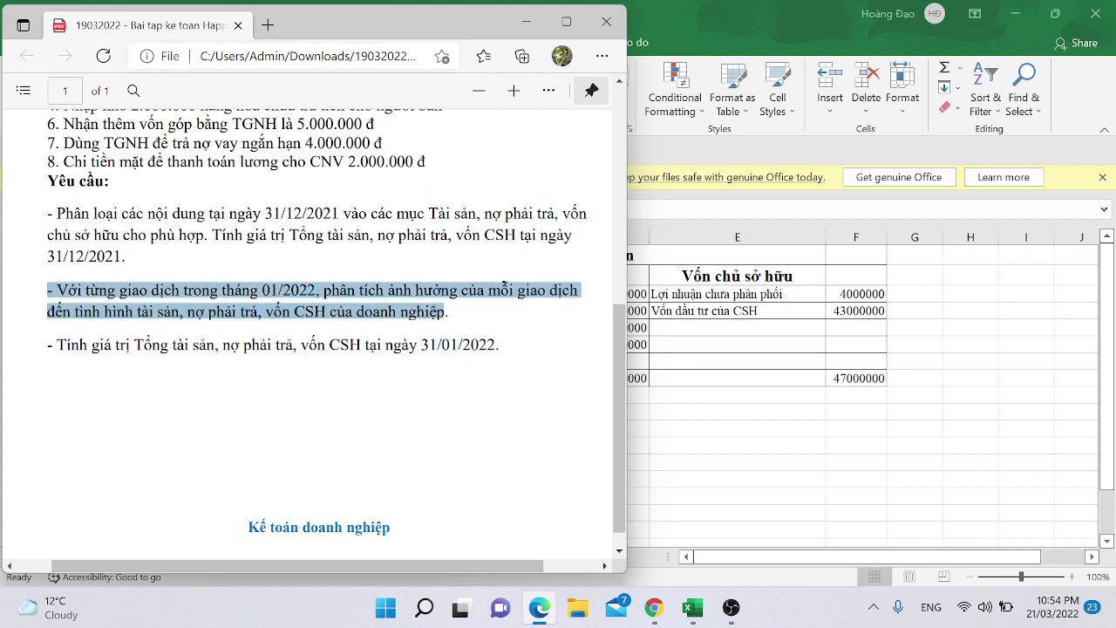
click(326, 265)
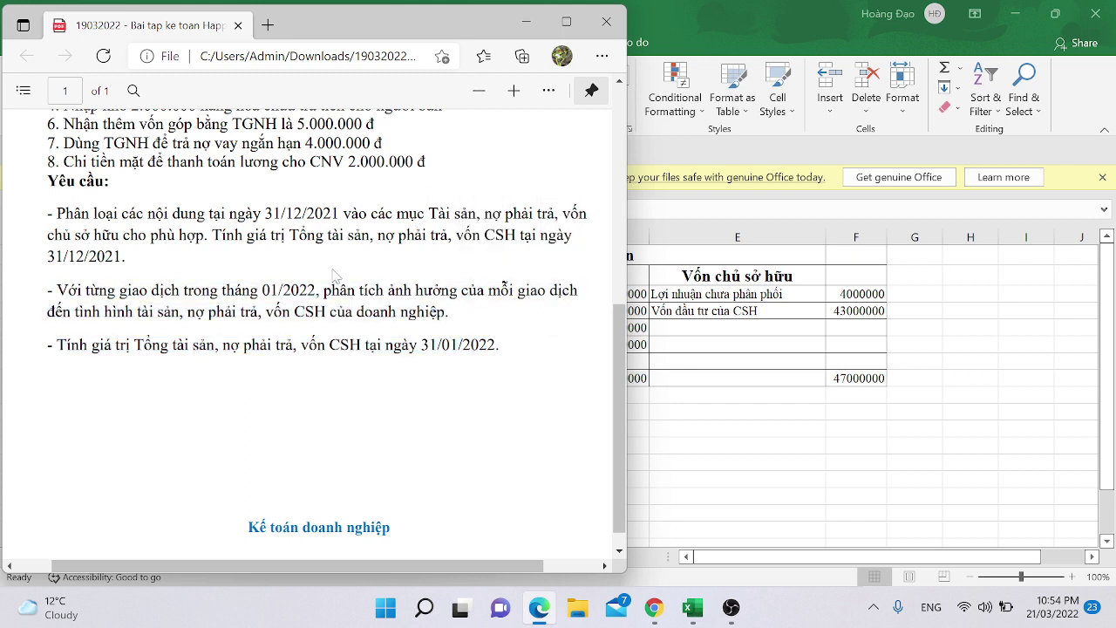
scroll(336, 277, up, 5)
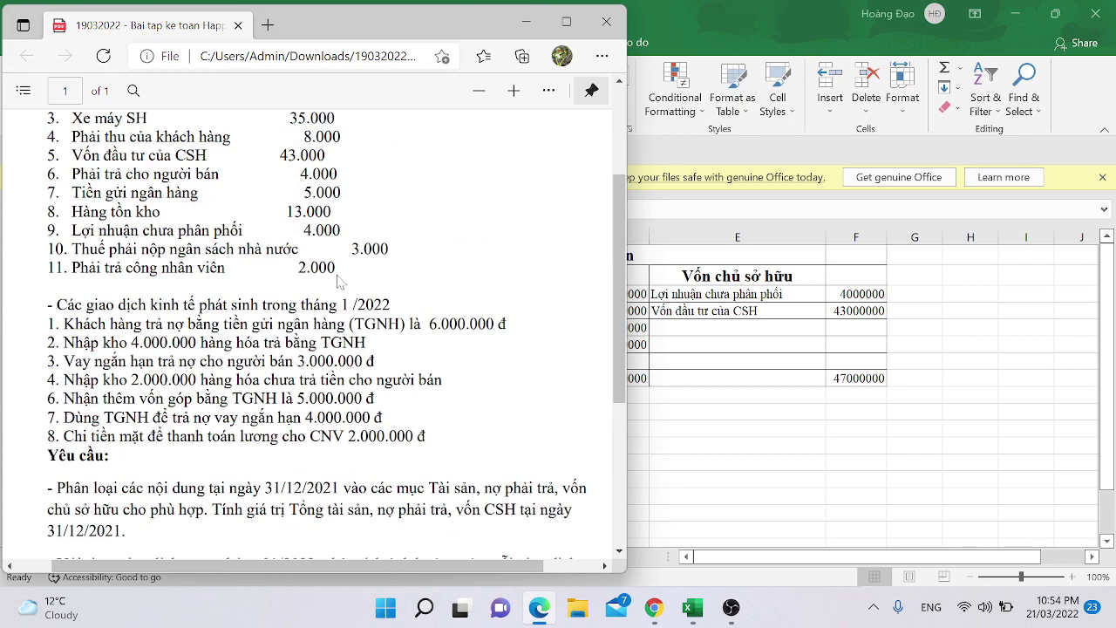
scroll(338, 280, up, 2)
scroll(338, 280, down, 8)
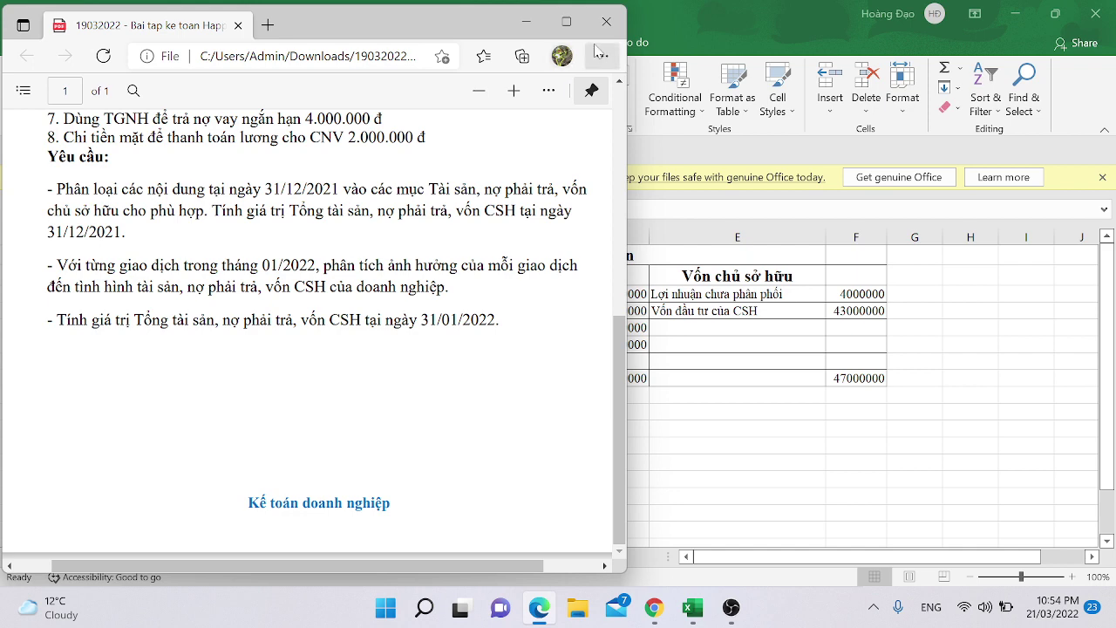
Step: Switch to the Excel workbook and rename Sheet1 as "bảng bctc t12-2021"
click(531, 23)
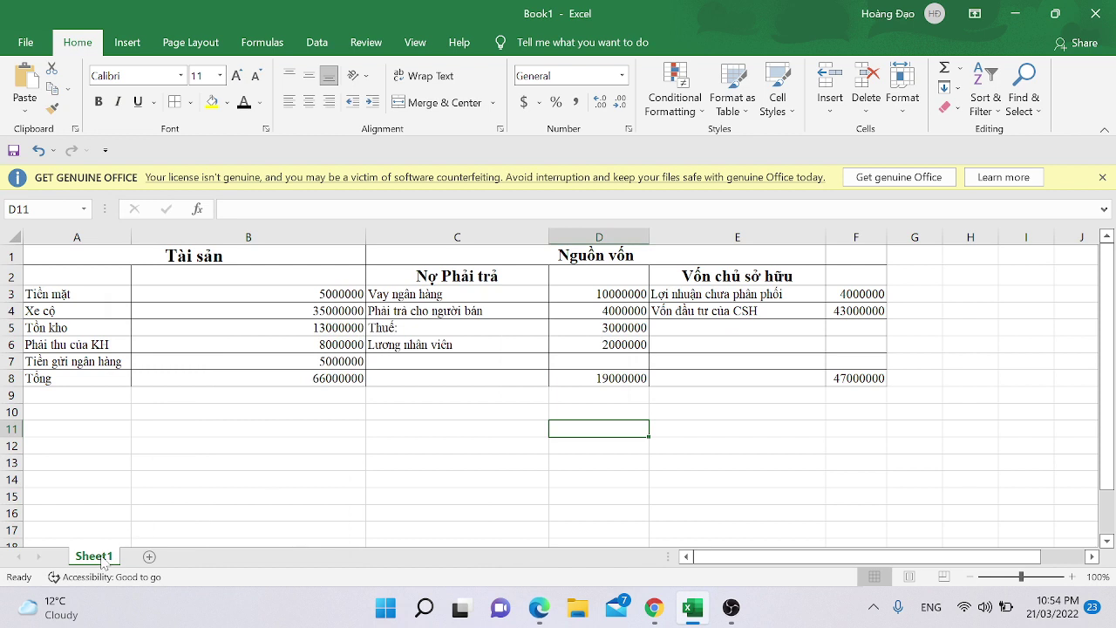
double_click(100, 558)
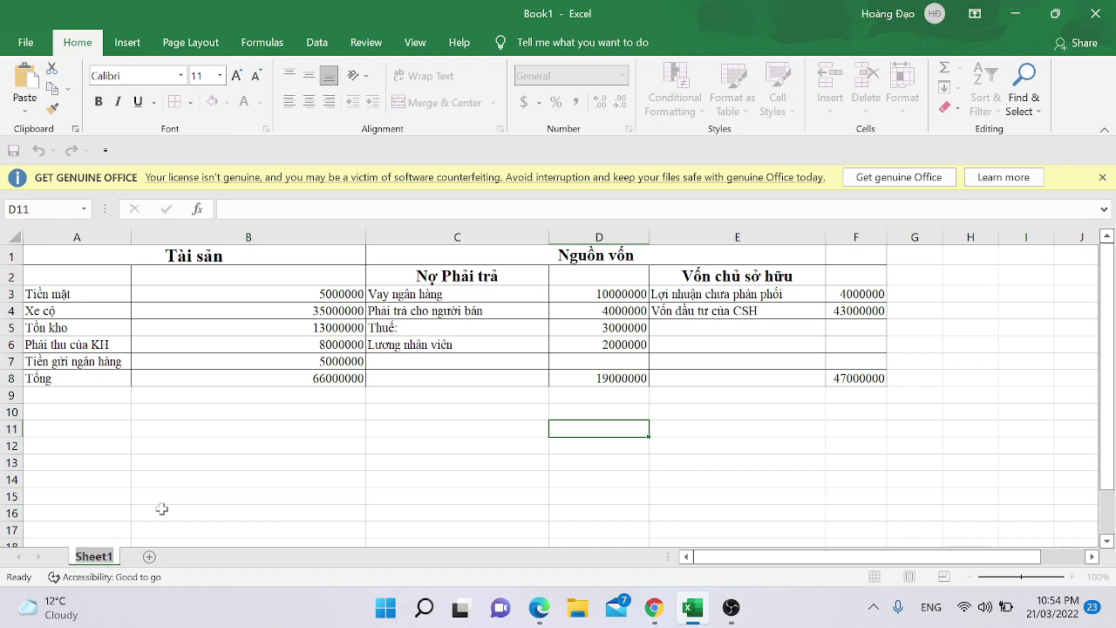
text(báng)
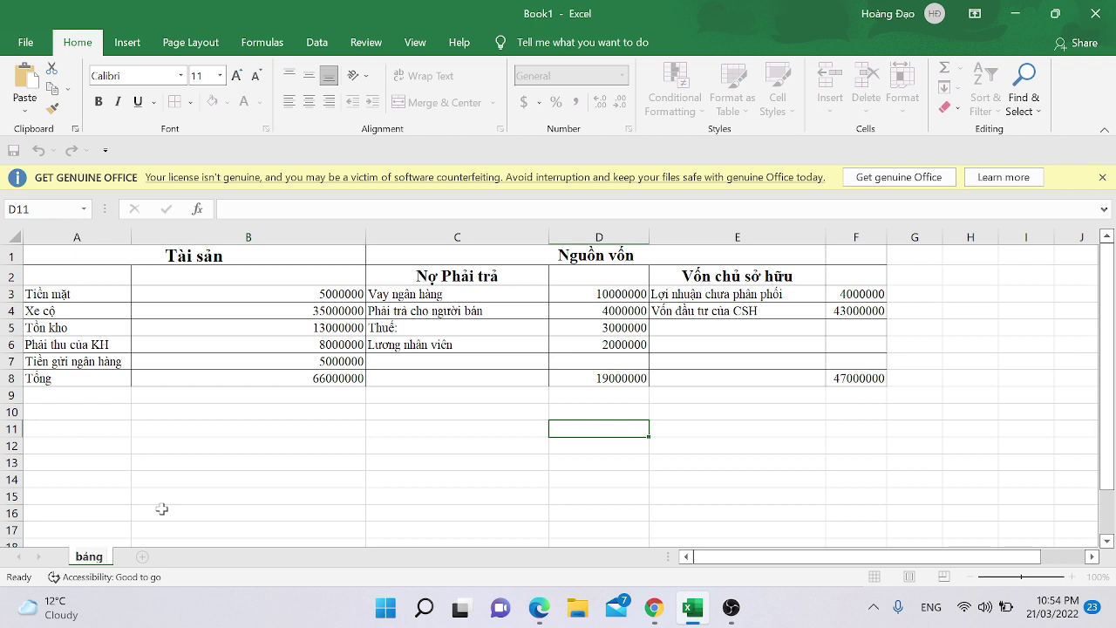
text( bctc 12/2021)
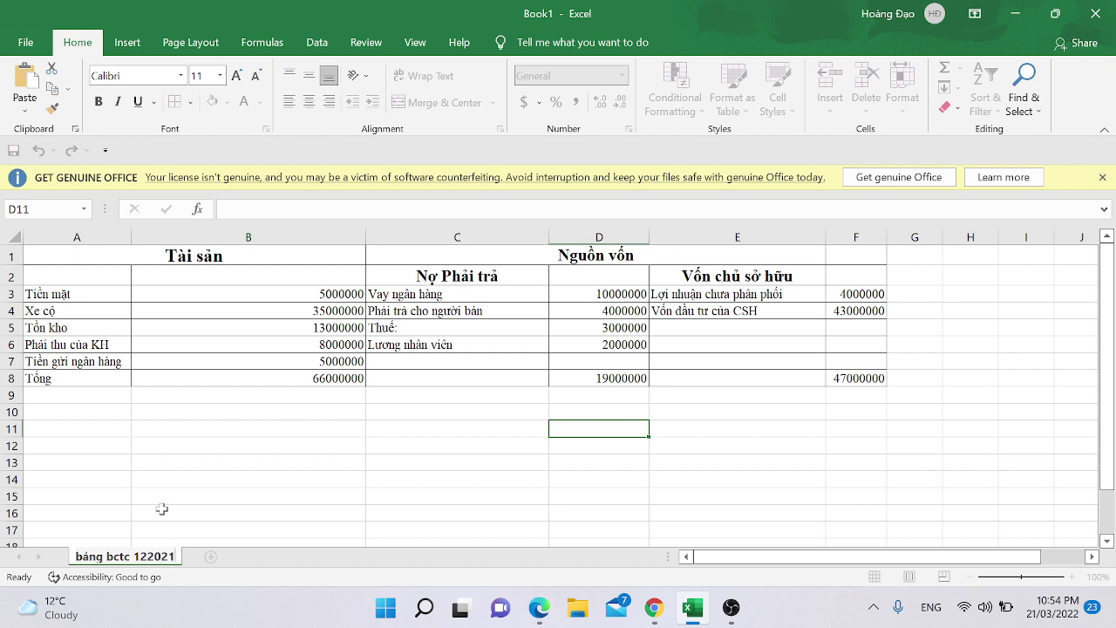
key(BackSpace)
key(BackSpace)
key(BackSpace)
key(BackSpace)
key(BackSpace)
key(BackSpace)
key(BackSpace)
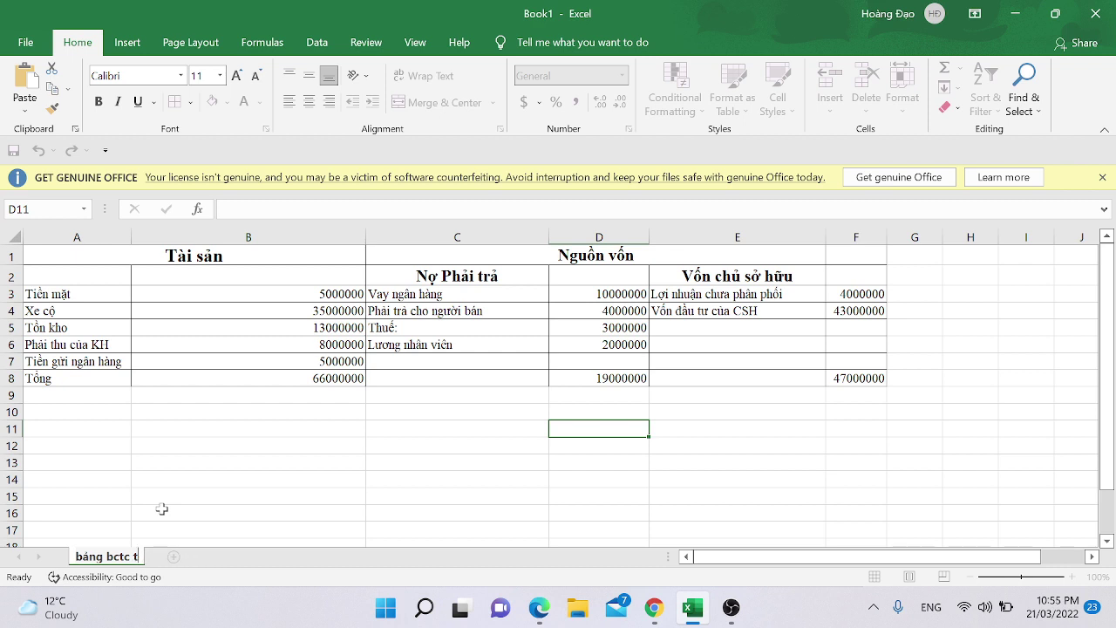
text(t12-2021)
key(Return)
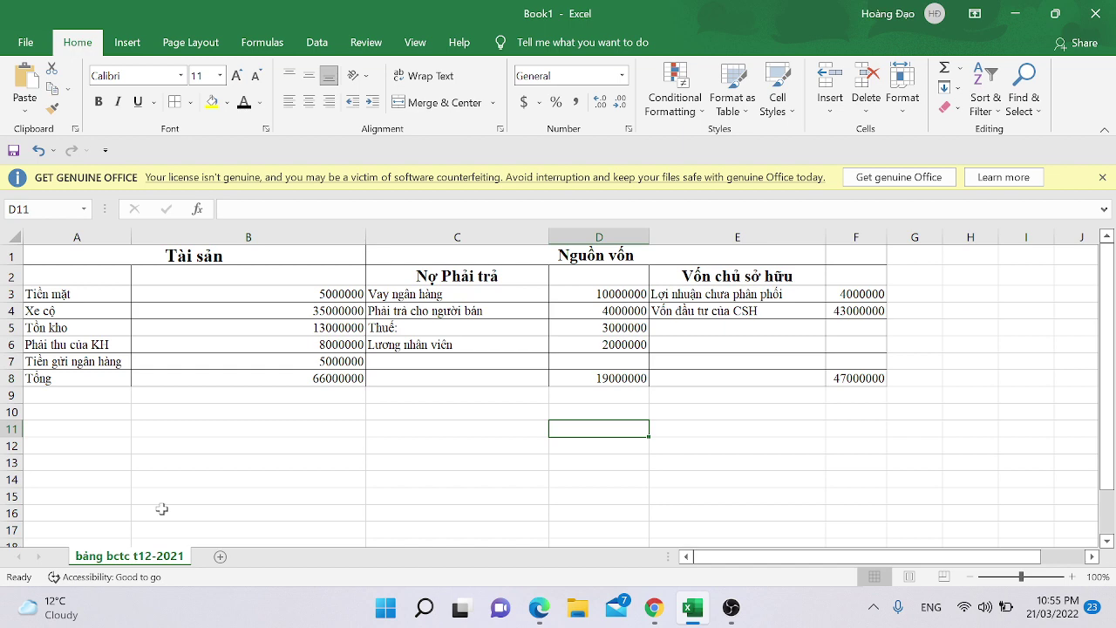
Step: Add a new worksheet and name it "bảng bctc t12-2022"
click(219, 556)
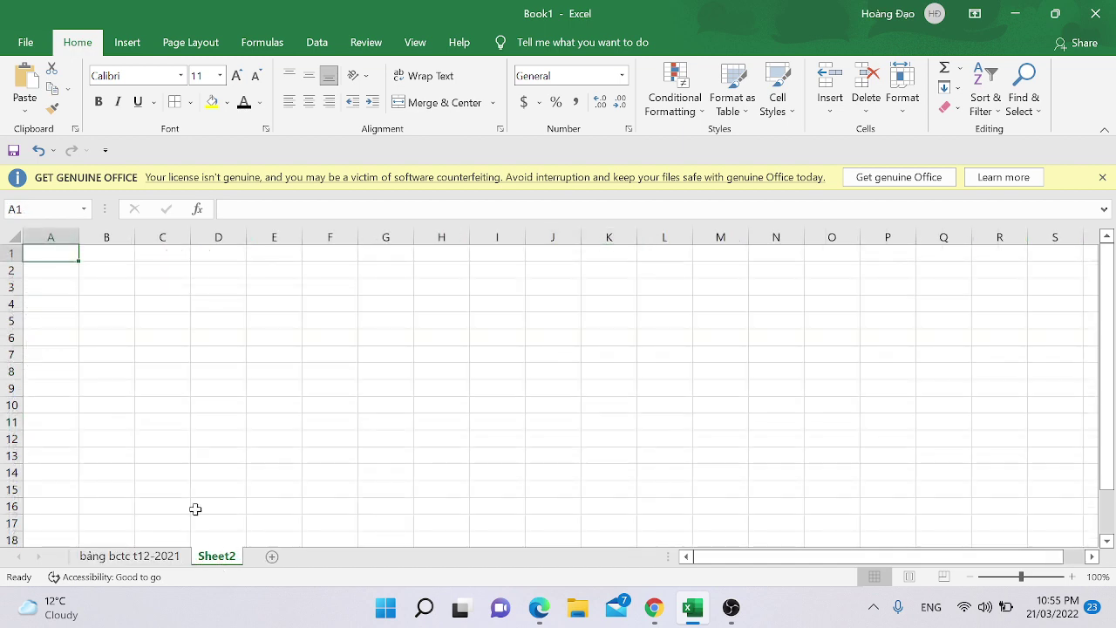
double_click(222, 556)
text(bá)
text(ng)
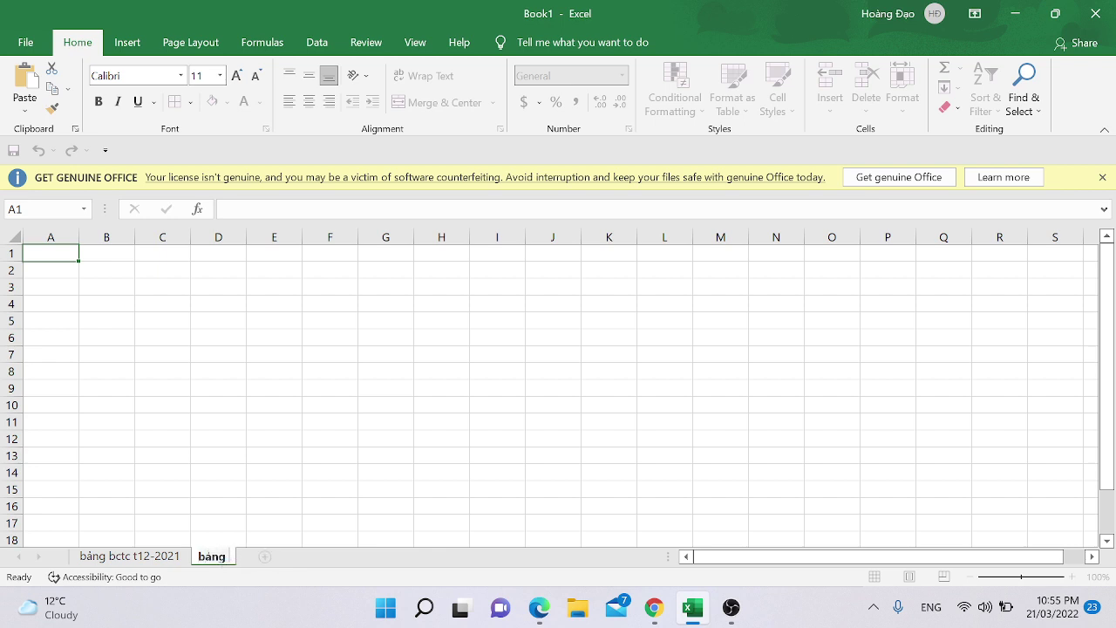
text( bctc t12)
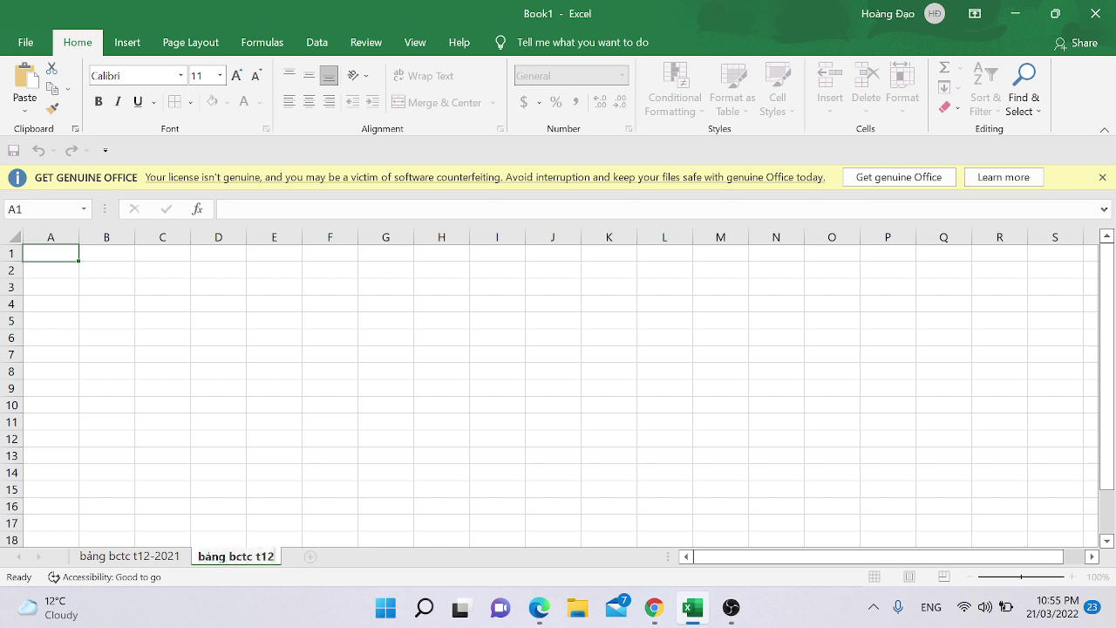
text(-2022)
key(Return)
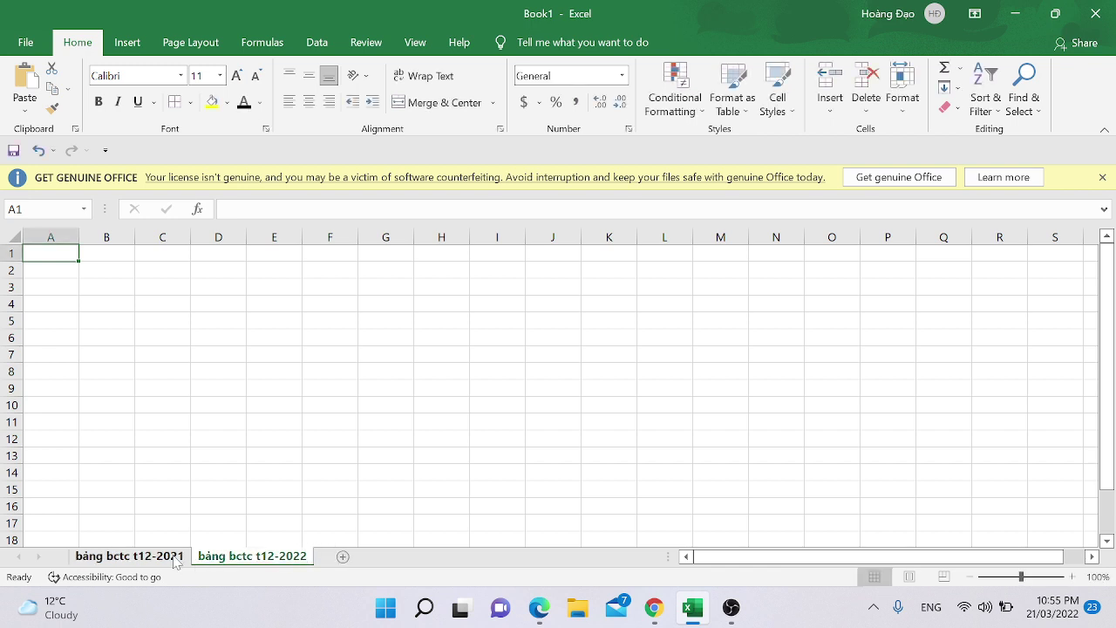
Step: Copy the balance table A1:F8 from the "bảng bctc t12-2021" sheet to cell A1 of the "bảng bctc t12-2022" sheet
click(175, 558)
click(82, 260)
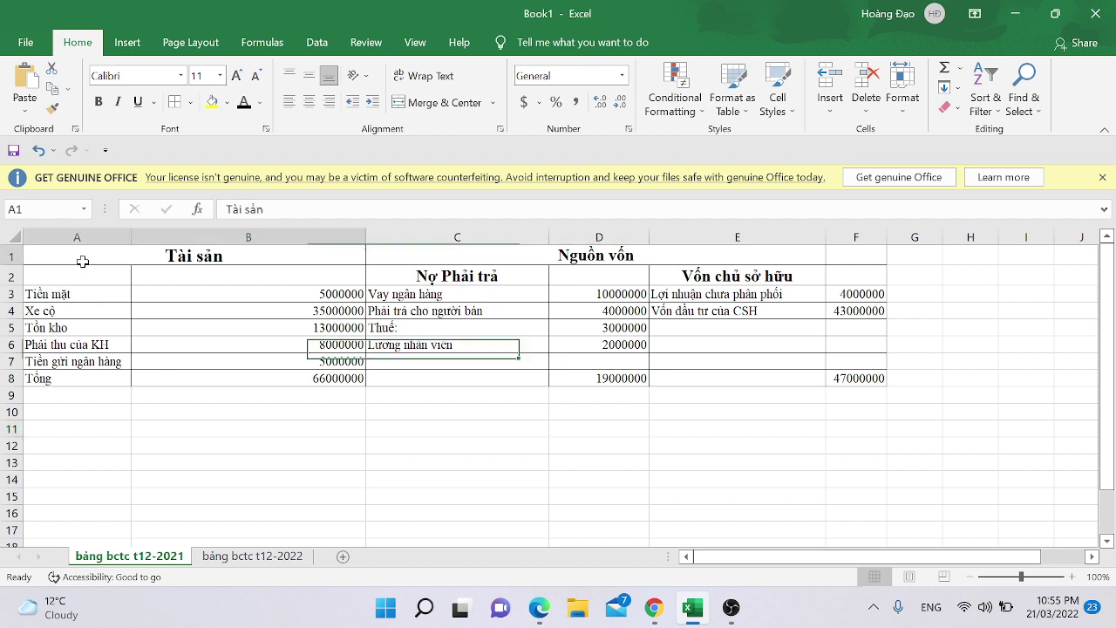
key(shift+Right)
key(shift+Right)
key(shift+Left)
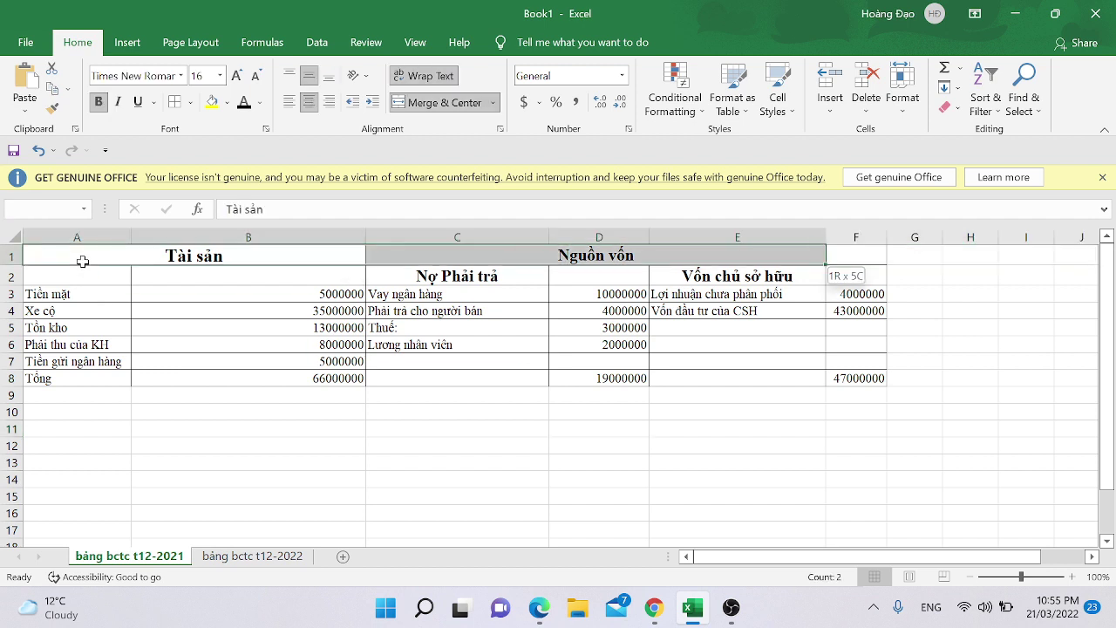
key(shift+Down)
key(shift+Down)
key(shift+Down)
key(shift+Down)
key(shift+Down)
key(shift+Down)
key(shift+Down)
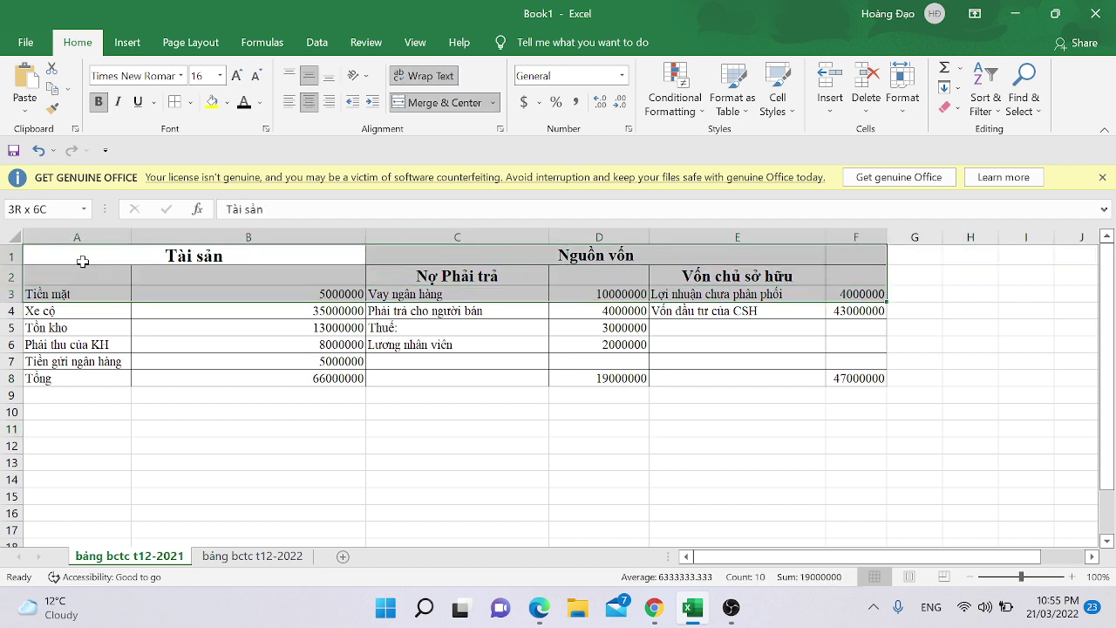
key(ctrl+c)
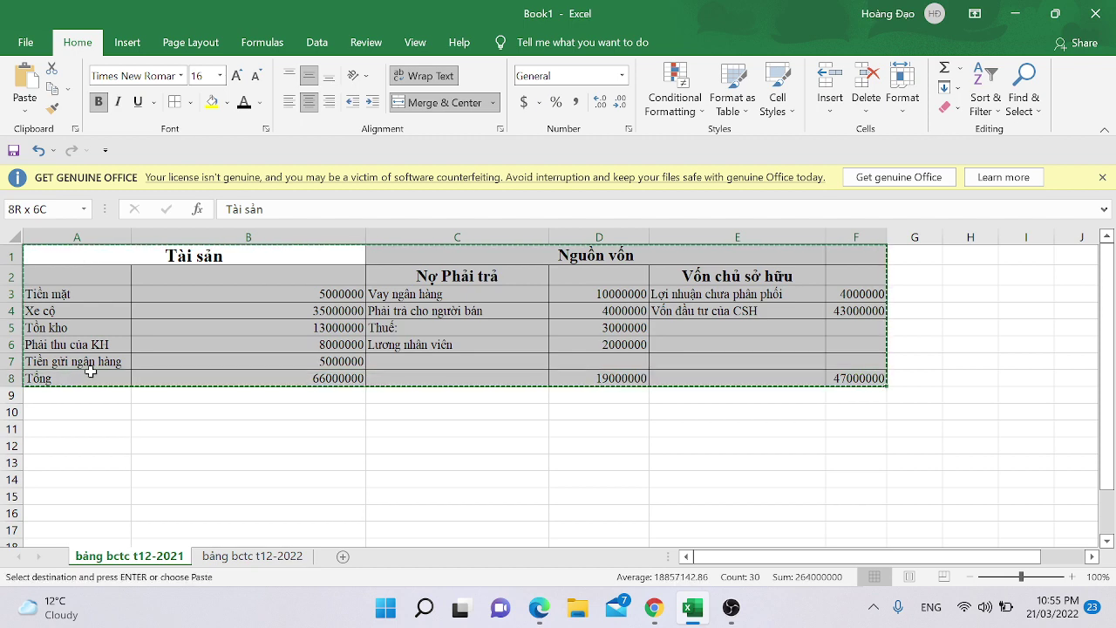
click(238, 556)
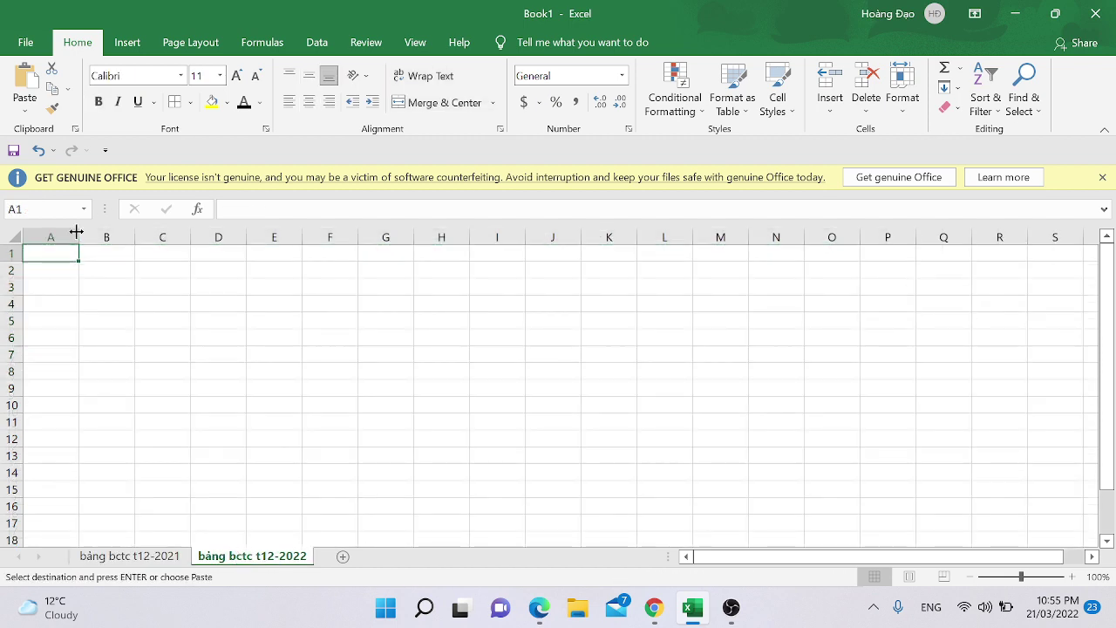
key(ctrl+v)
Step: Widen columns A to F of the pasted table so its labels and amounts fit
drag(76, 237, 515, 242)
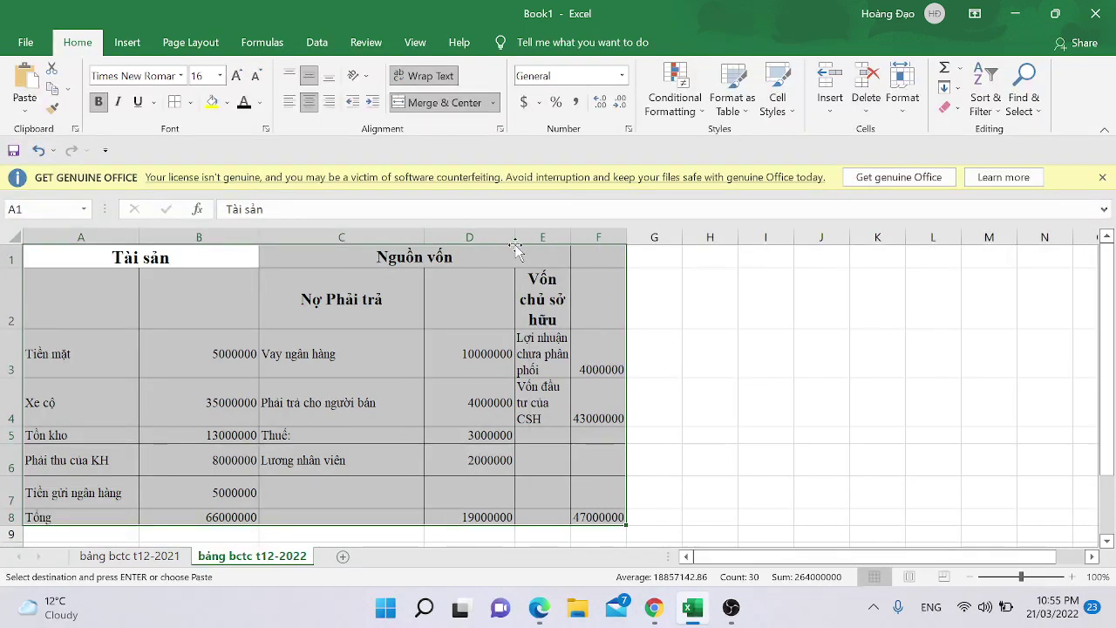
drag(634, 225, 655, 240)
drag(713, 228, 781, 230)
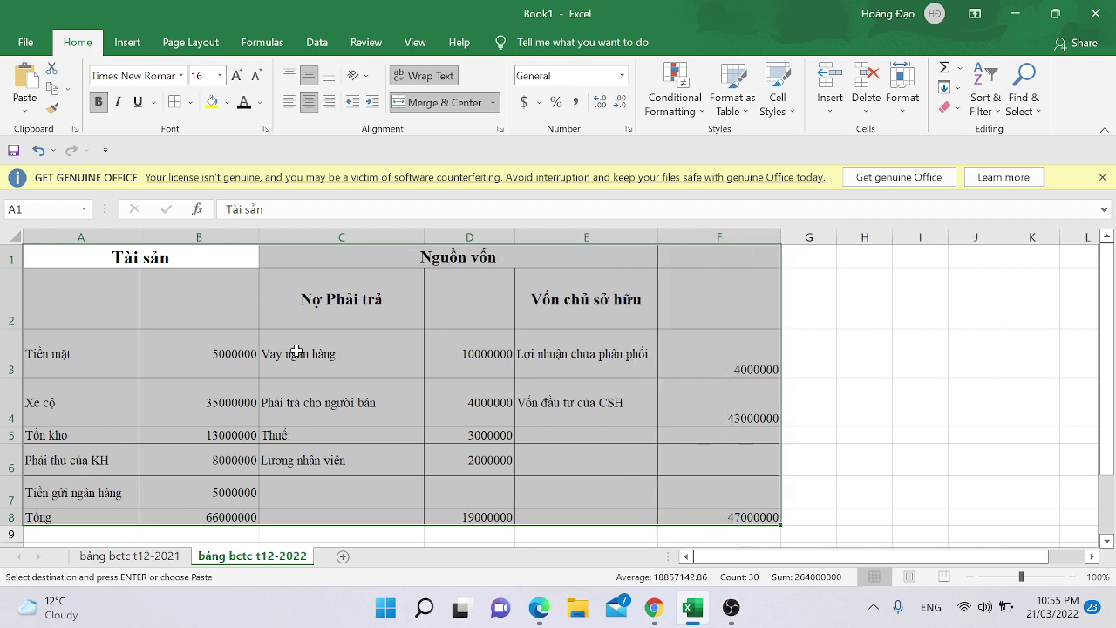
Step: Merge and center the empty cells A2:B2 under the Tài sản heading
click(180, 291)
click(125, 302)
key(Down)
key(Down)
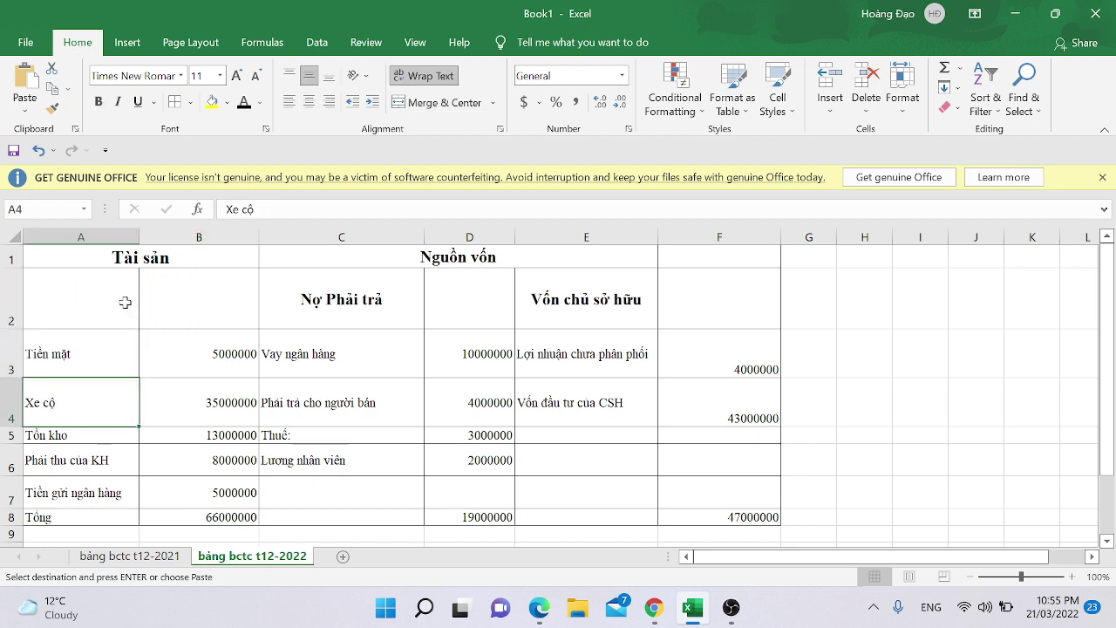
key(Up)
key(Up)
key(shift+Right)
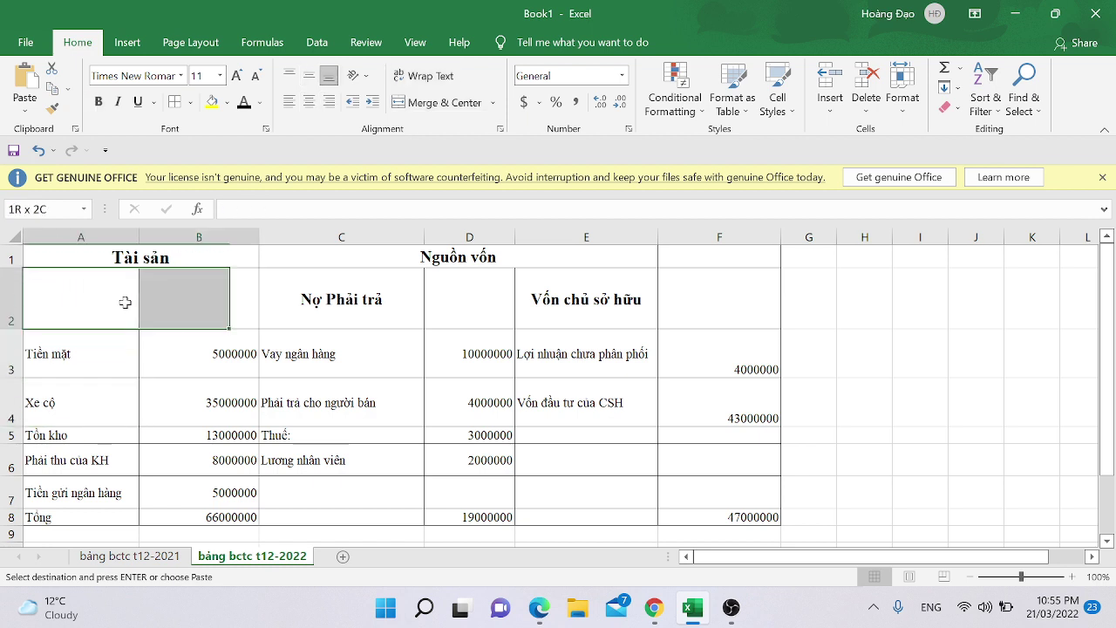
click(430, 112)
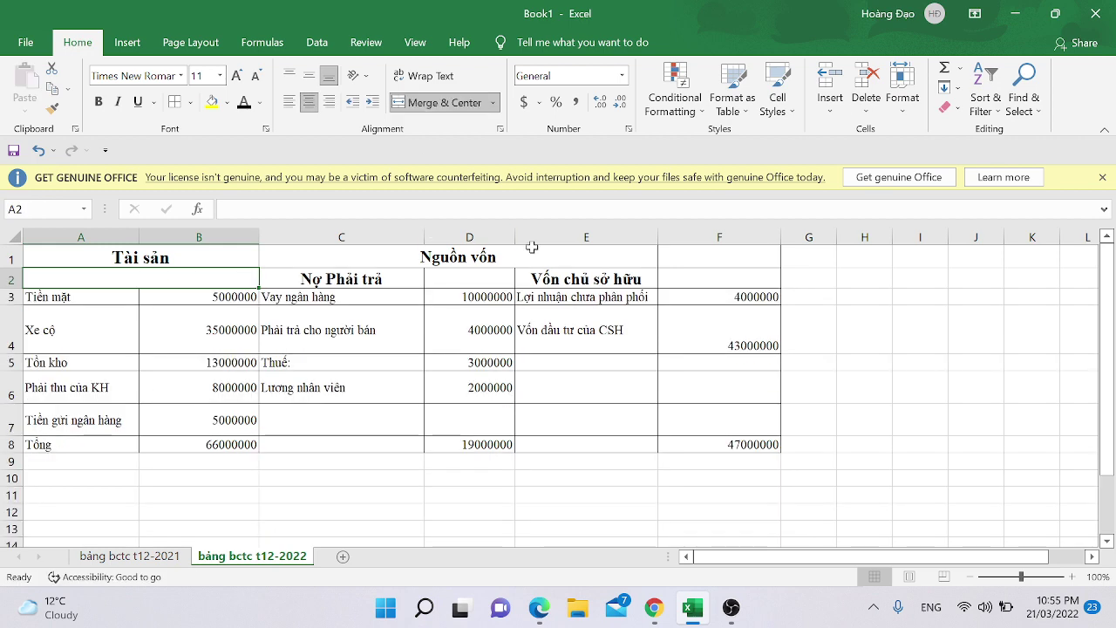
click(217, 321)
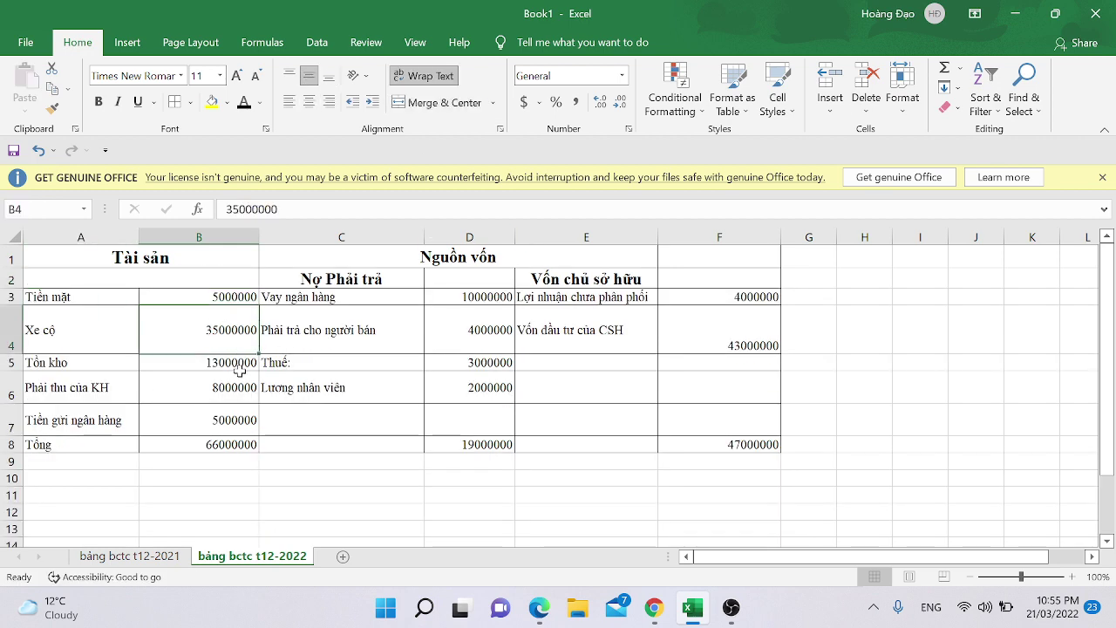
click(200, 458)
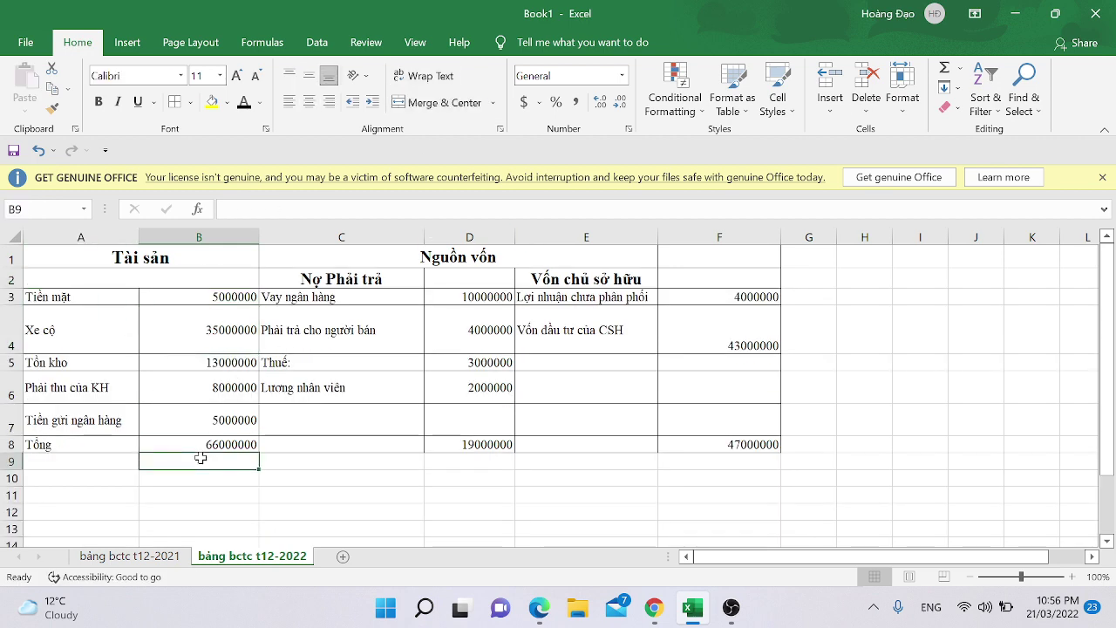
Step: Switch to the exercise PDF to read the January 2022 transactions, and return to the Excel workbook
key(alt+Tab)
scroll(348, 384, up, 2)
scroll(349, 384, up, 1)
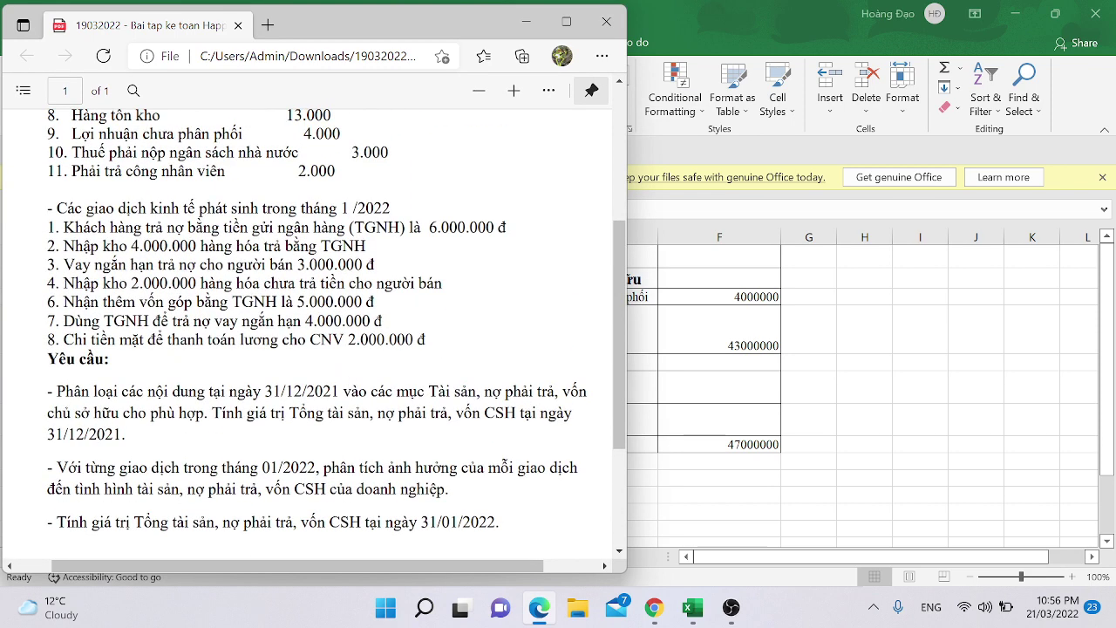
key(alt+Tab)
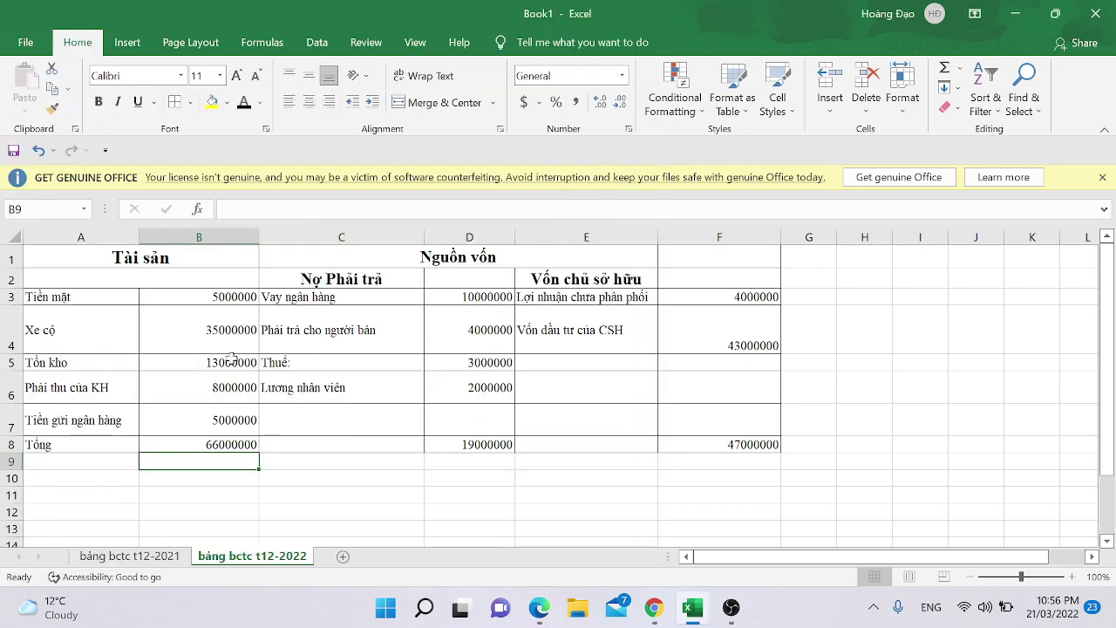
click(172, 394)
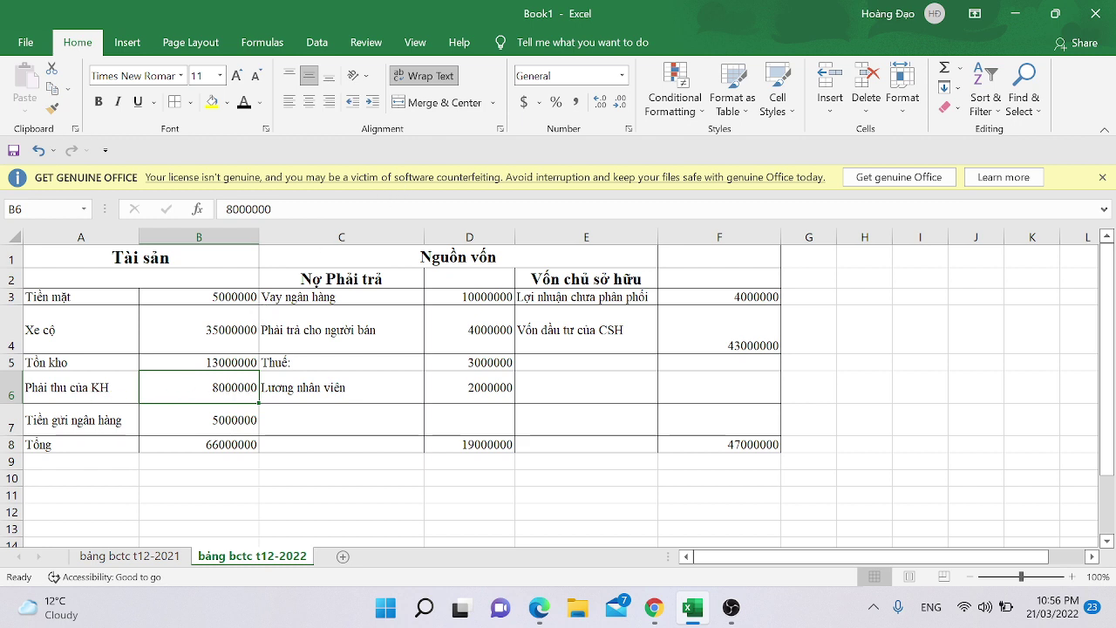
click(271, 209)
key(Left)
key(Left)
key(Left)
key(Left)
key(Left)
key(Left)
key(Left)
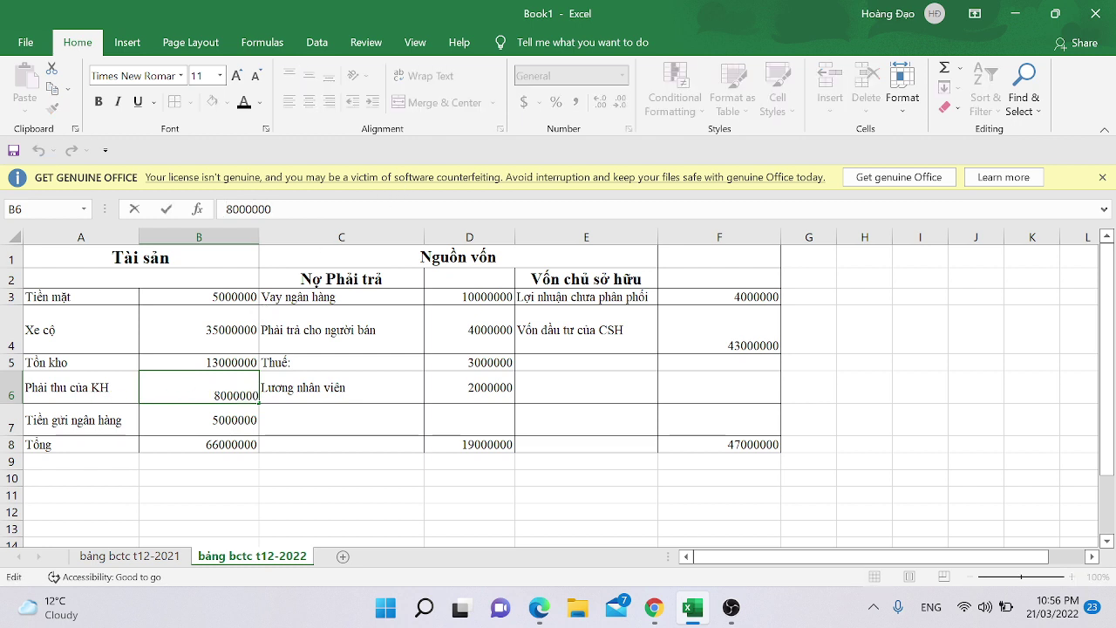
text(=8000000)
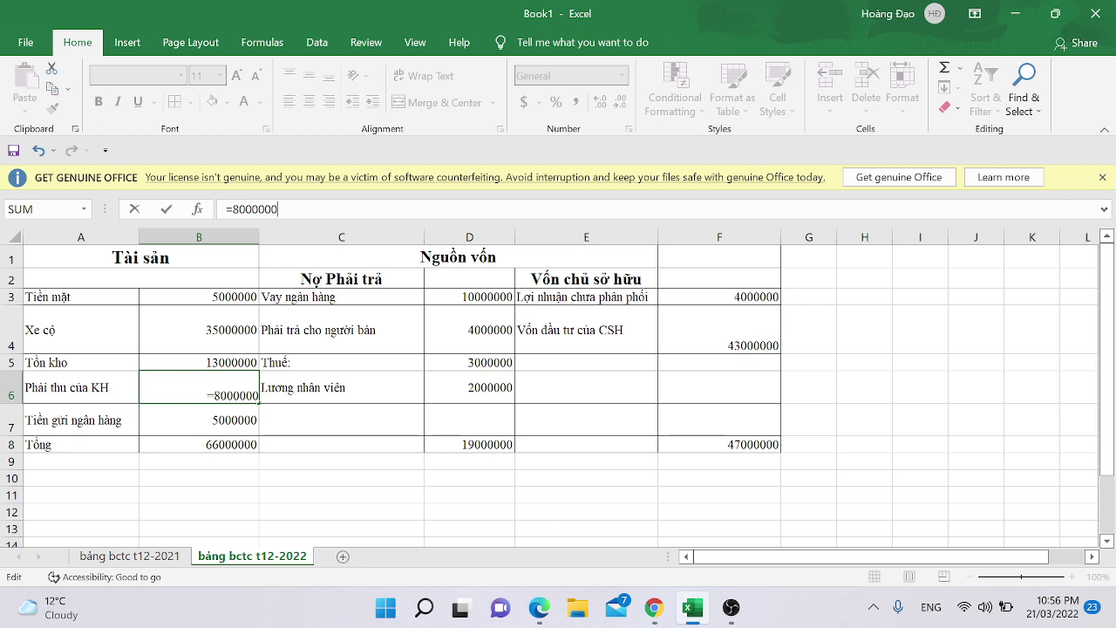
text(-6000000)
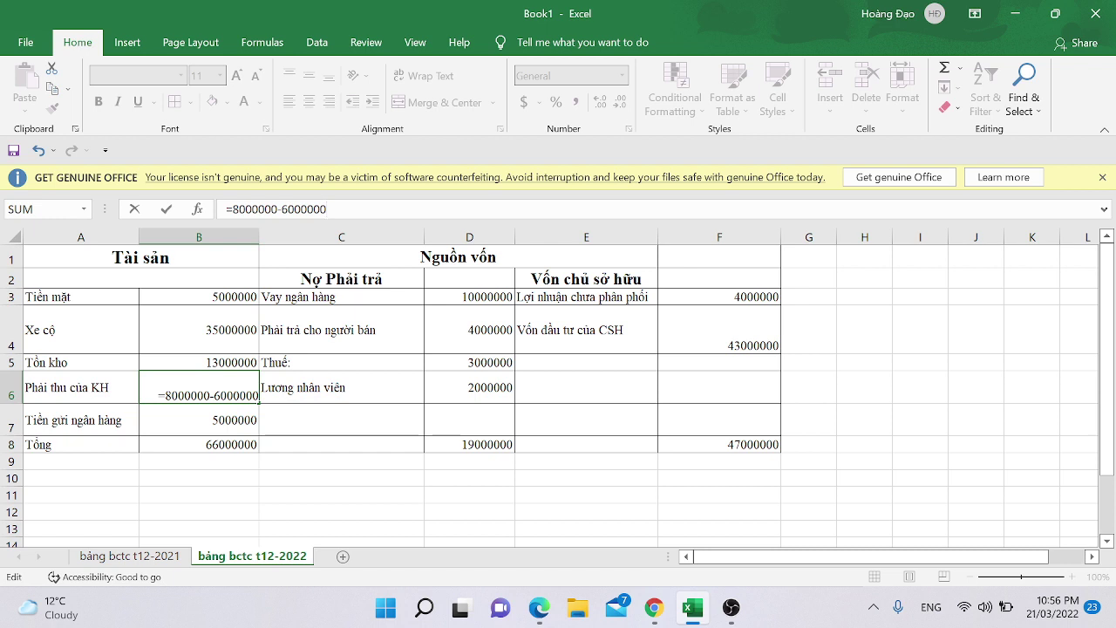
key(Return)
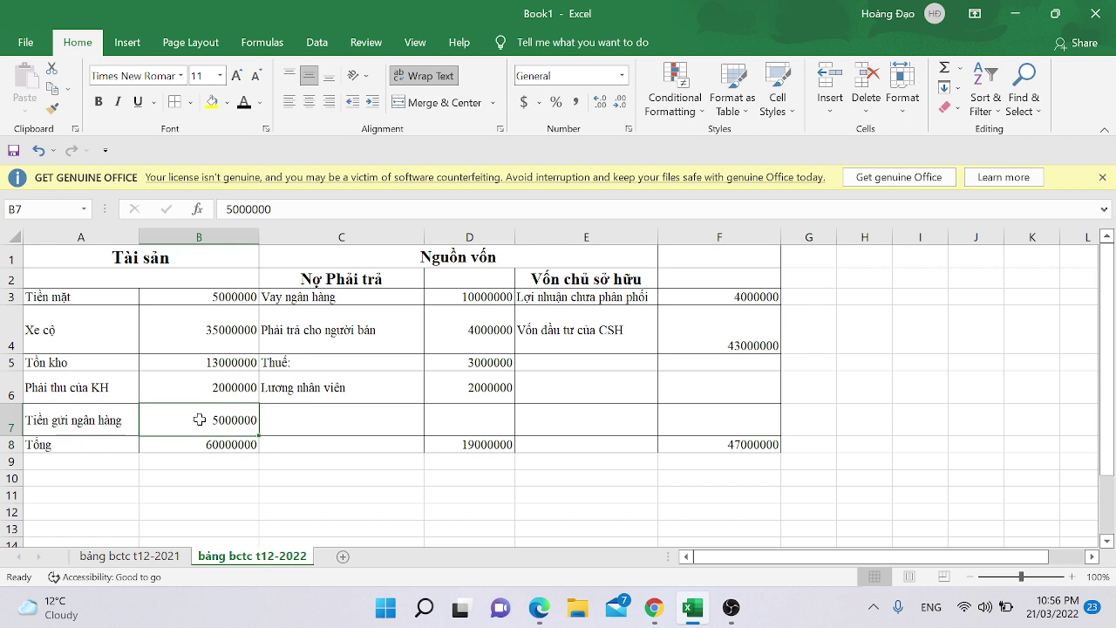
Step: Change the bank deposit (Tiền gửi ngân hàng) in B7 to =5000000+6000000, and review the formulas in B7 and B6
click(262, 209)
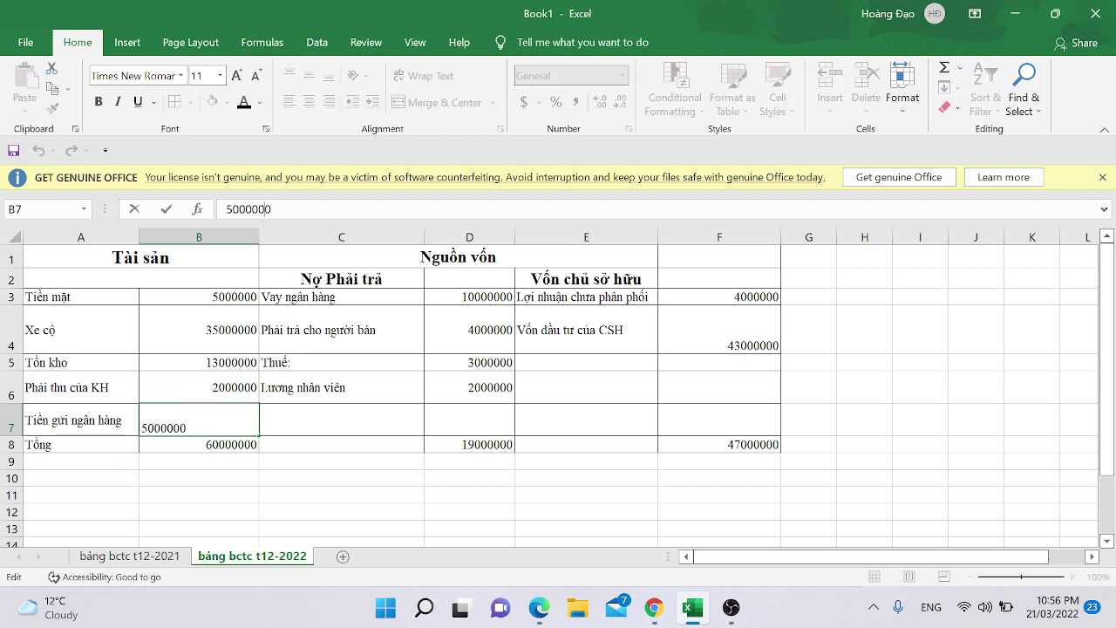
text(=5000000)
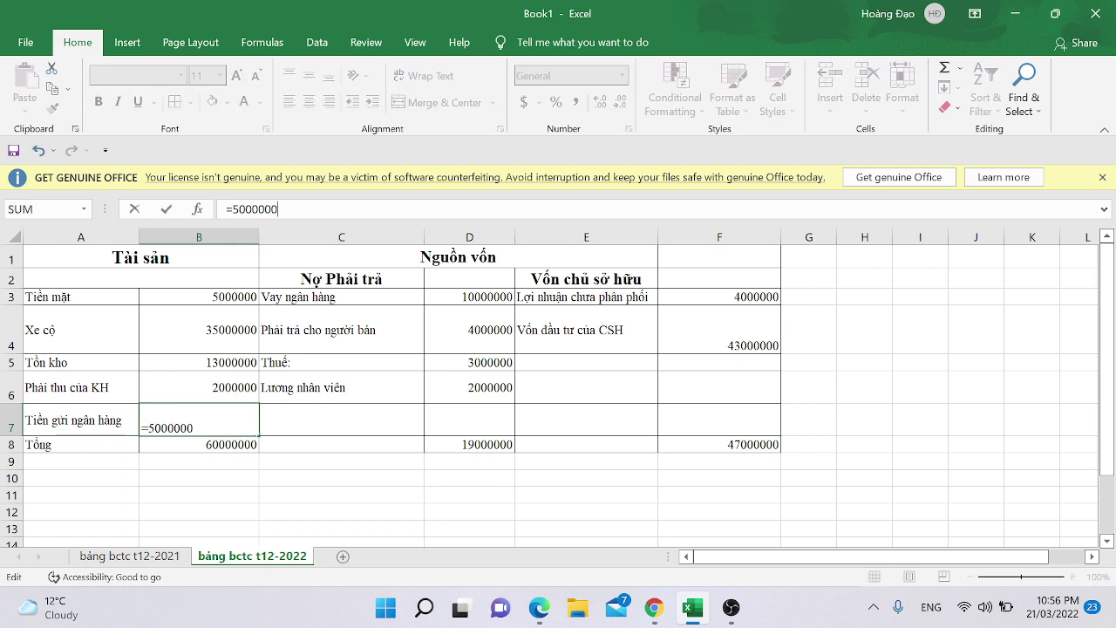
text(+6000000)
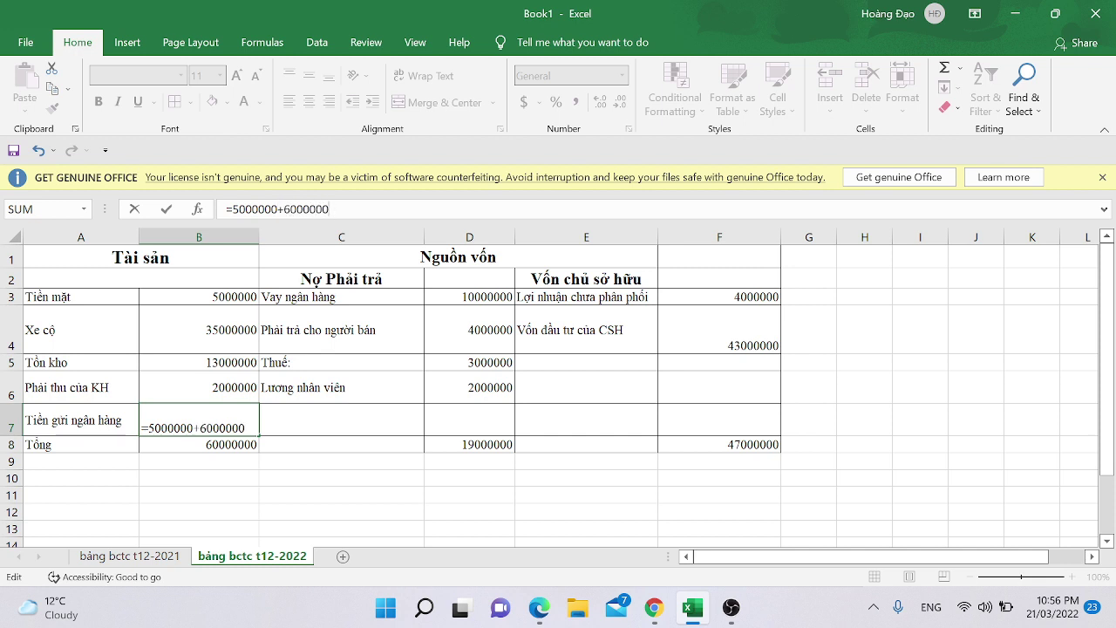
key(Return)
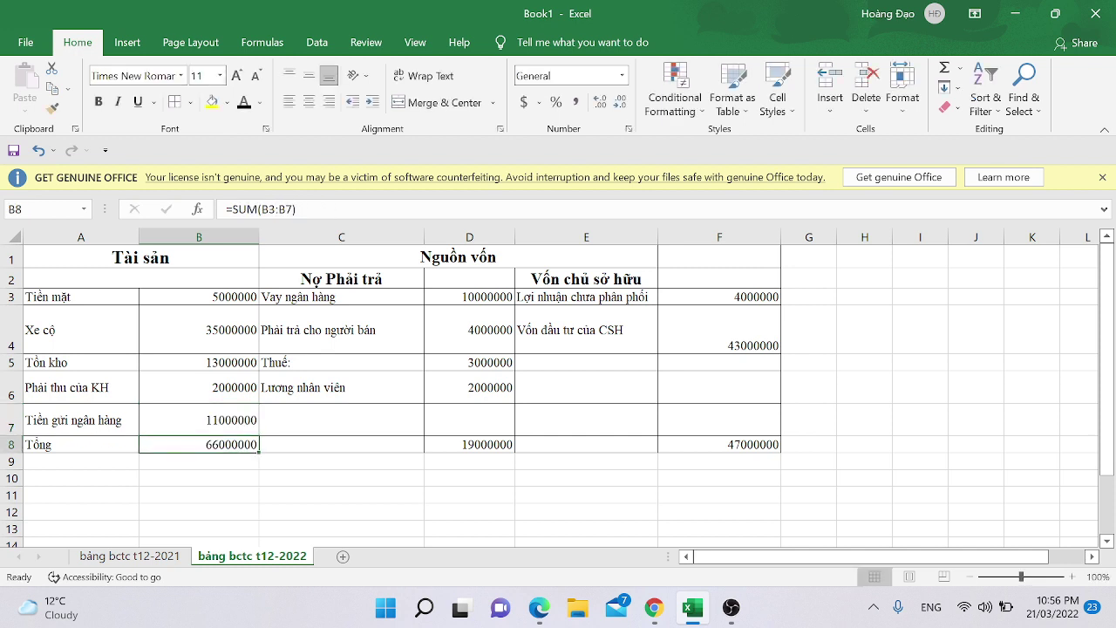
click(175, 409)
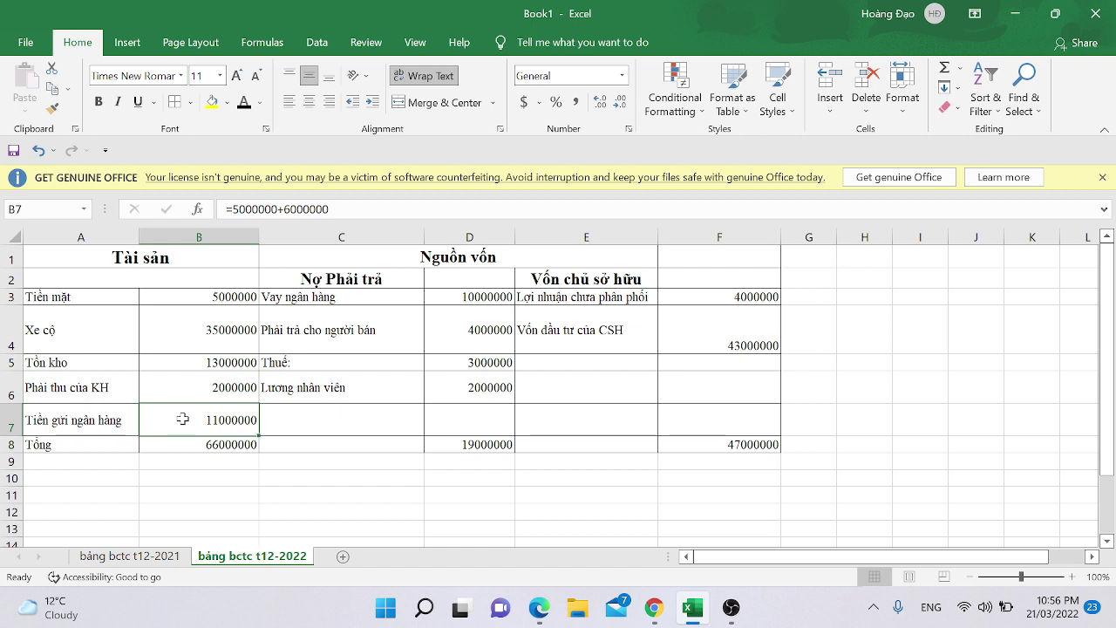
key(Up)
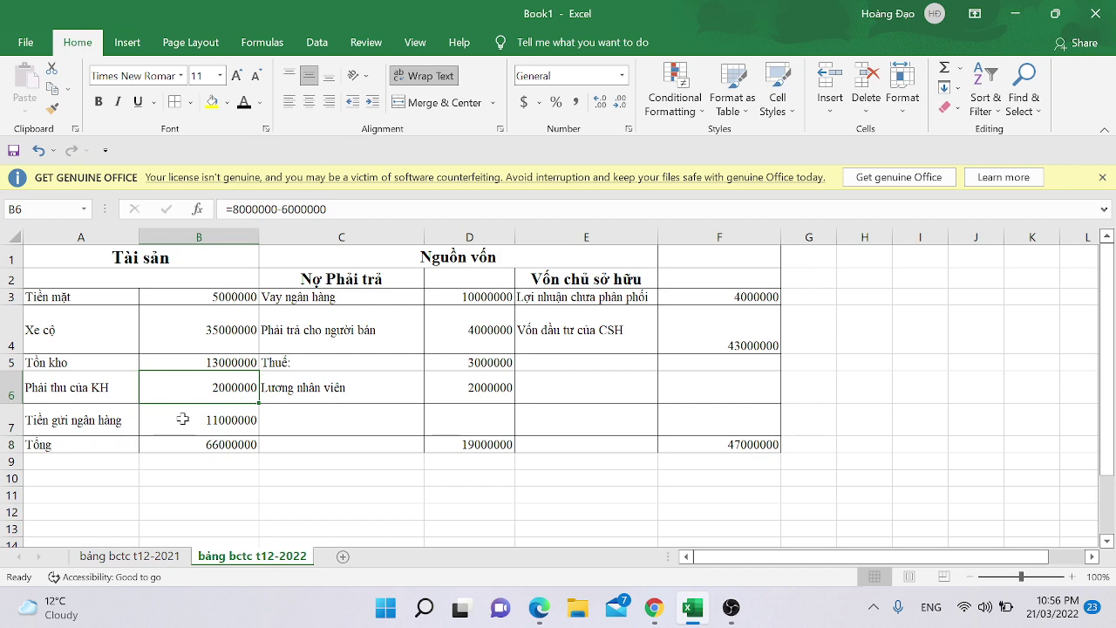
Step: Switch to the exercise PDF to review the first two January 2022 transactions, and return to the Excel workbook
key(alt+Tab)
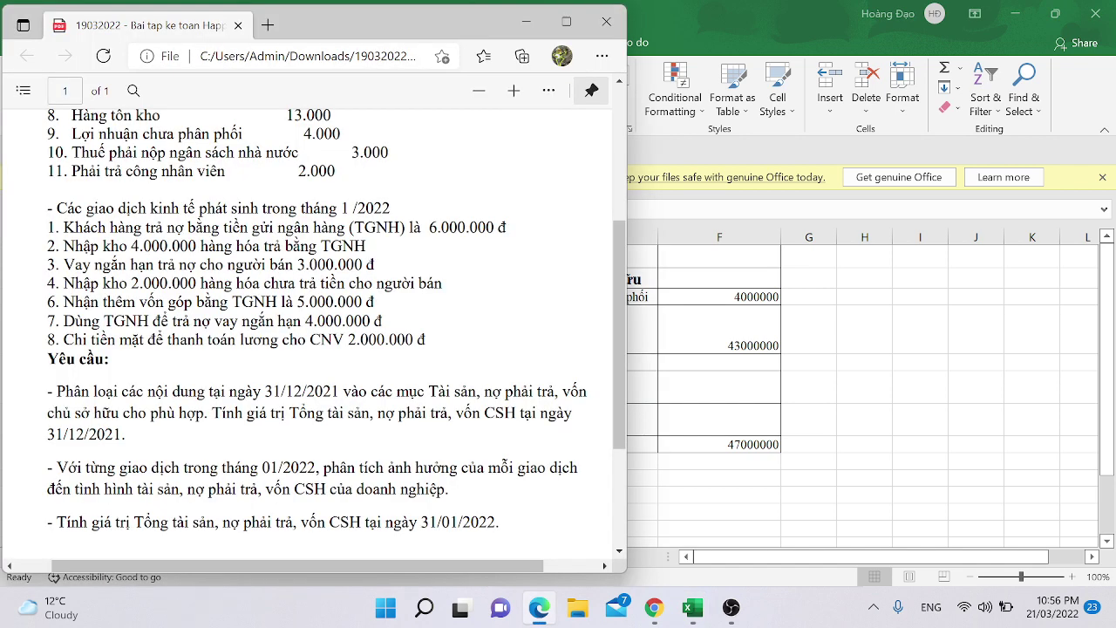
drag(47, 227, 507, 230)
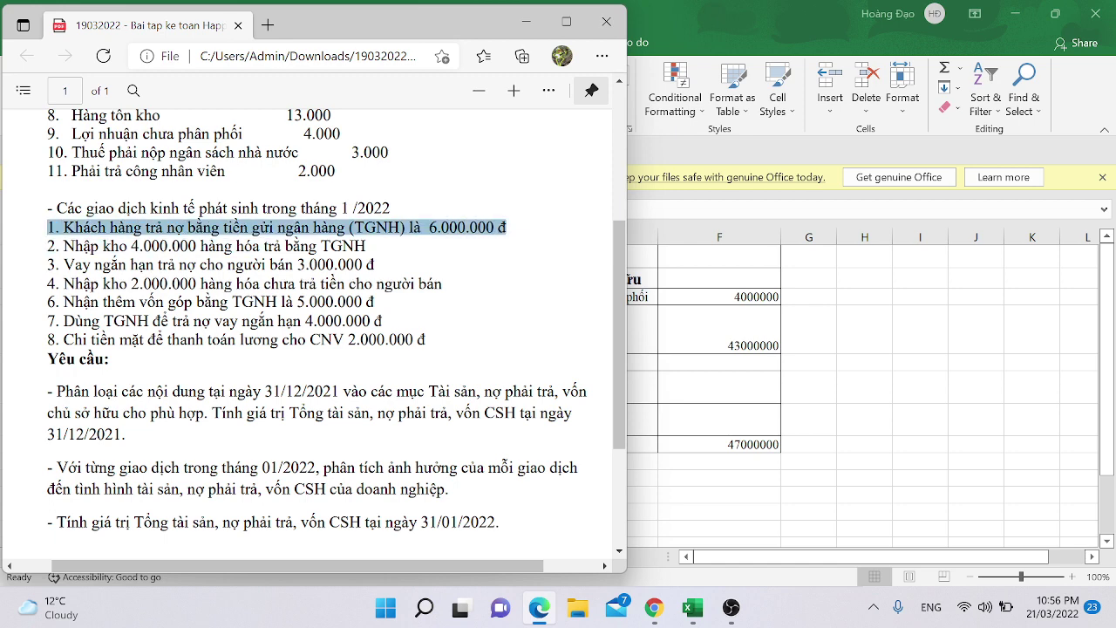
click(491, 253)
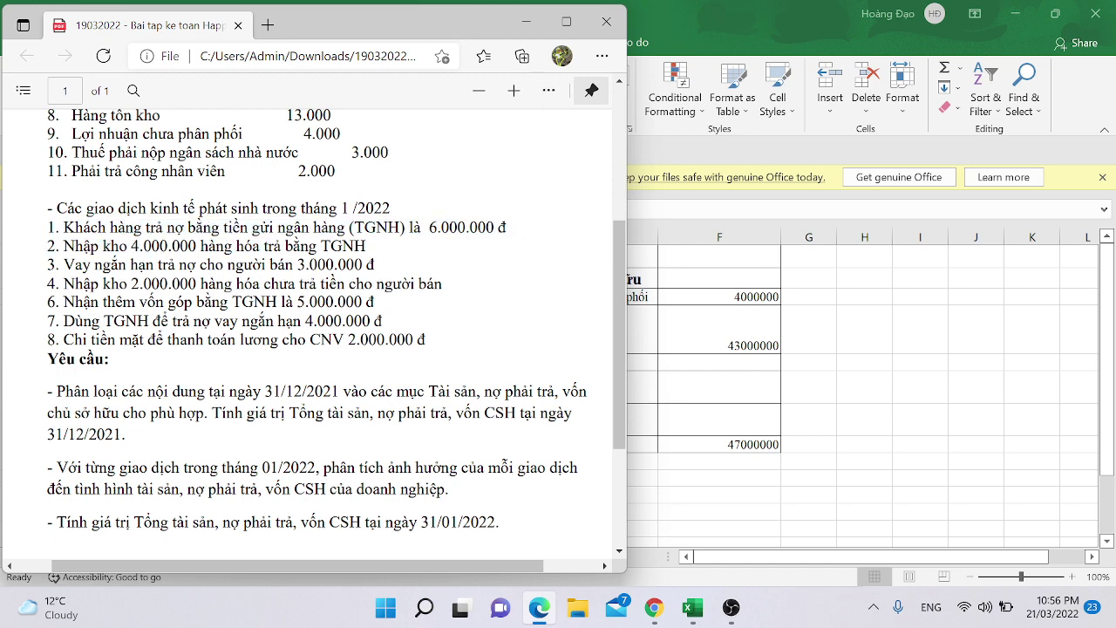
scroll(452, 262, down, 1)
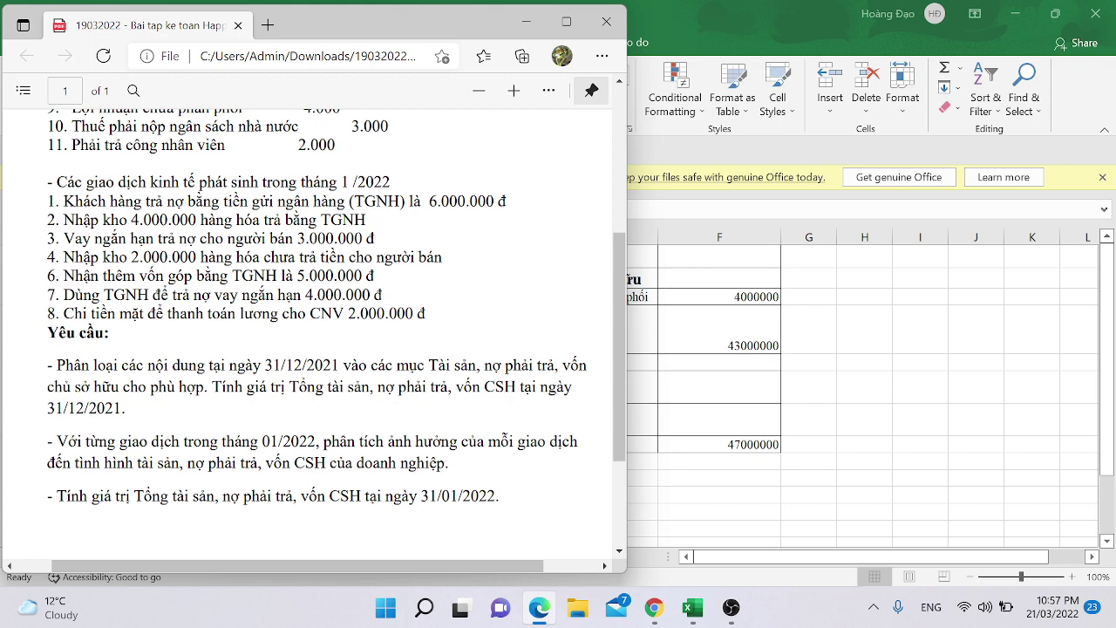
key(alt+Tab)
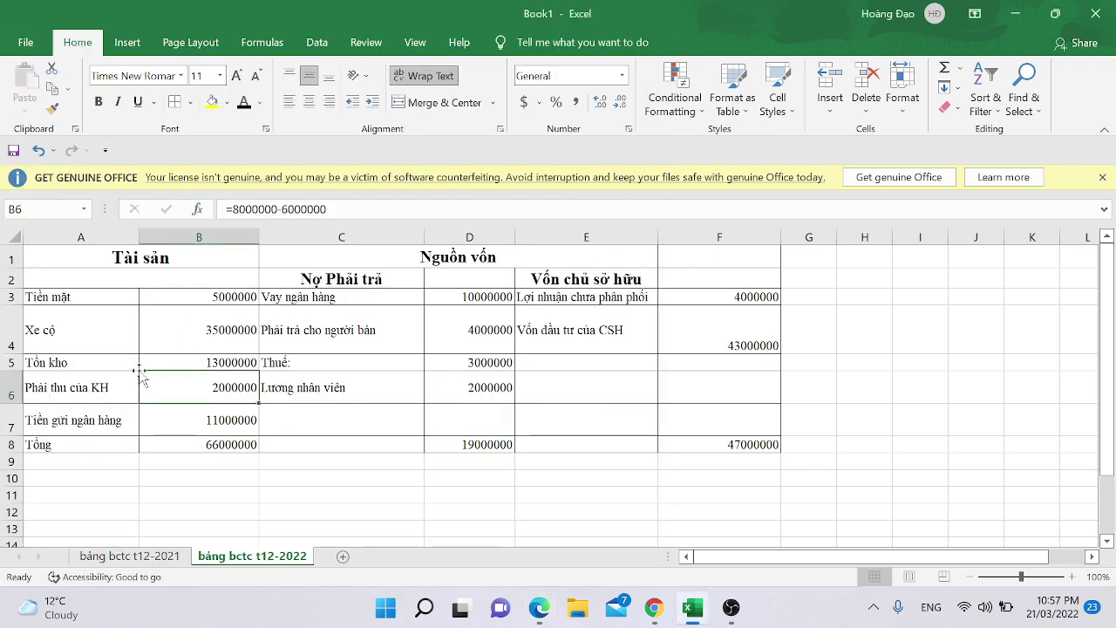
Step: Change the inventory (Tồn kho) value in B5 to the formula =13000000+4000000
click(155, 363)
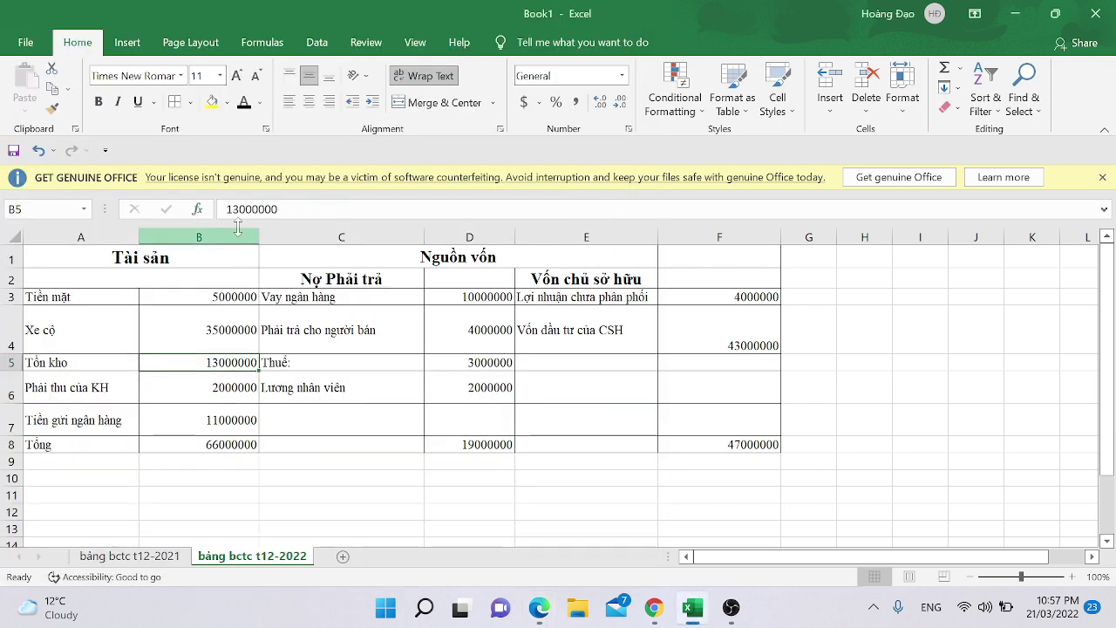
drag(278, 210, 258, 209)
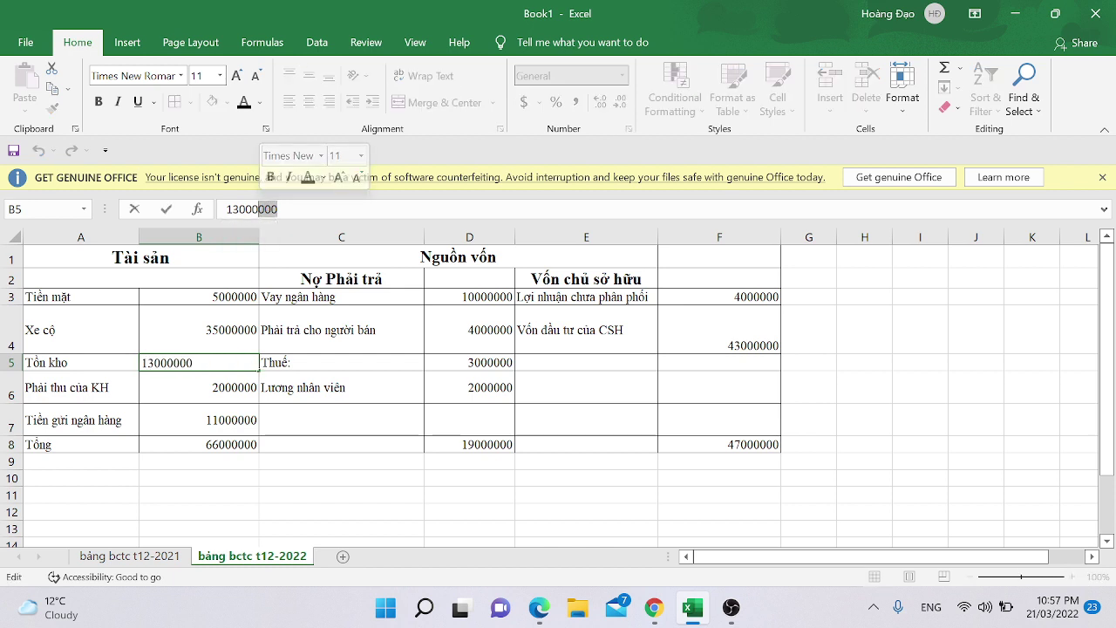
key(Home)
text(=13000000)
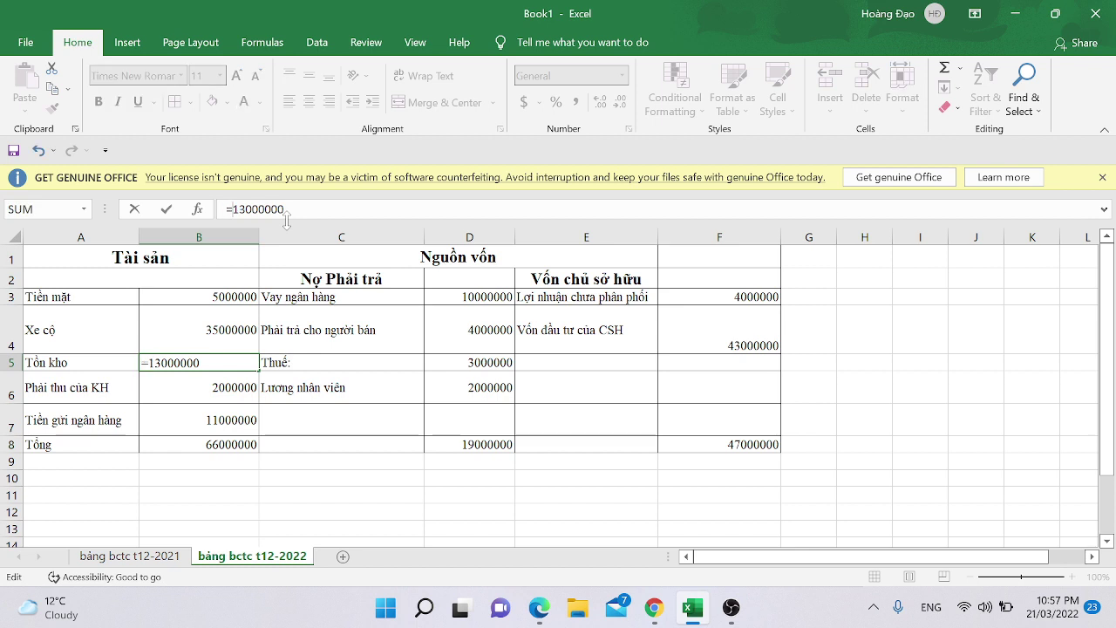
text(+4000000)
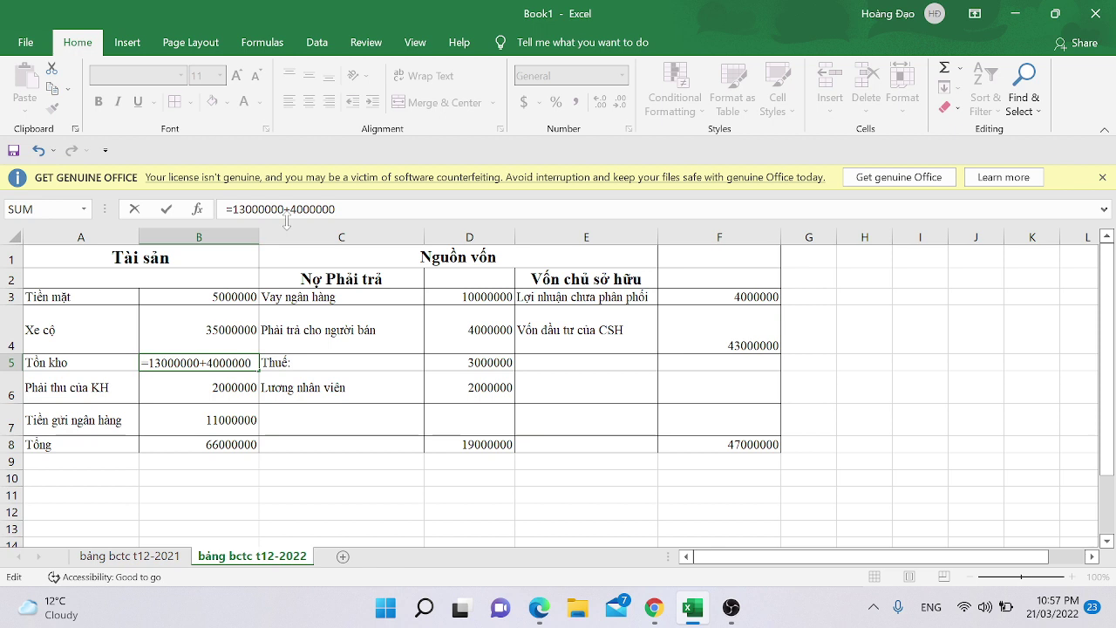
key(Return)
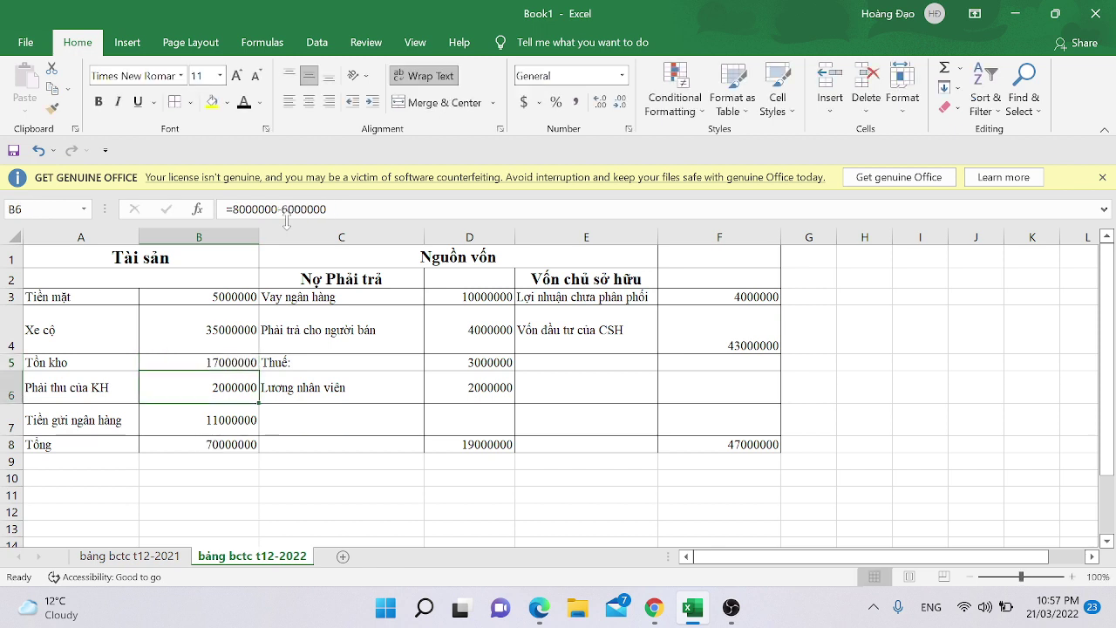
key(Up)
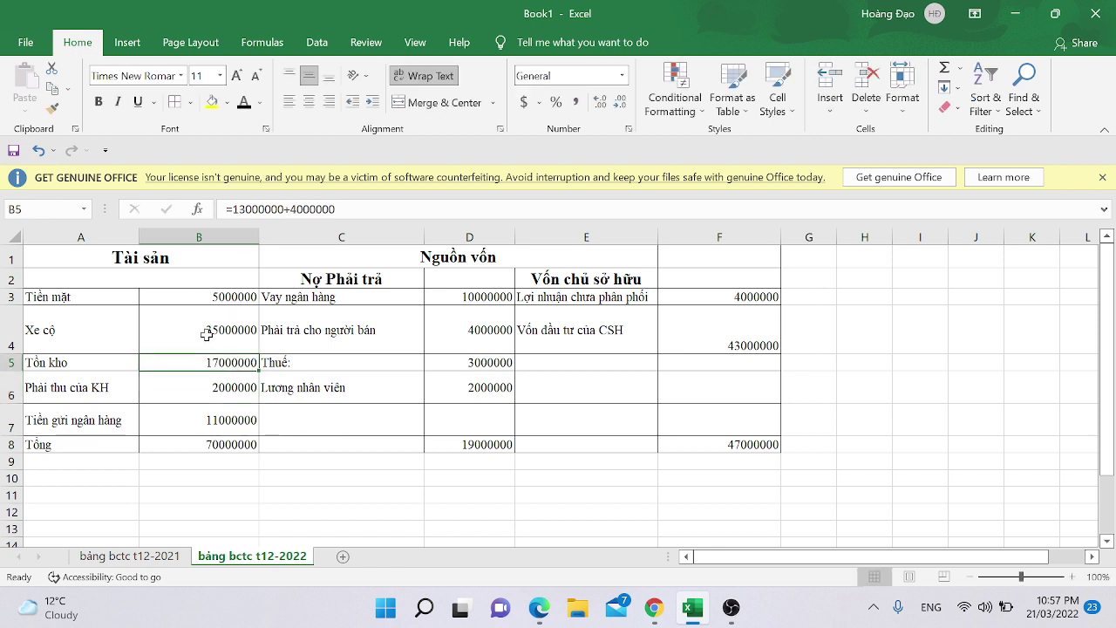
key(Down)
key(Down)
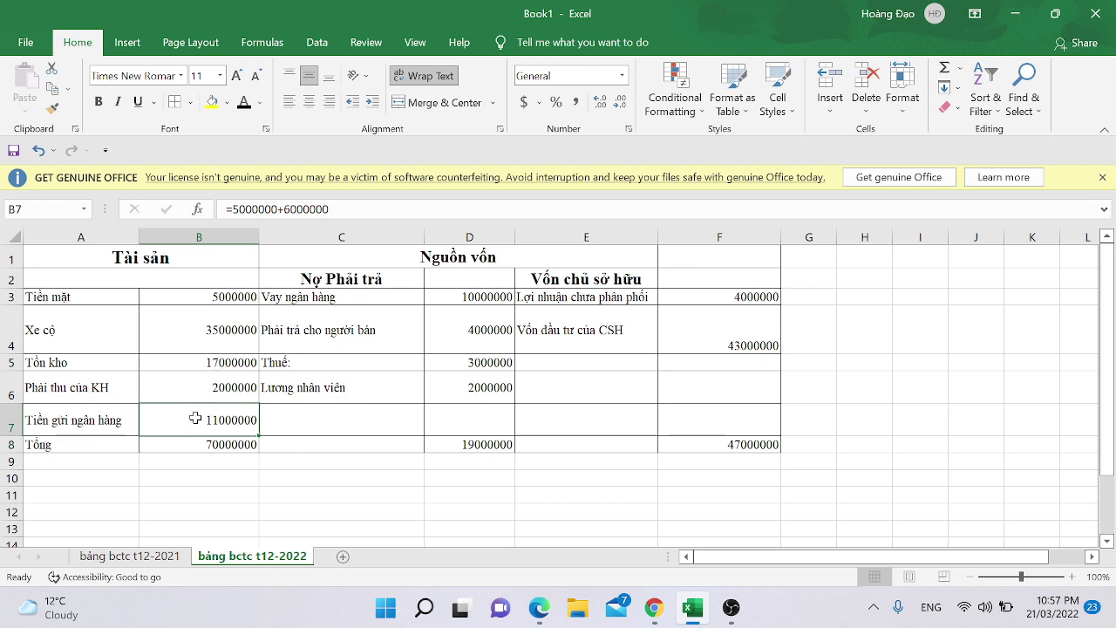
click(343, 209)
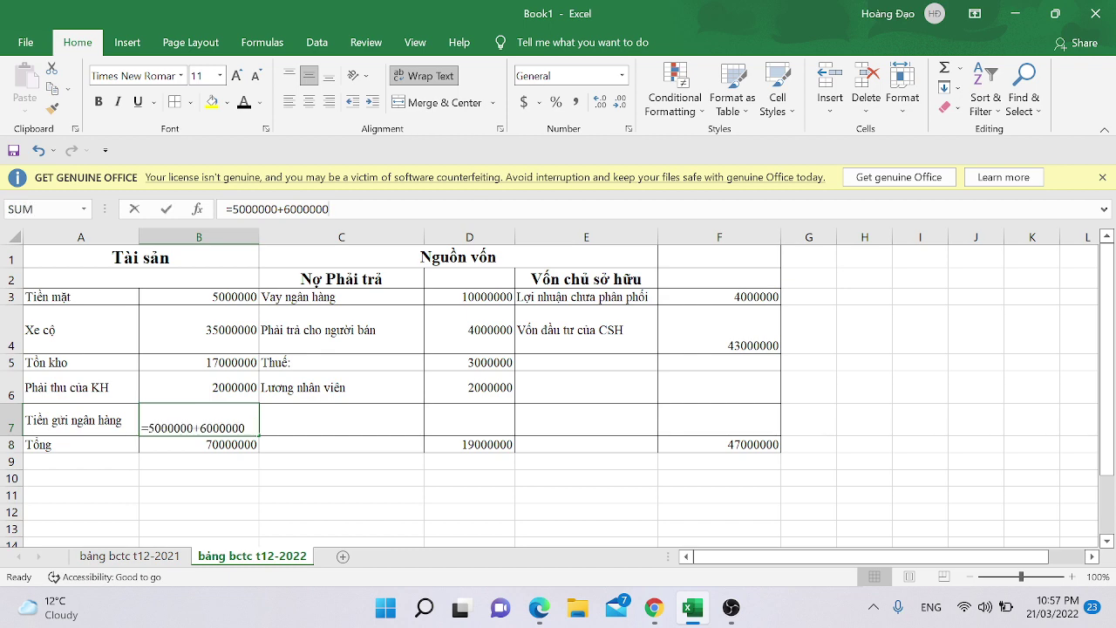
text(-)
key(alt+Tab)
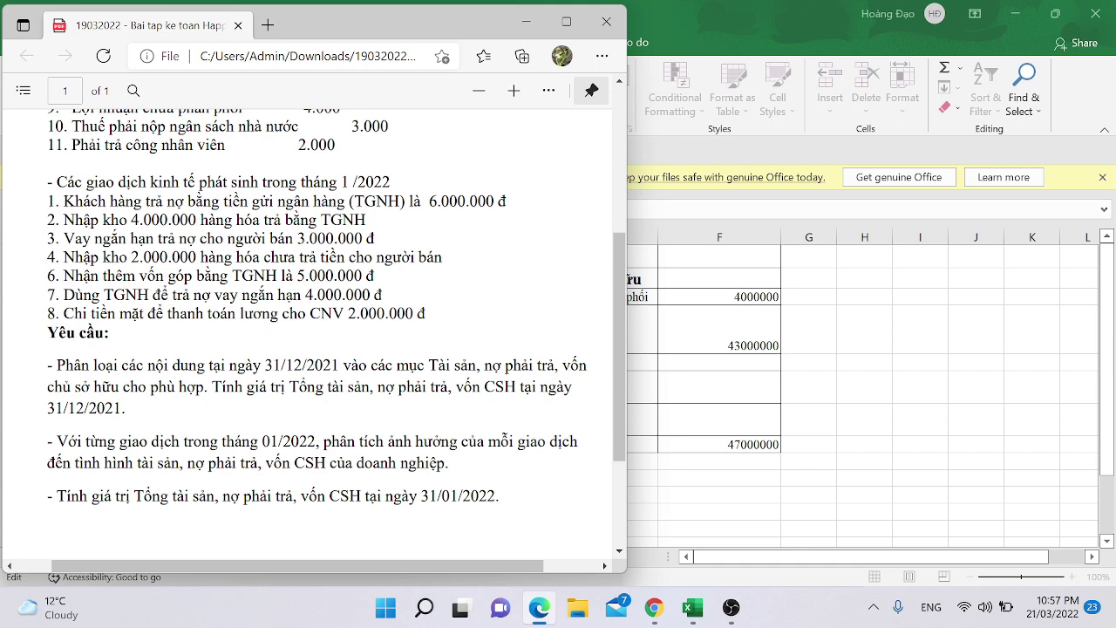
key(alt+Tab)
text(4000000)
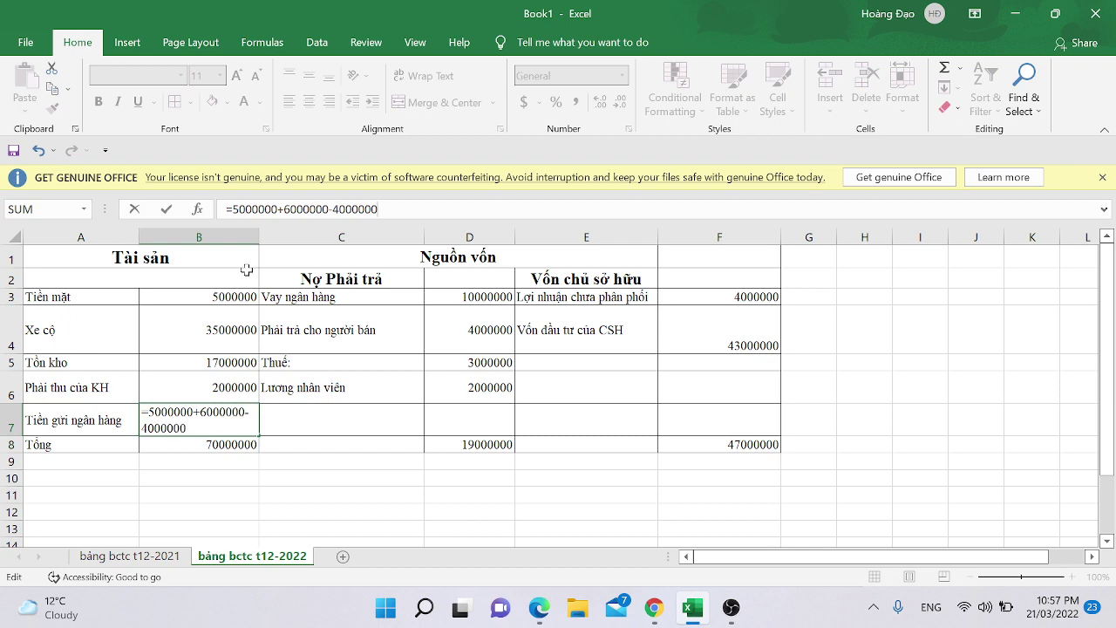
key(Return)
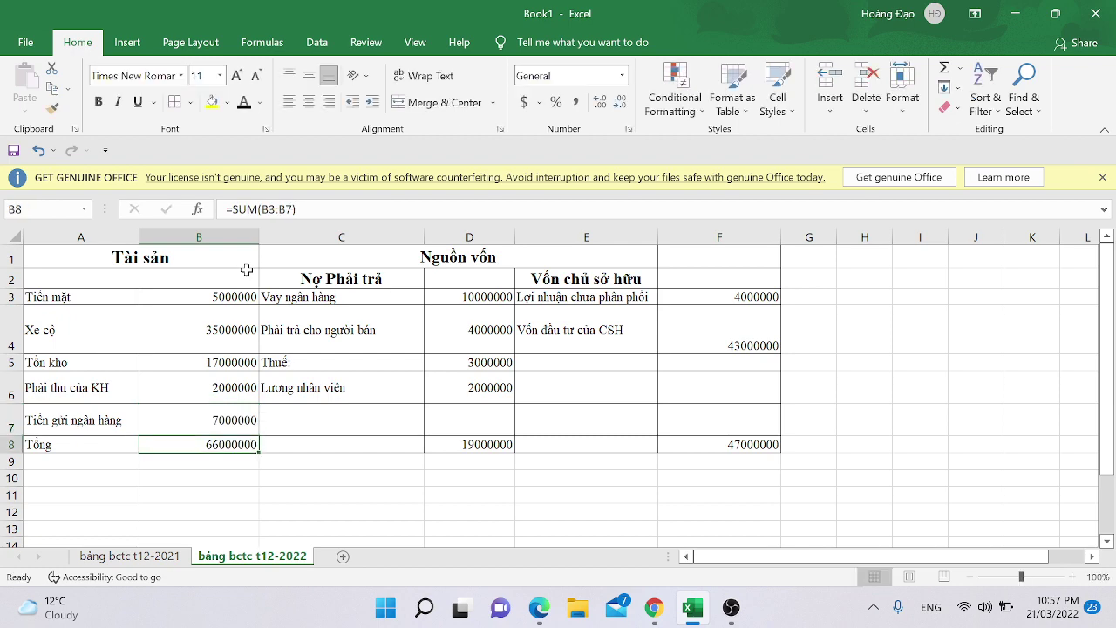
click(194, 409)
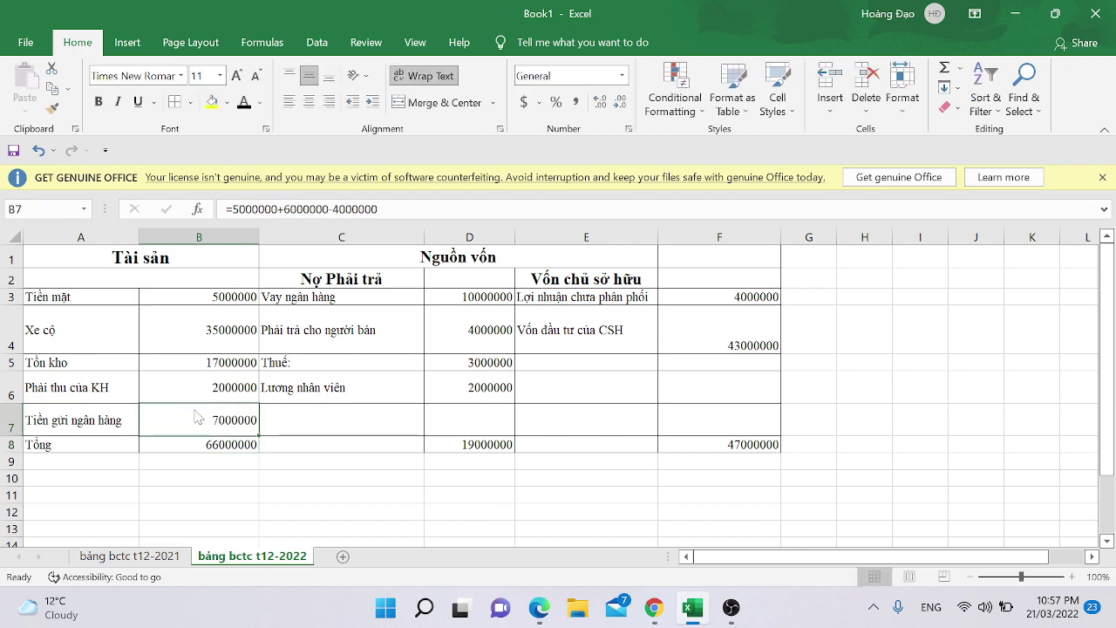
Step: Switch to the exercise PDF to read transaction 3 on the short-term loan, and return to the Excel workbook
key(alt+Tab)
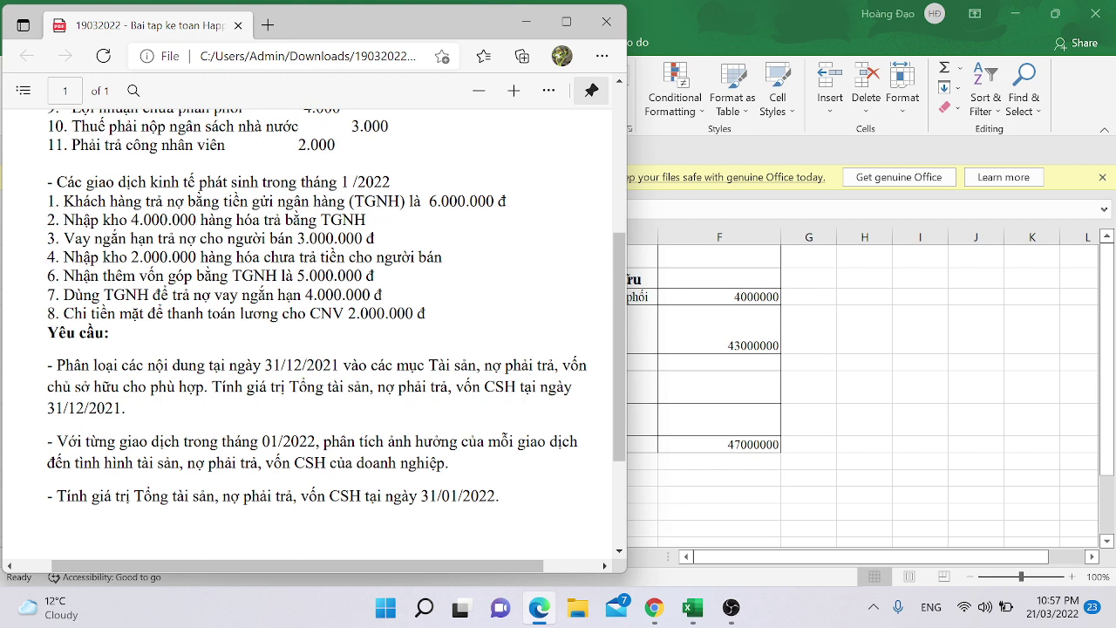
drag(63, 238, 374, 244)
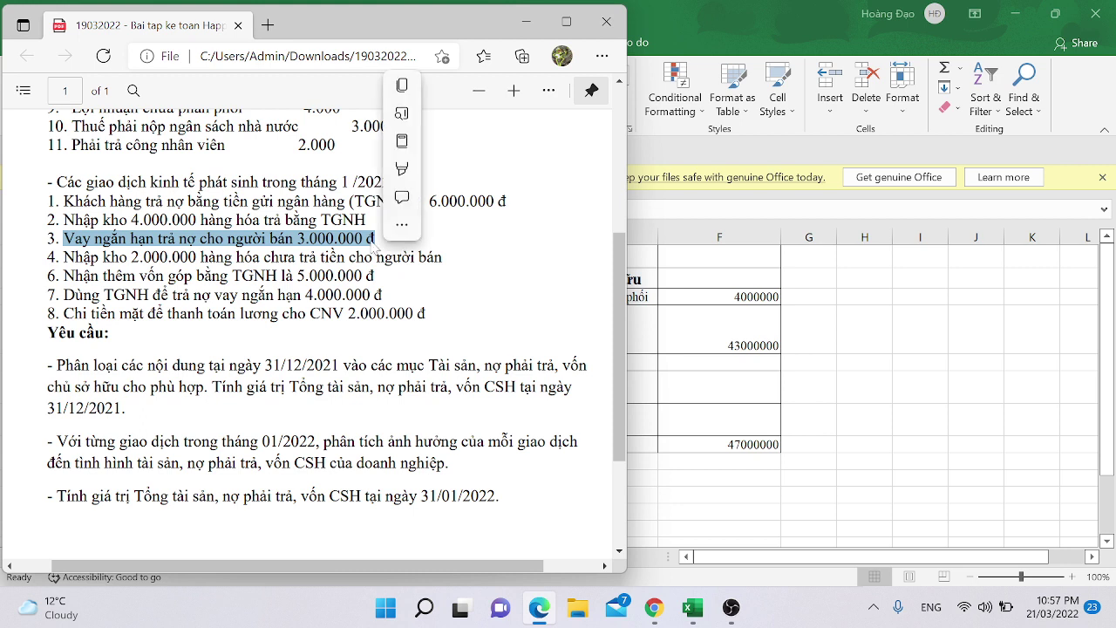
click(303, 281)
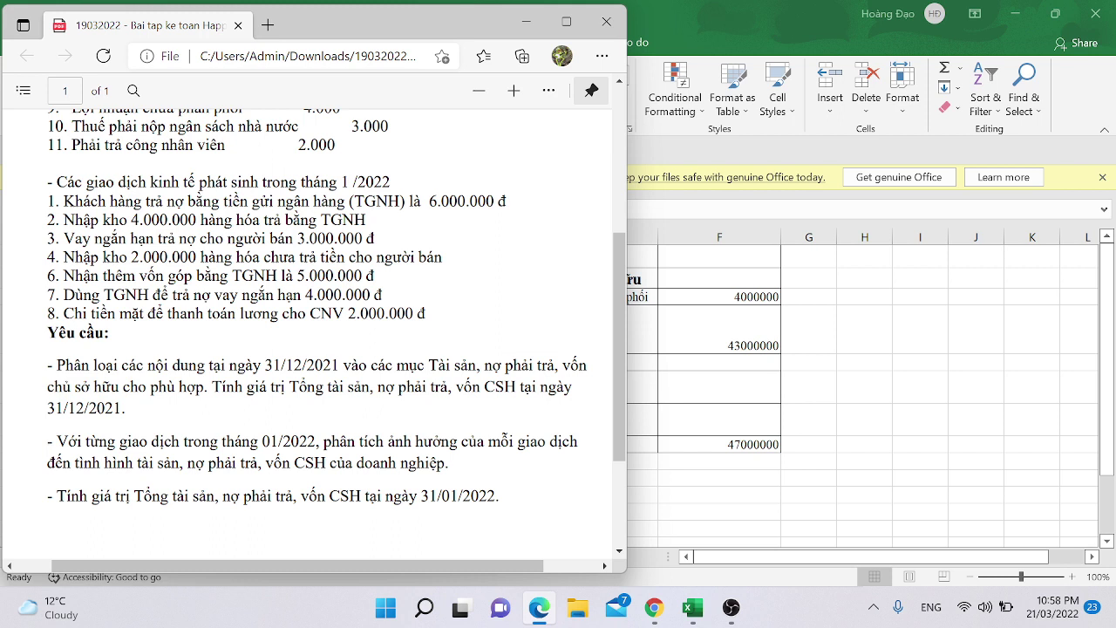
drag(63, 238, 365, 247)
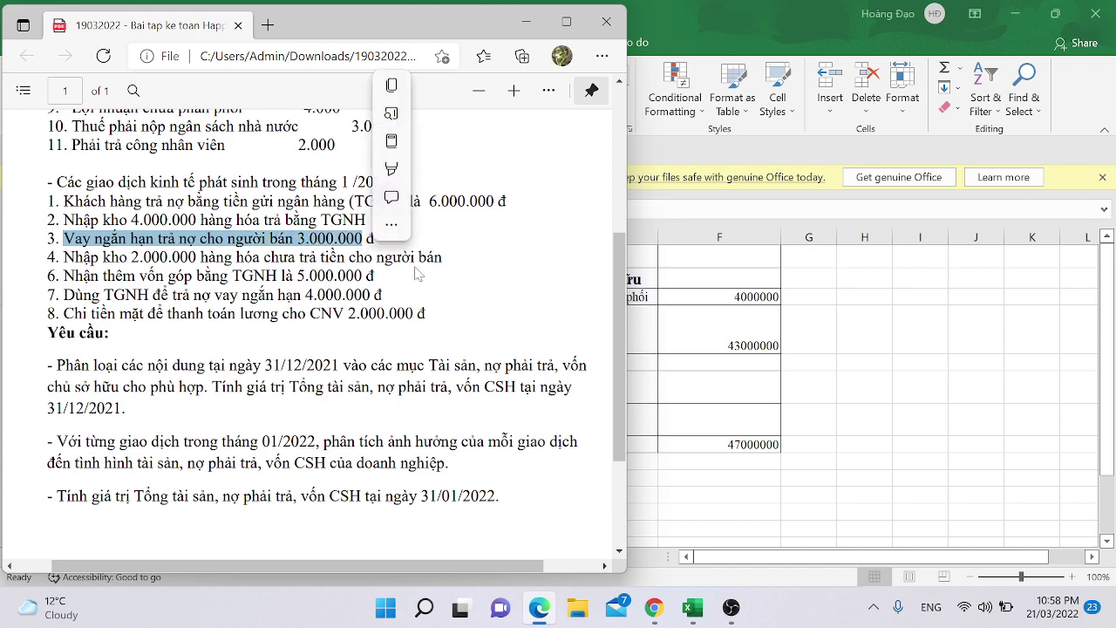
key(alt+Tab)
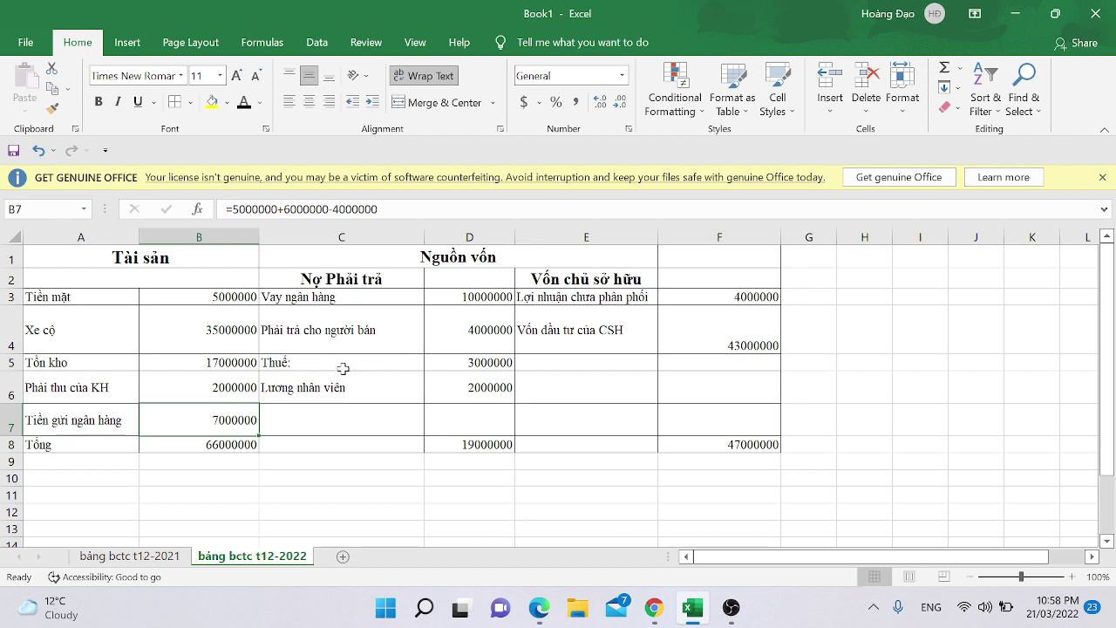
Step: Add the liability label "Vay ngắn hạn" in C7 under the Nợ Phải trả heading
click(350, 409)
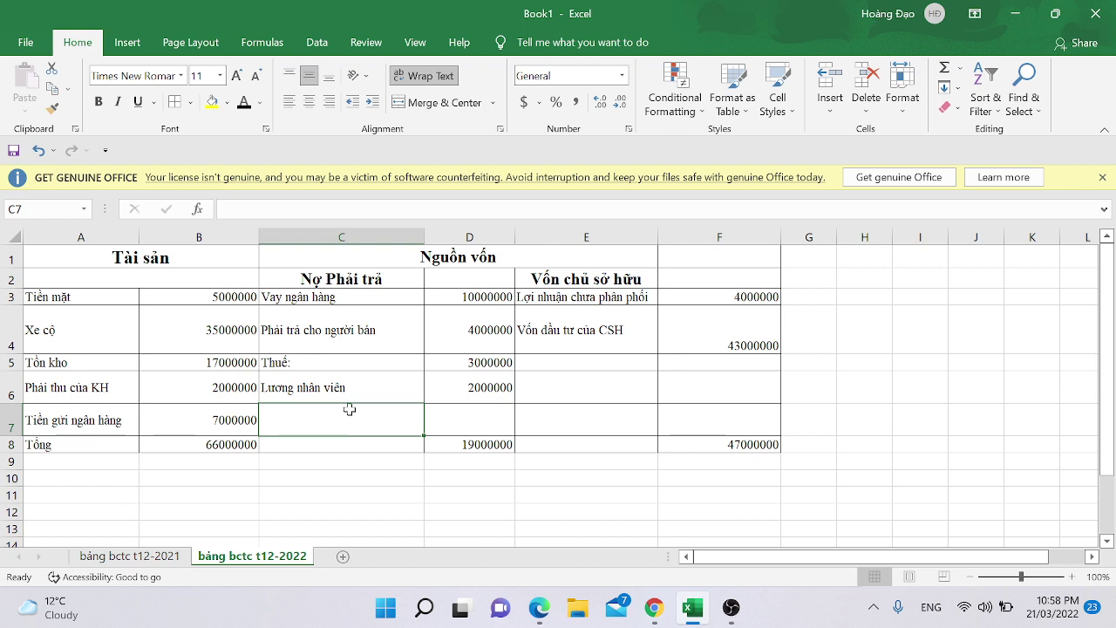
double_click(338, 415)
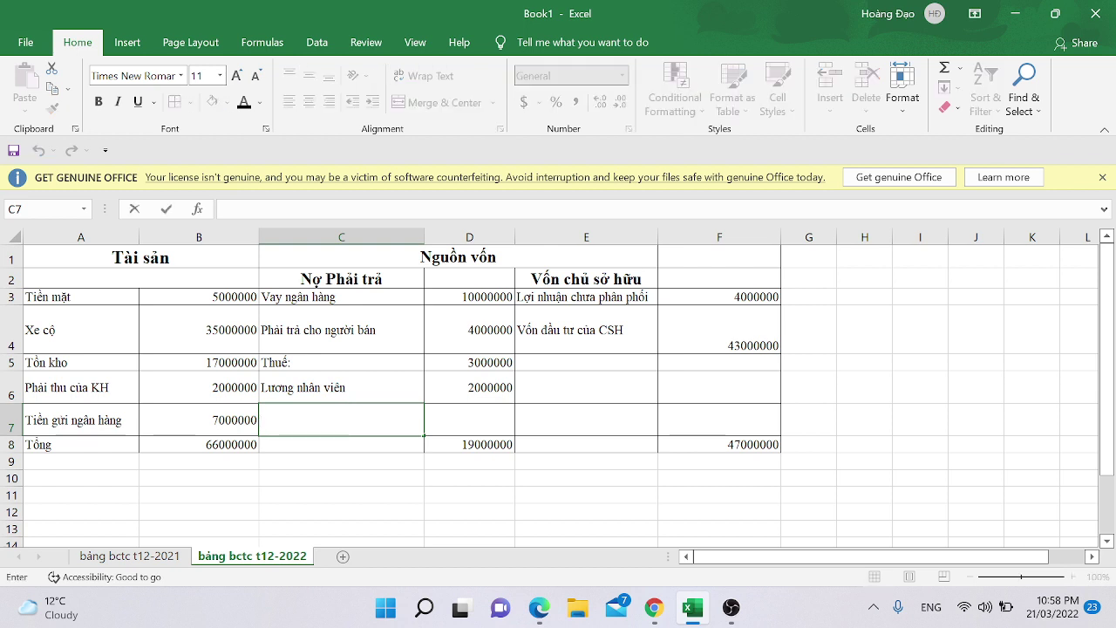
text(Vay)
text( ngã)
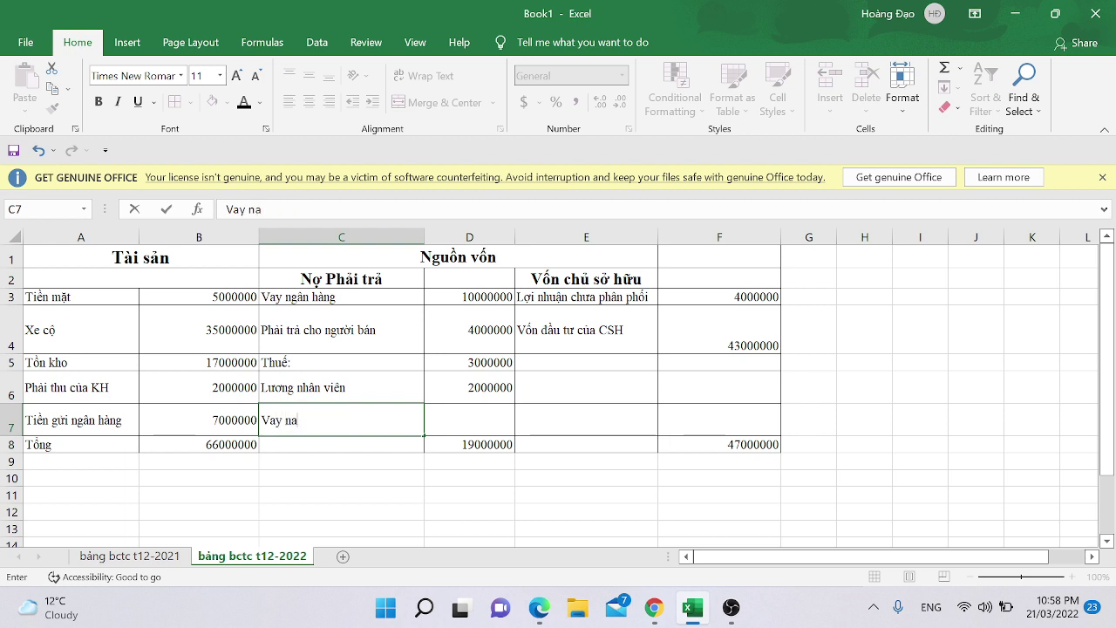
text(n han)
key(Return)
Step: Check the short-term loan amount in the exercise PDF and enter 3000000 in D7
key(alt+Tab)
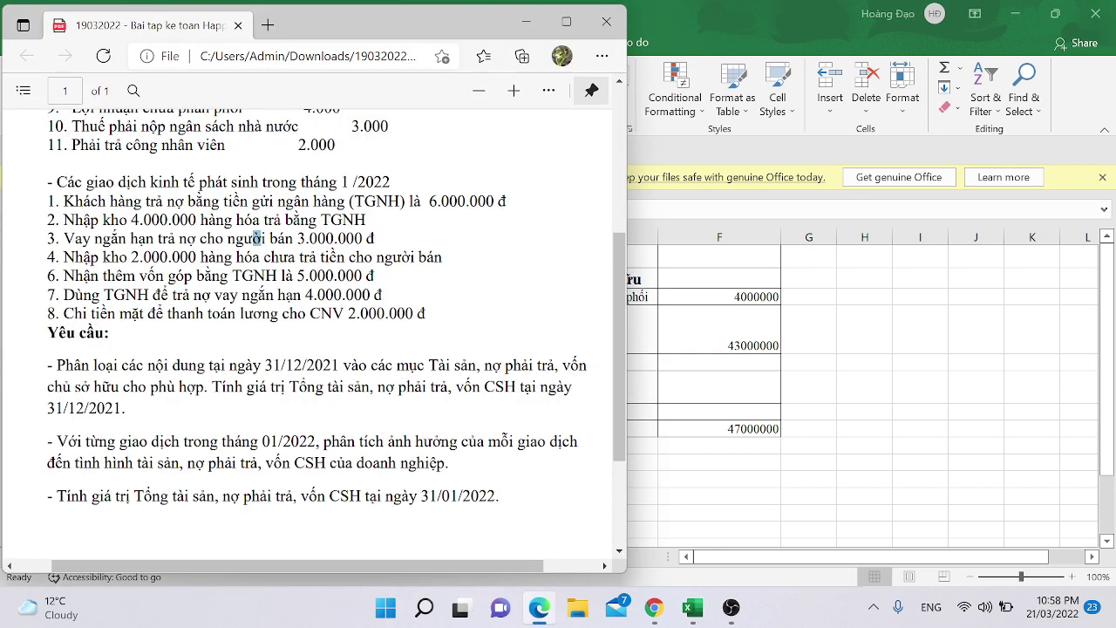
key(alt+Tab)
text(3000)
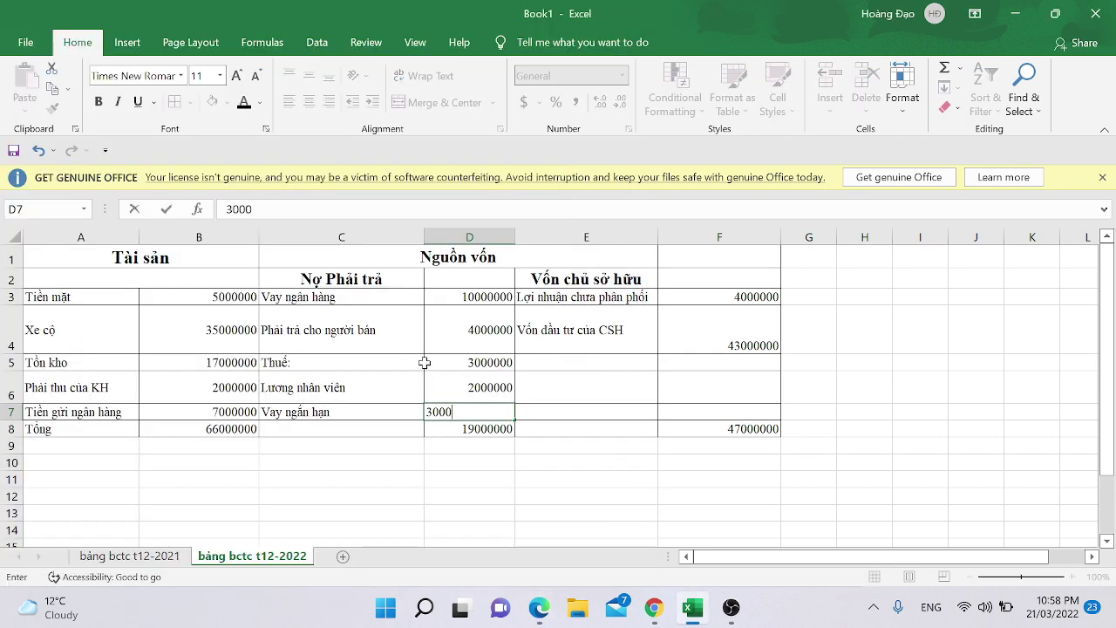
text(000)
key(Return)
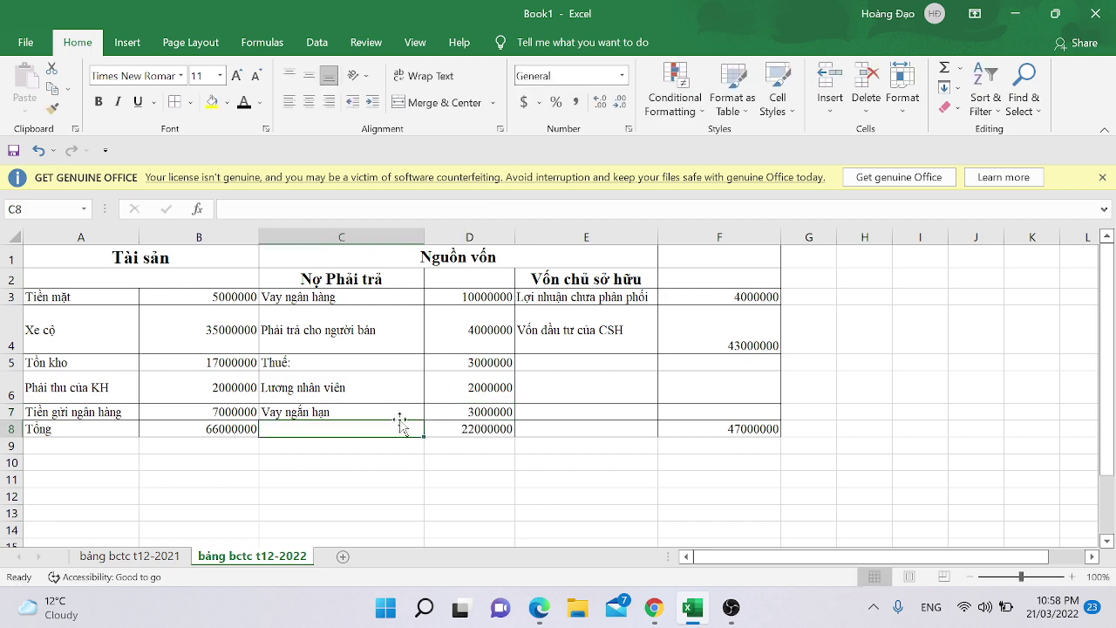
click(440, 408)
key(alt+Tab)
key(alt+Tab)
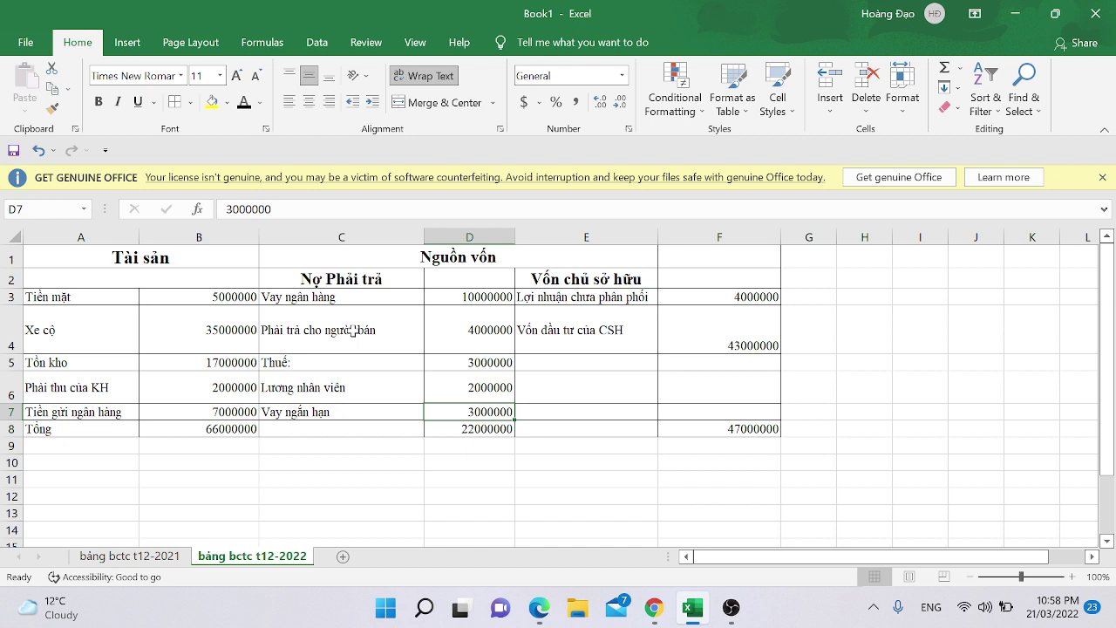
key(Left)
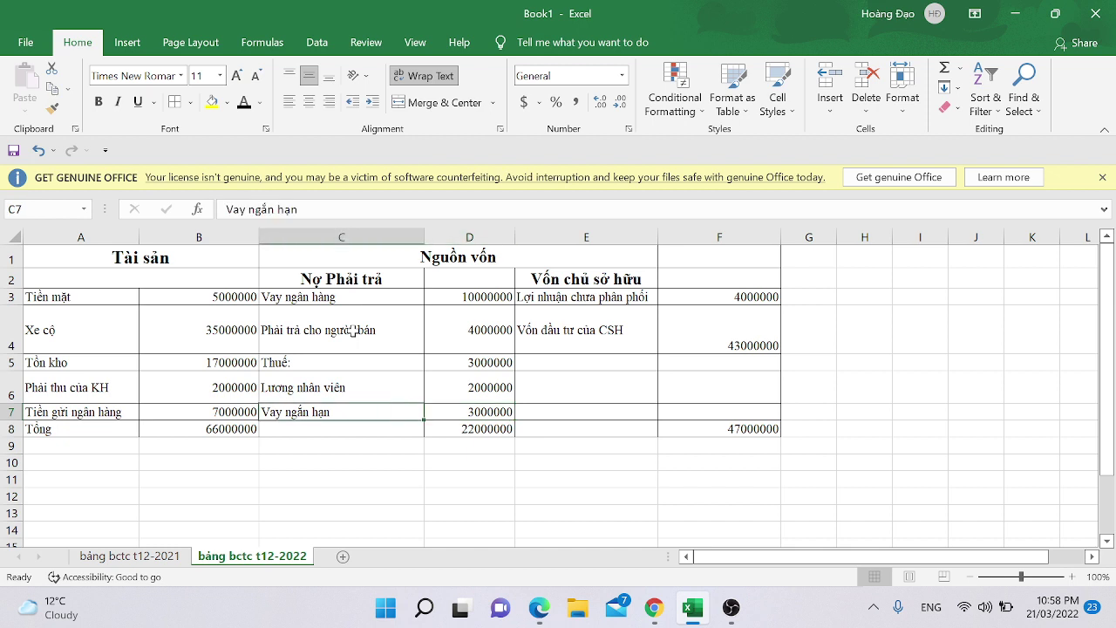
key(Up)
key(Up)
key(Up)
key(Right)
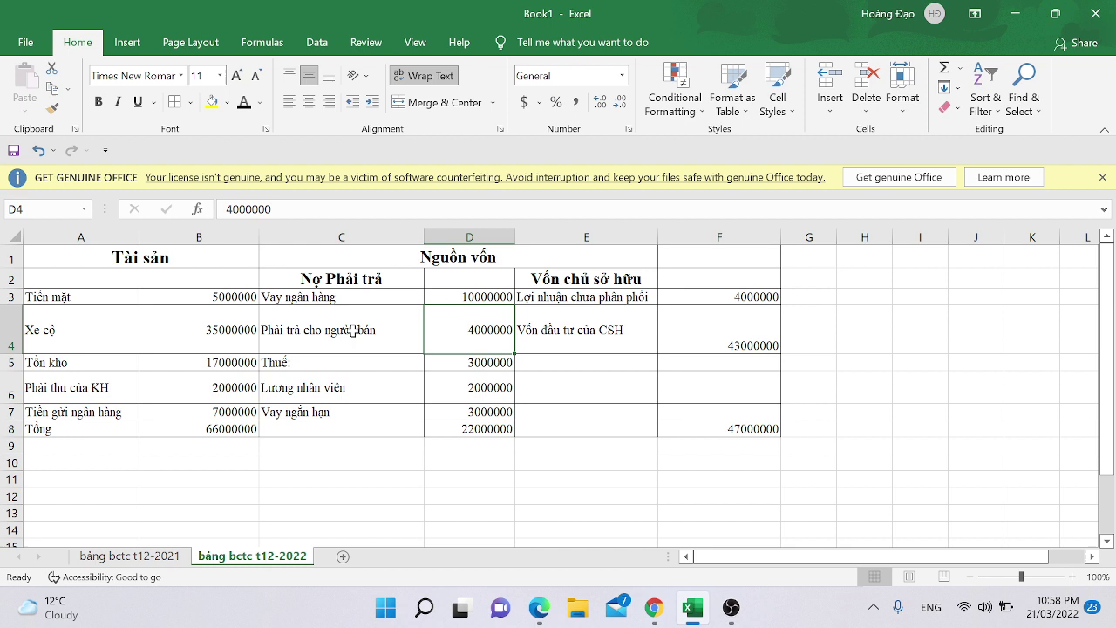
double_click(469, 330)
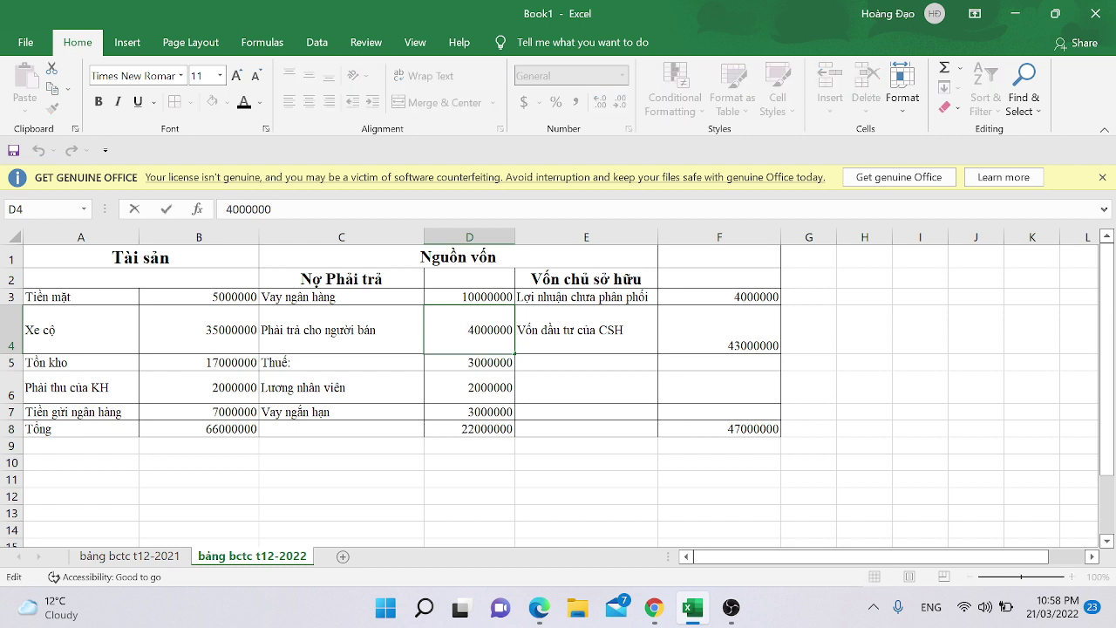
text(=4000000)
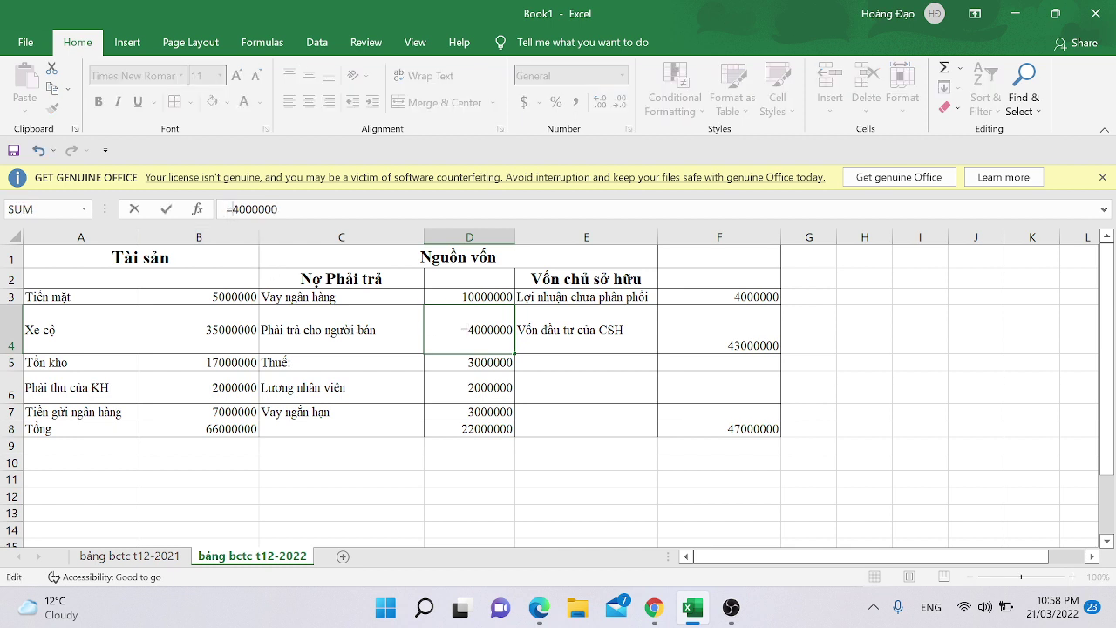
text(-3000000)
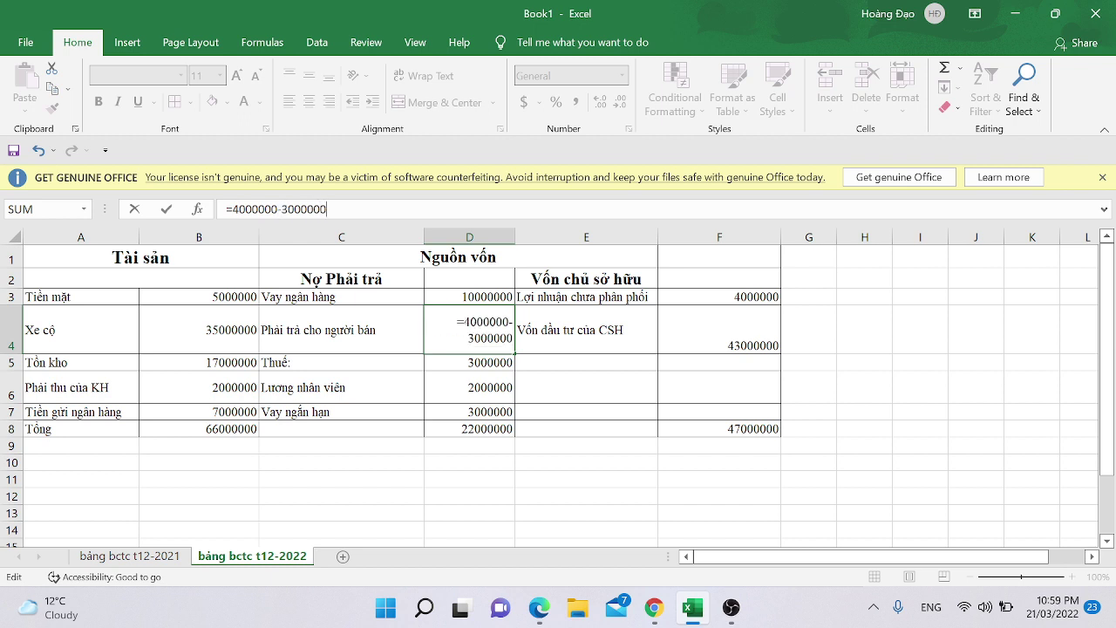
key(Return)
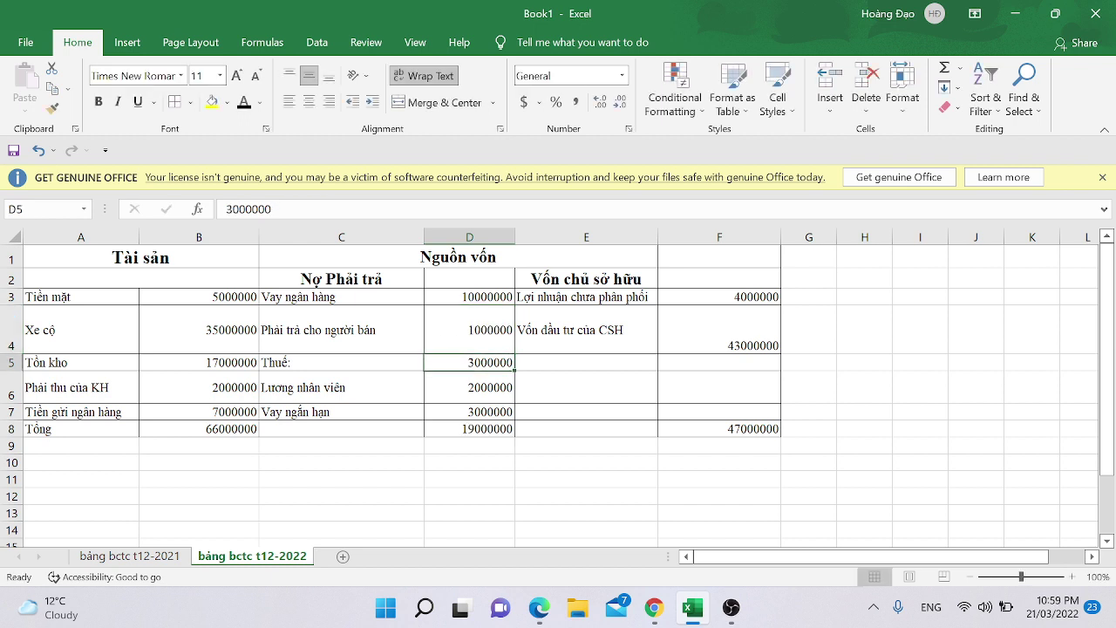
Step: Switch to the exercise PDF to read transaction 4 on goods bought on credit, and return to the inventory cell B5 in Excel
key(alt+Tab)
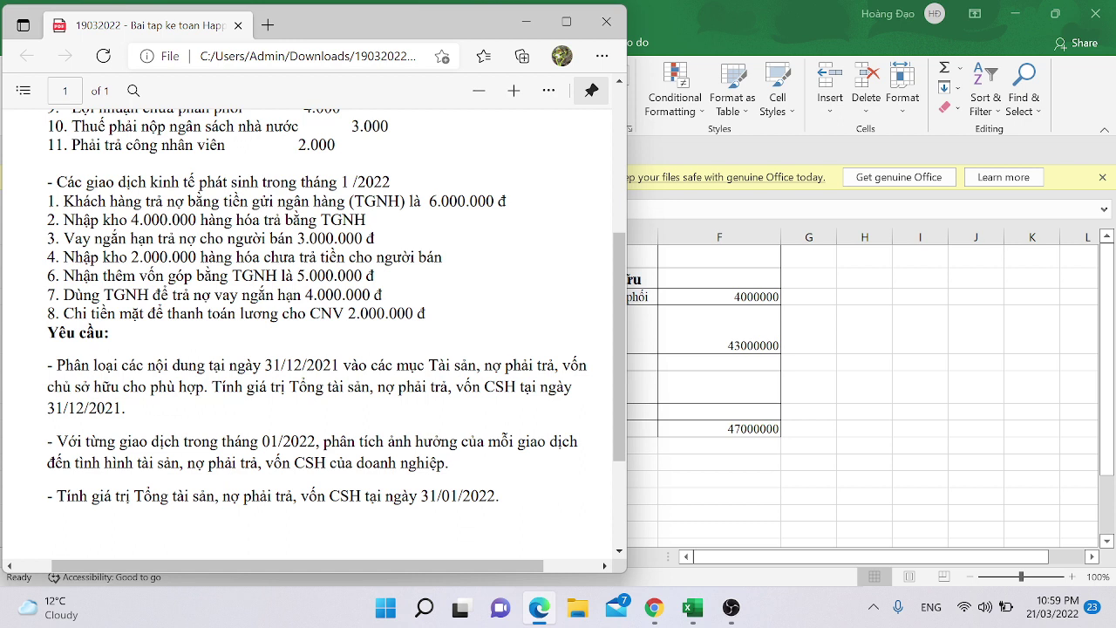
drag(119, 257, 222, 257)
click(248, 251)
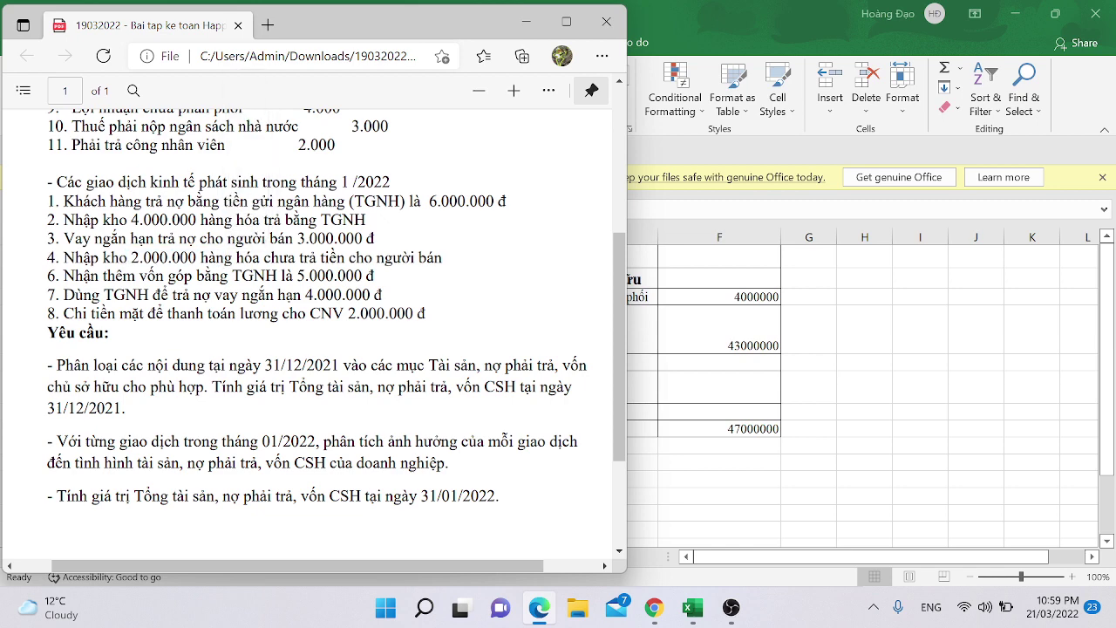
key(alt+Tab)
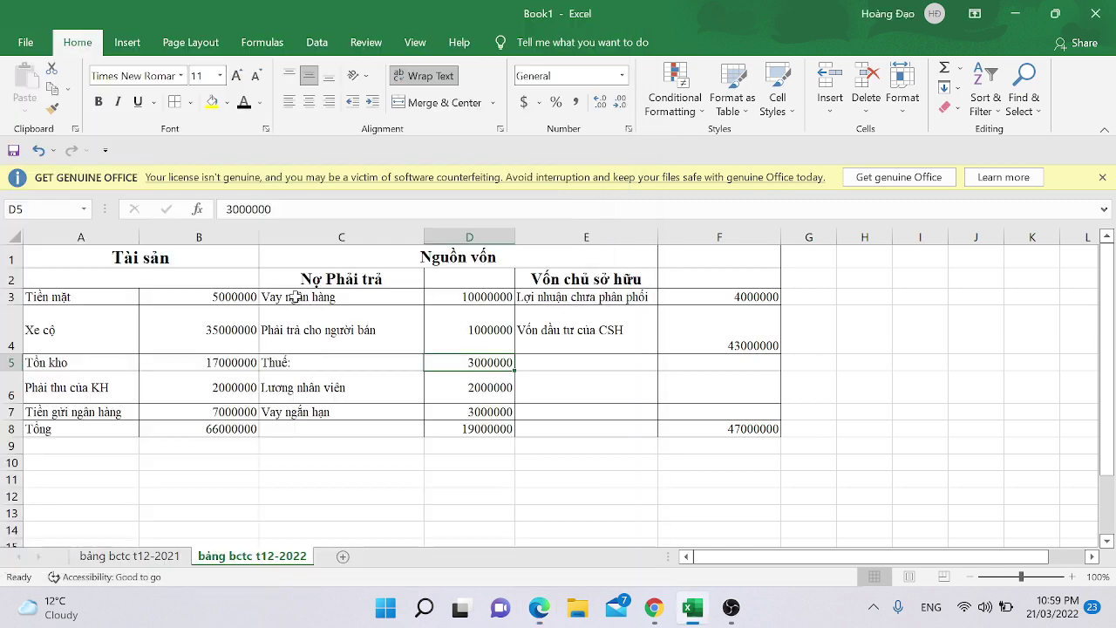
click(164, 358)
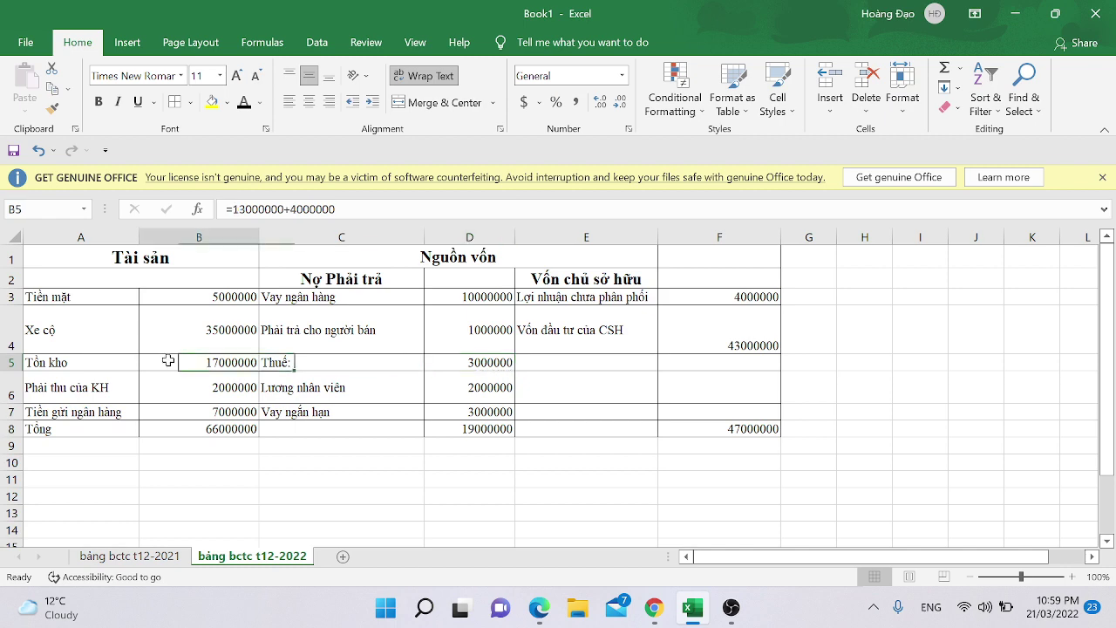
key(alt+Tab)
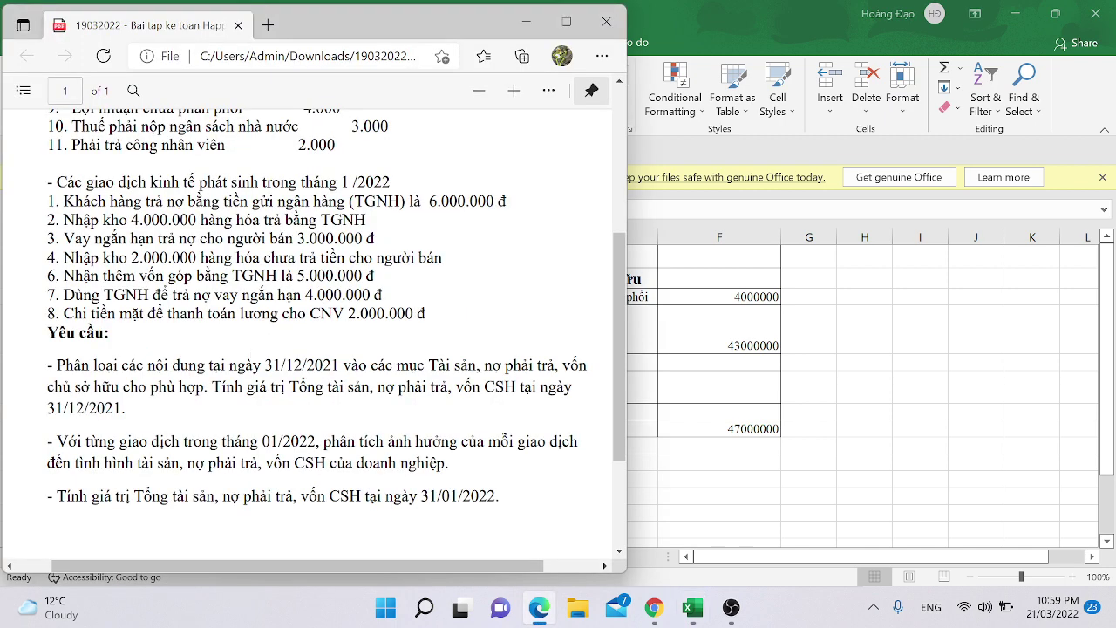
key(alt+Tab)
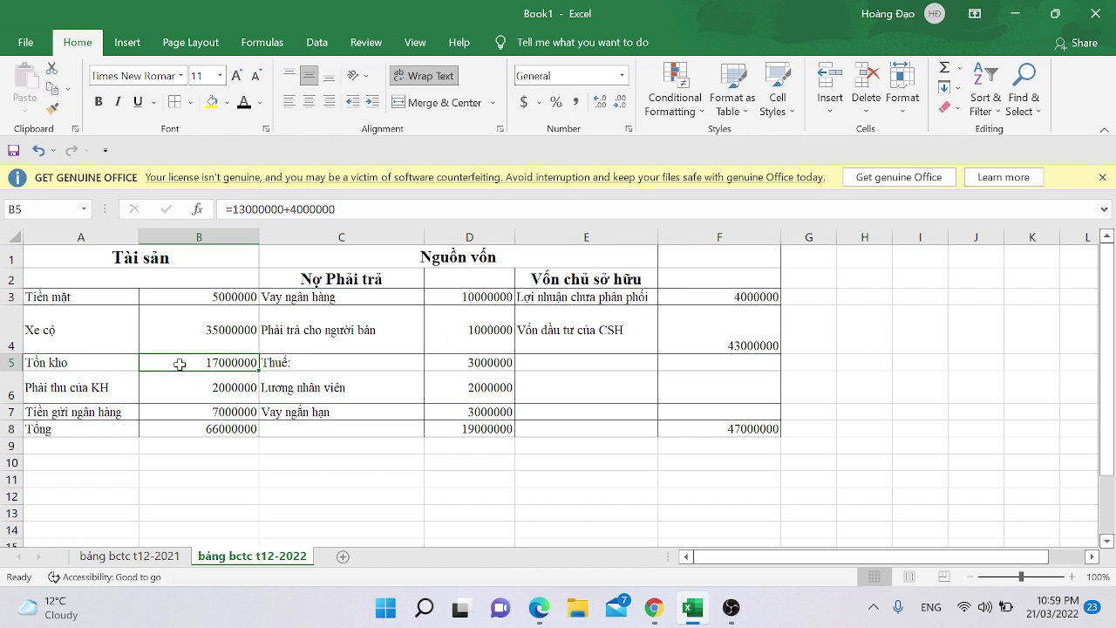
Step: Try adding 2000000 to the inventory formula in B5 after rechecking transaction 4 in the exercise PDF, and undo the entry
key(F2)
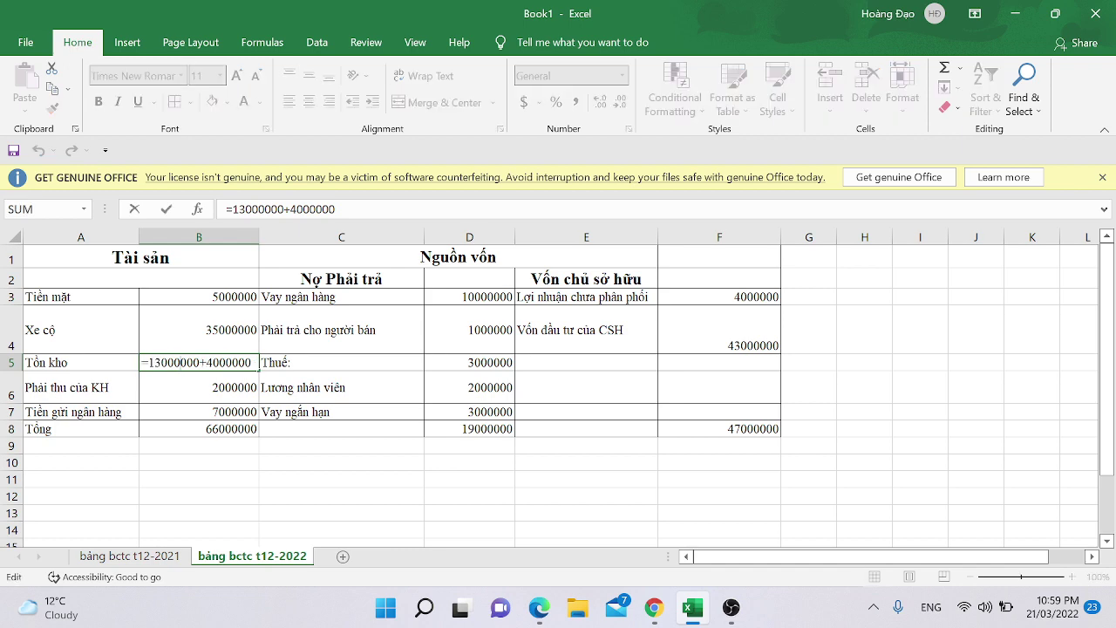
key(alt+Tab)
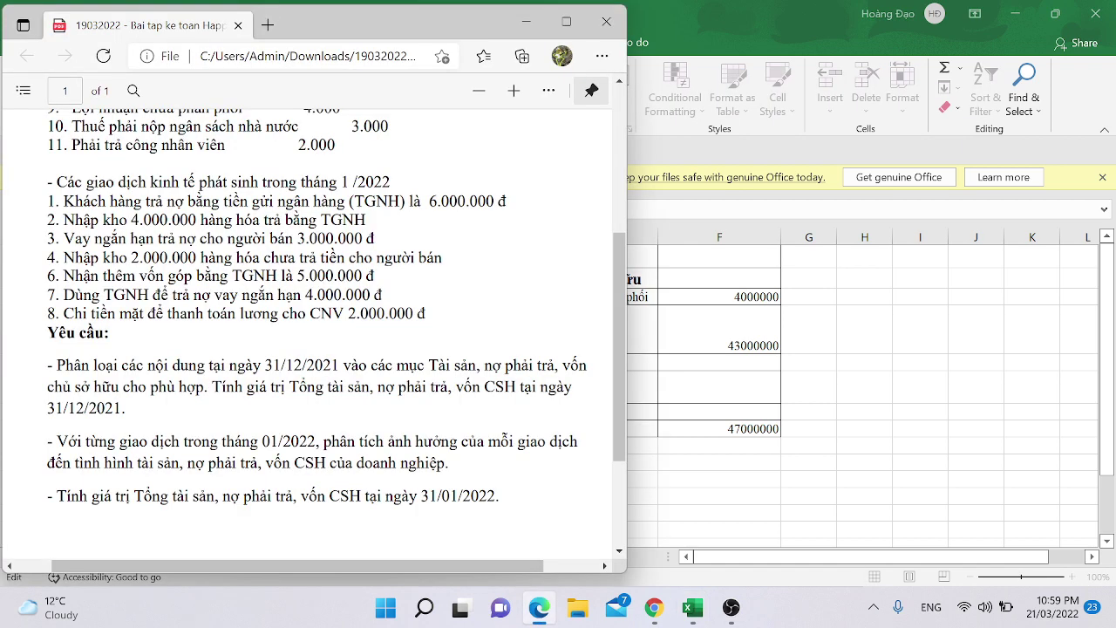
key(alt+Tab)
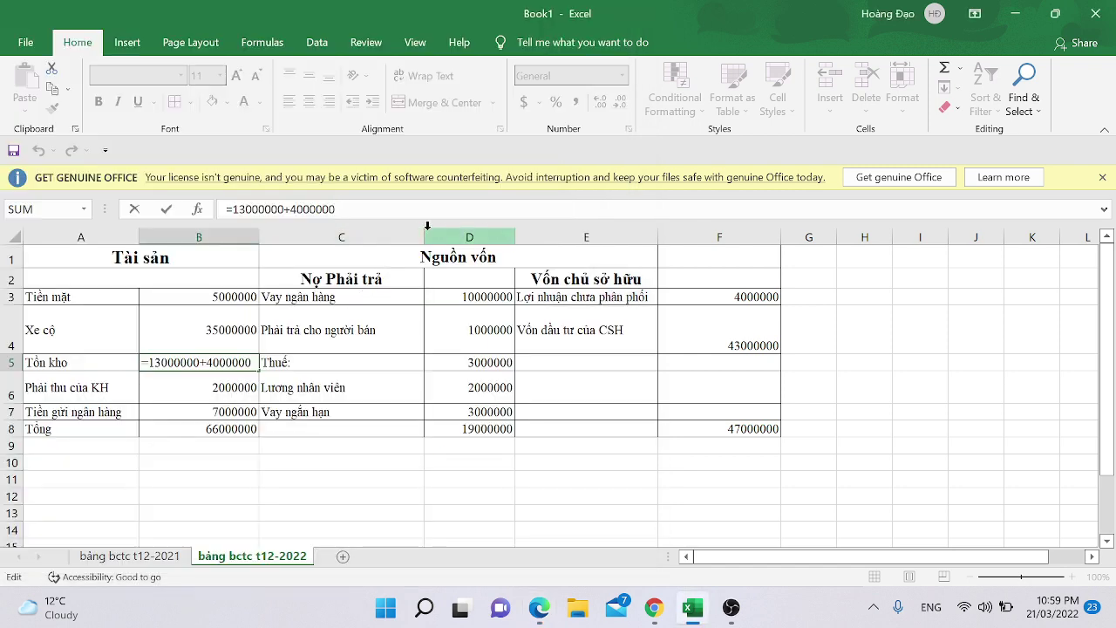
text(+200)
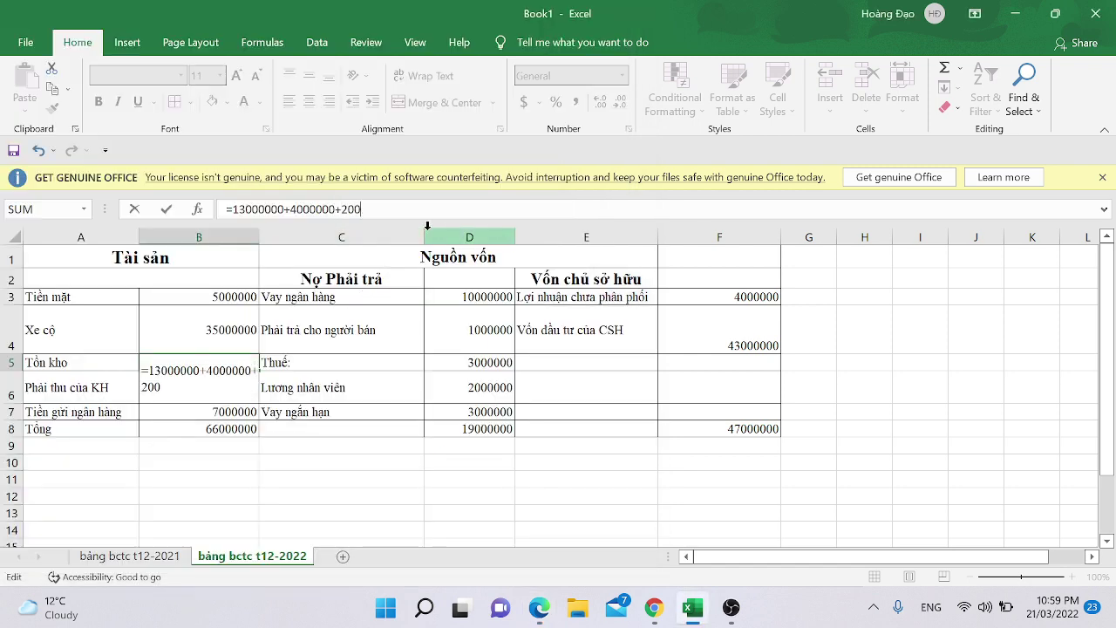
text(0000)
key(Return)
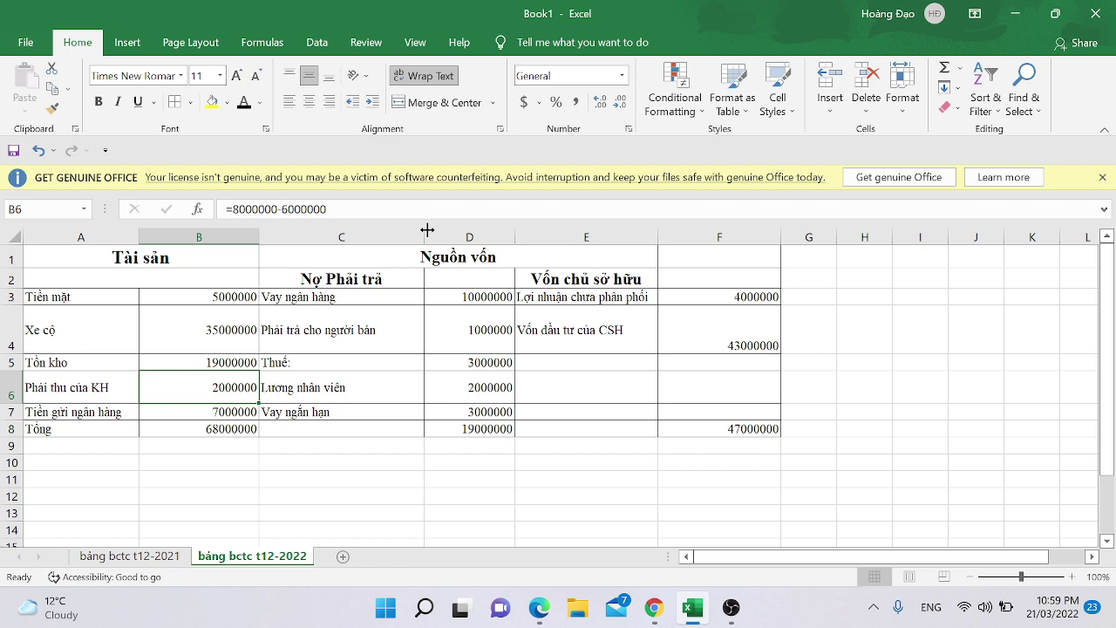
key(ctrl+z)
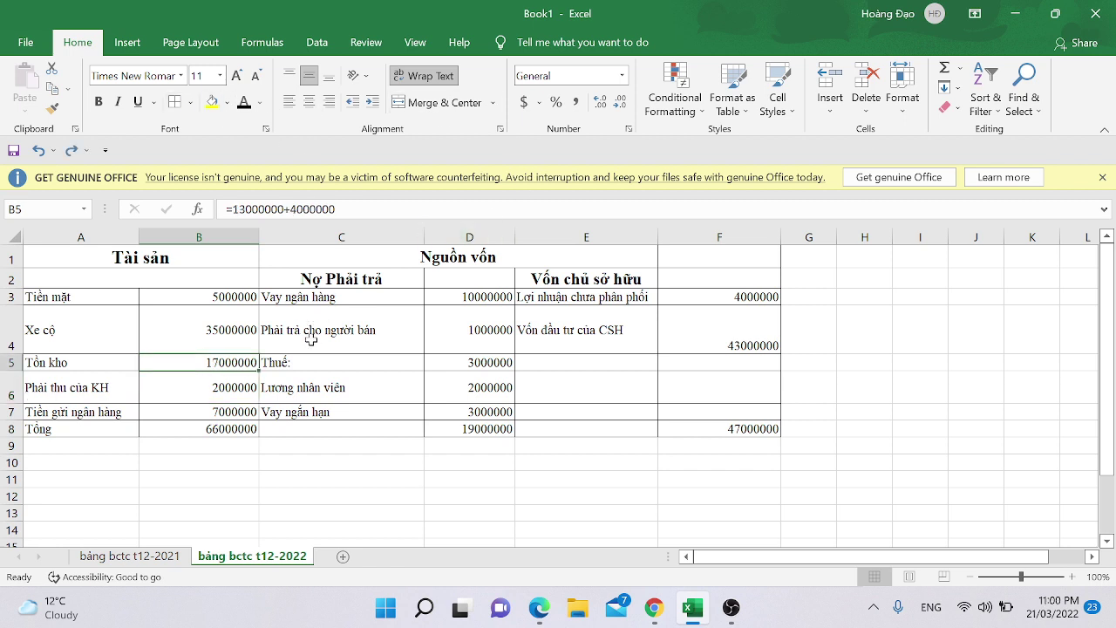
Step: Change the inventory (Tồn kho) in B5 to the formula =13000000+4000000+2000000
click(335, 209)
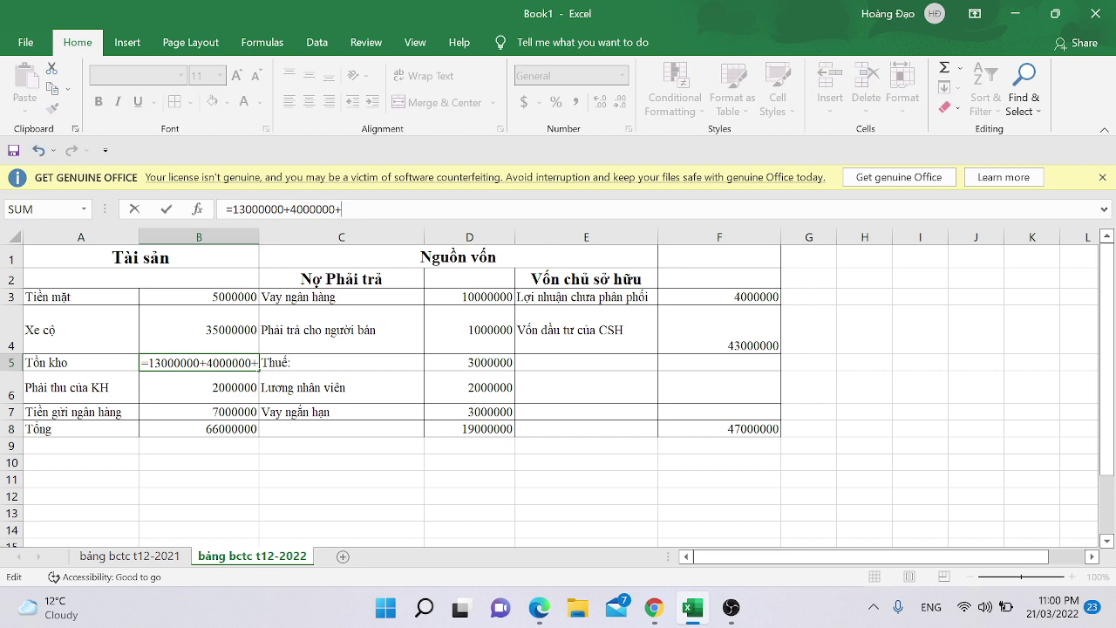
text(+2000000)
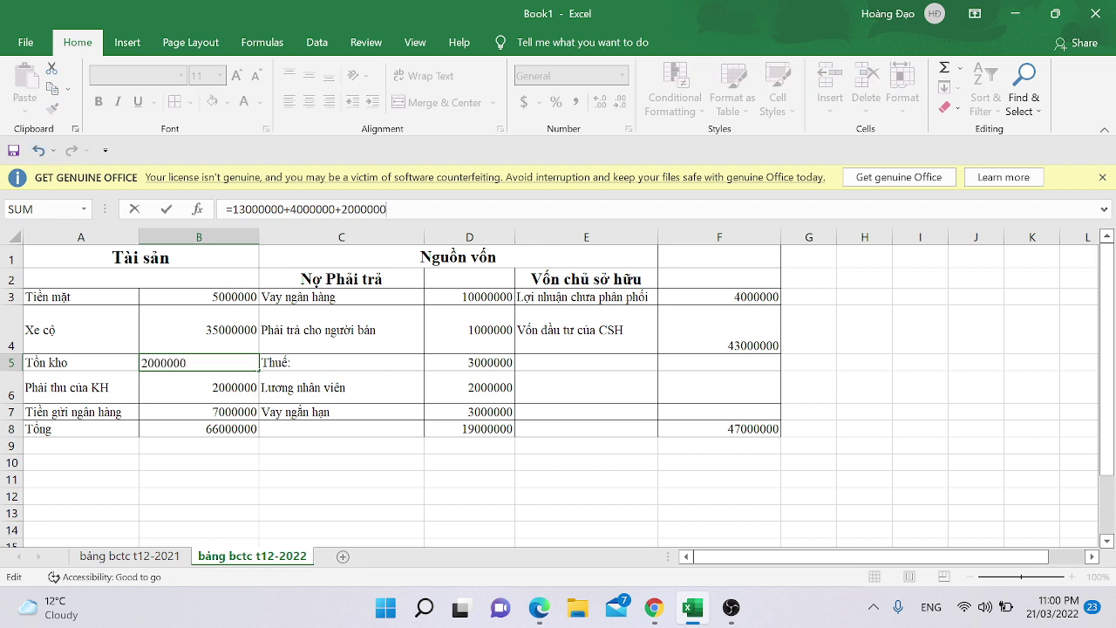
key(Return)
click(159, 363)
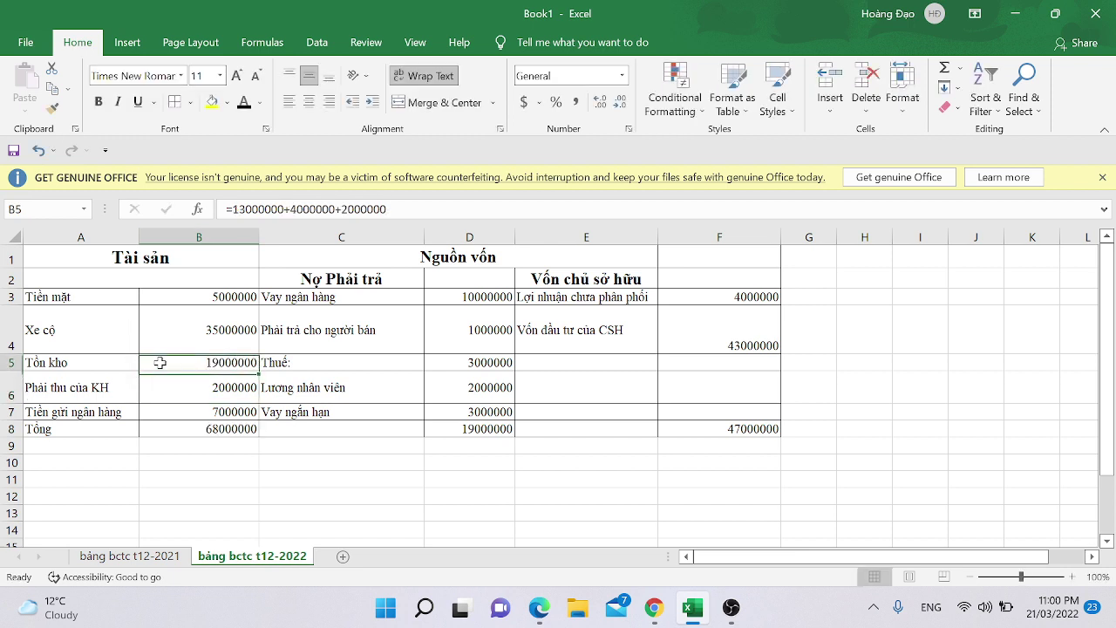
double_click(446, 338)
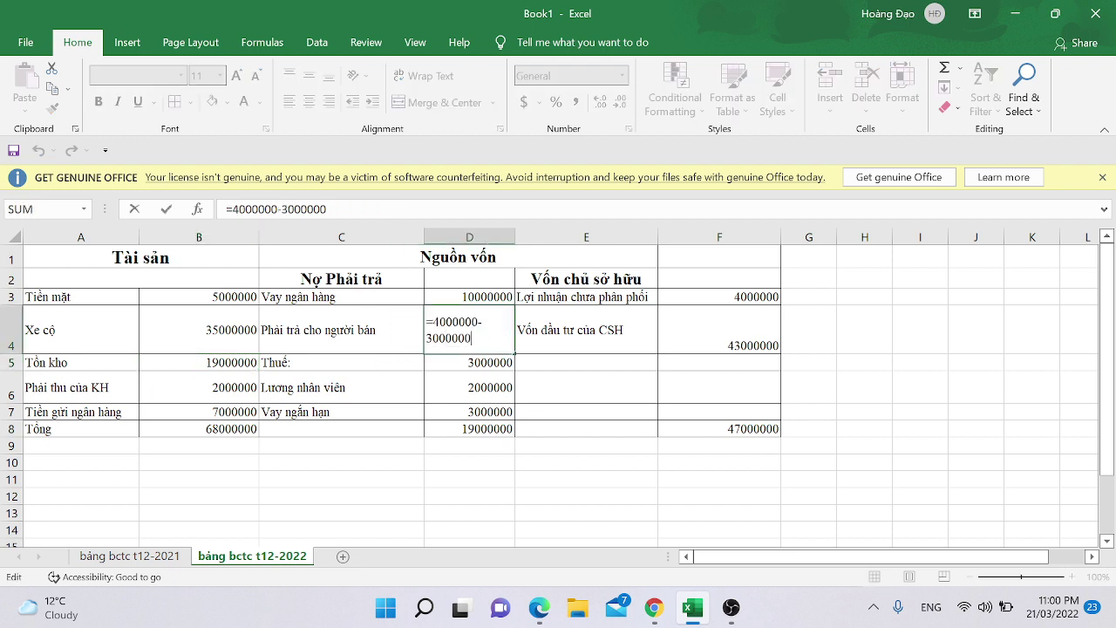
text(+)
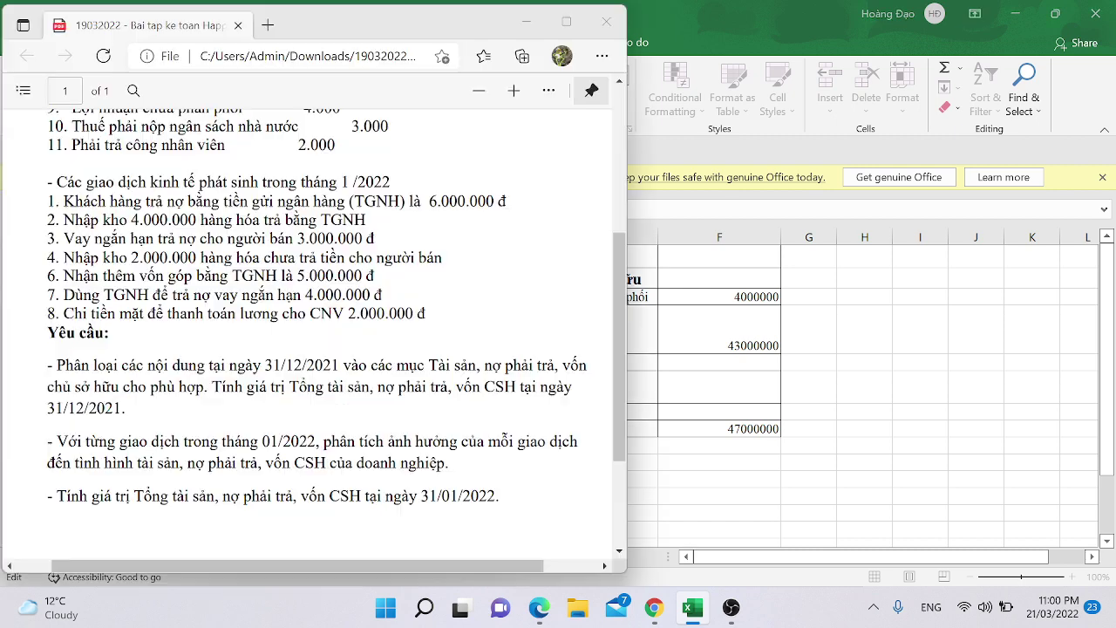
key(alt+Tab)
key(alt+Tab)
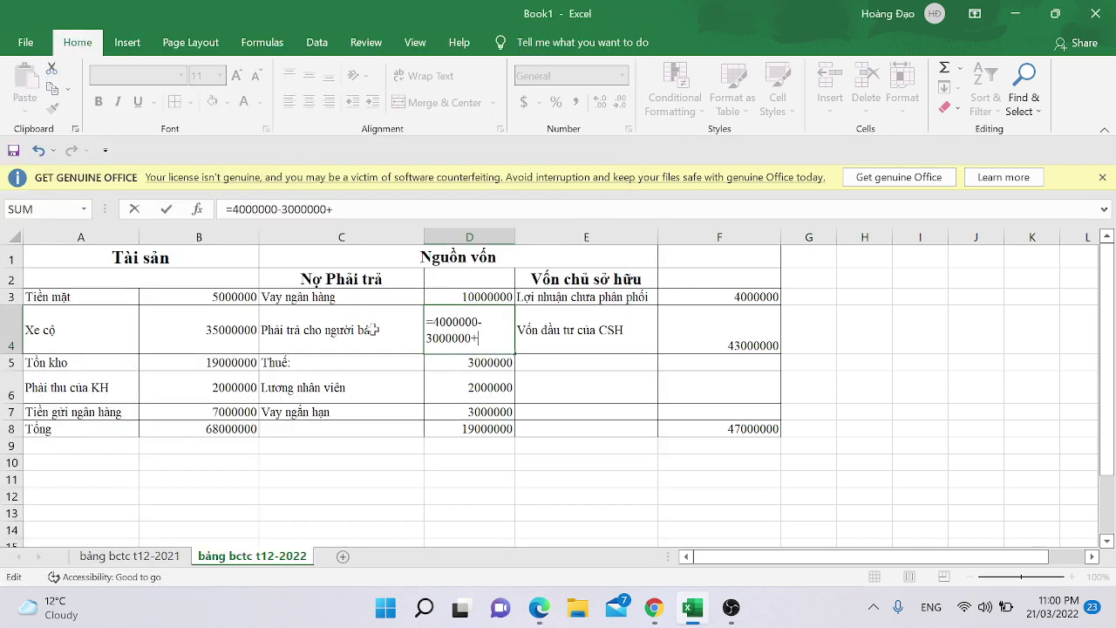
text(2000000)
key(Return)
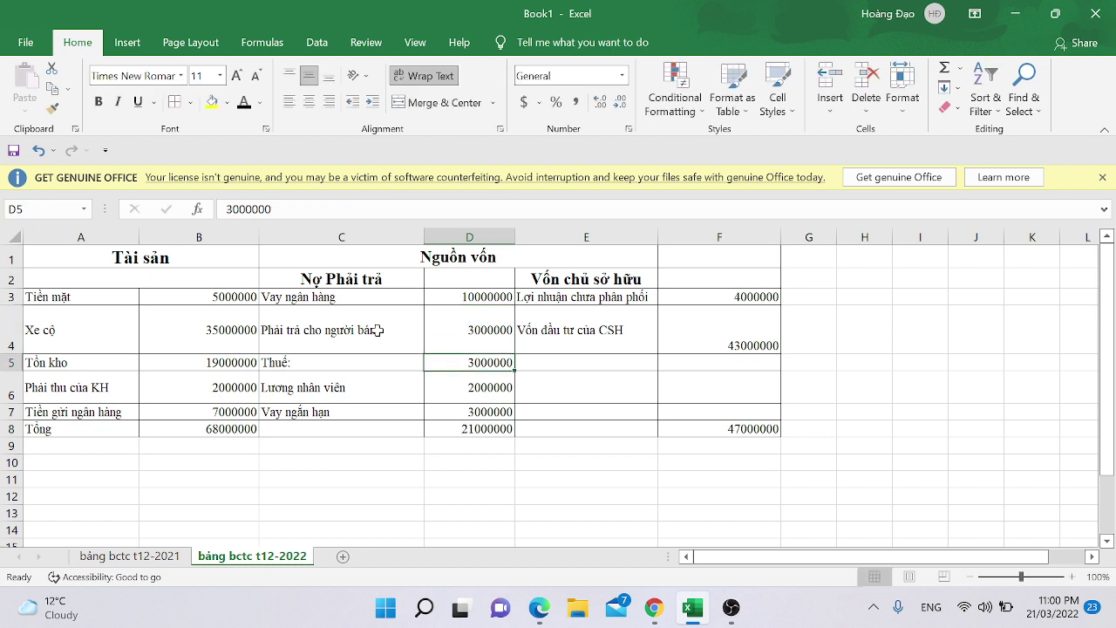
key(Up)
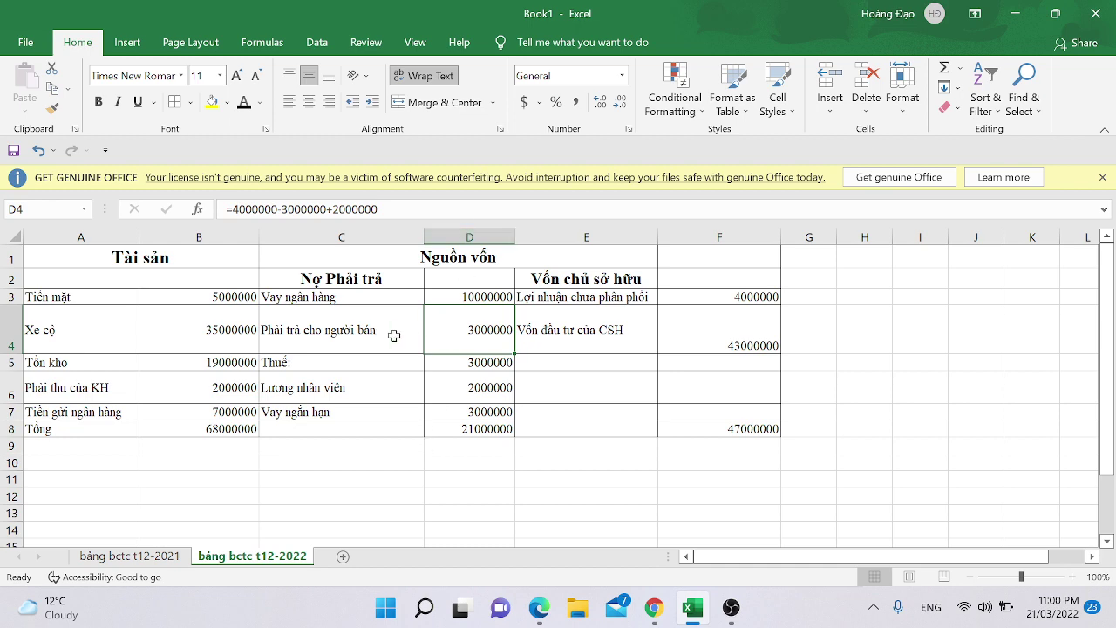
key(alt+Tab)
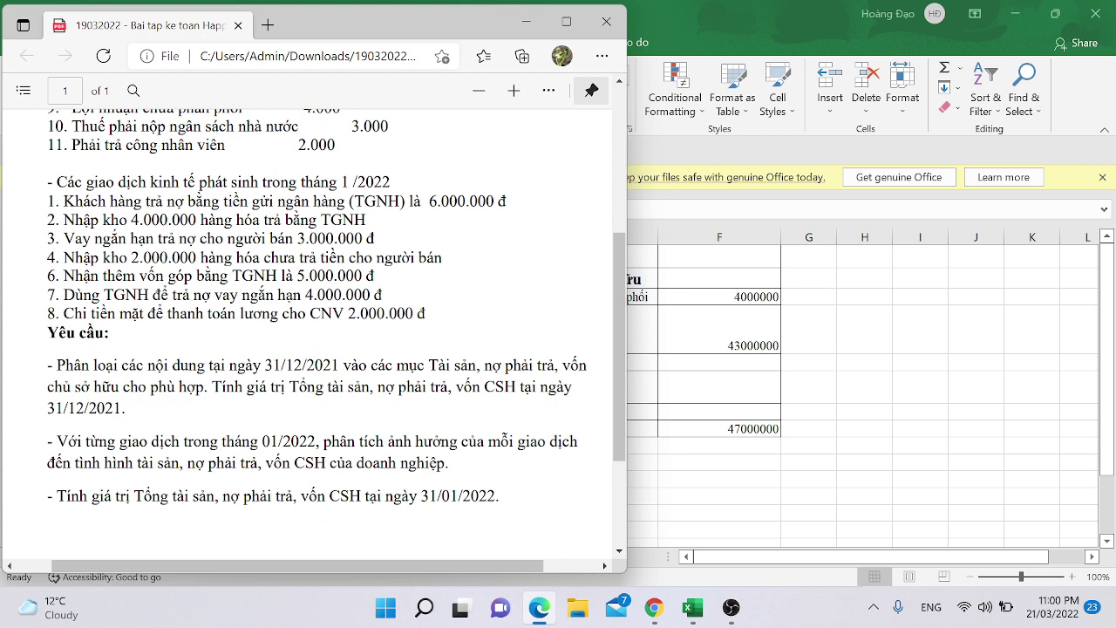
key(alt+Tab)
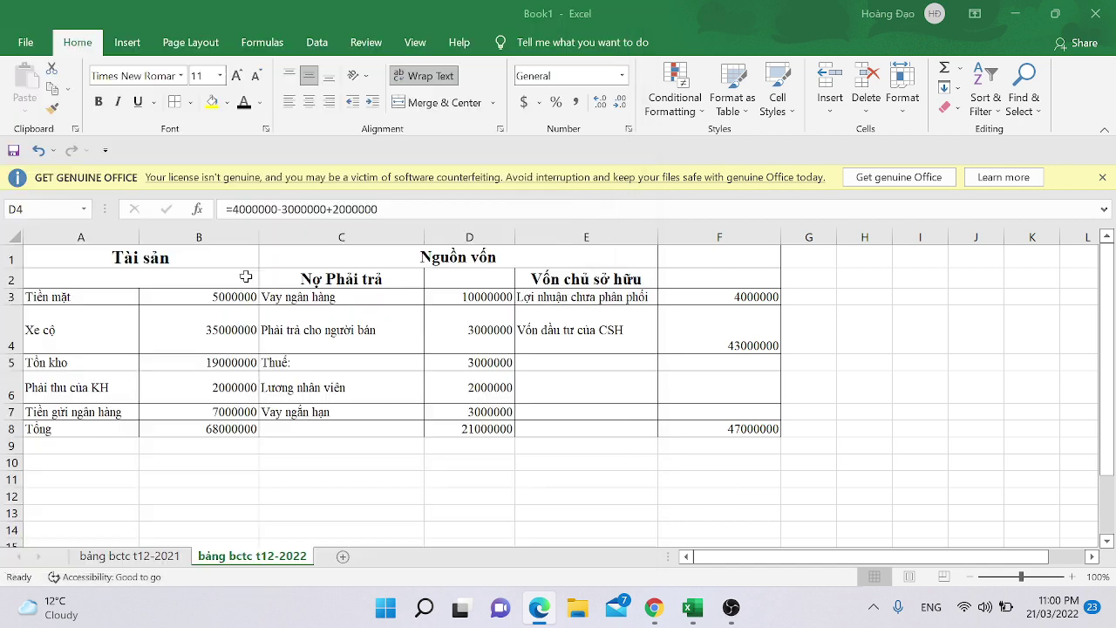
key(alt+Tab)
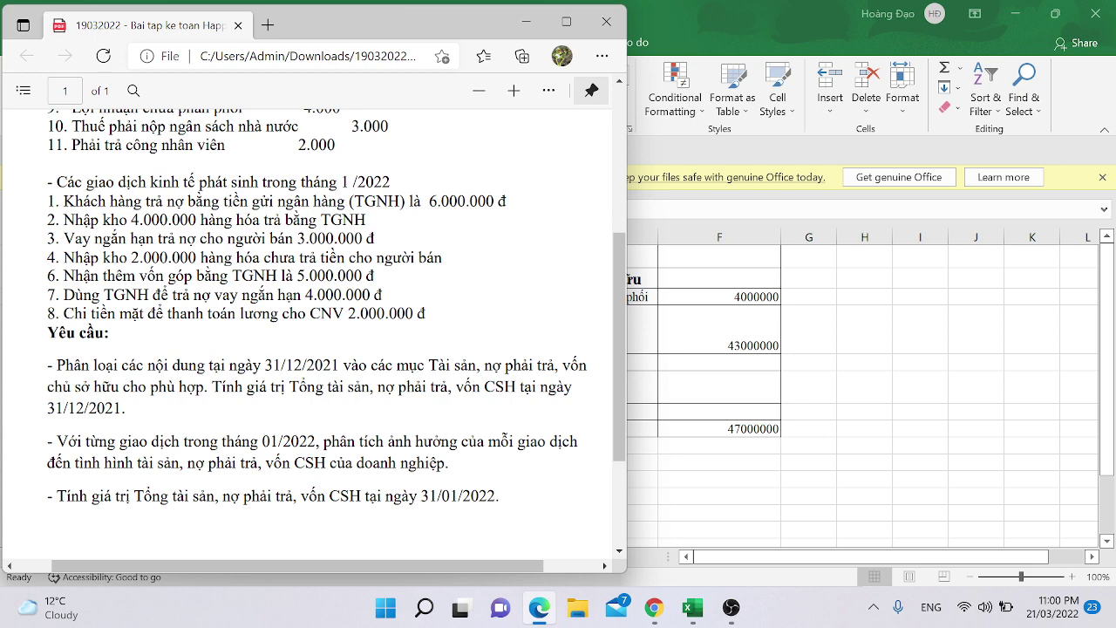
key(alt+Tab)
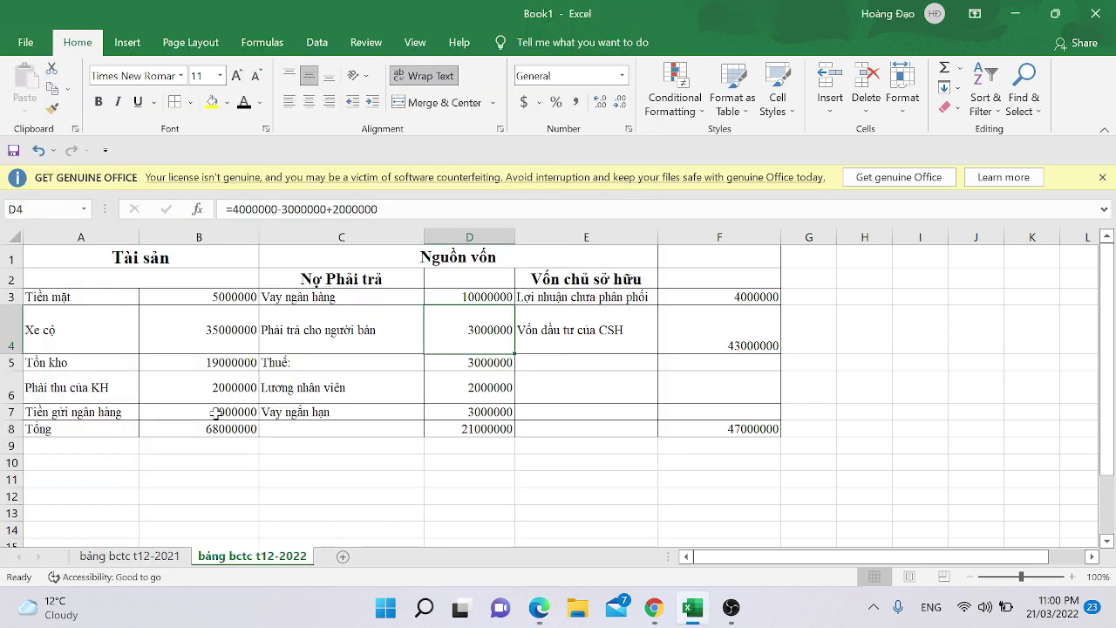
click(216, 411)
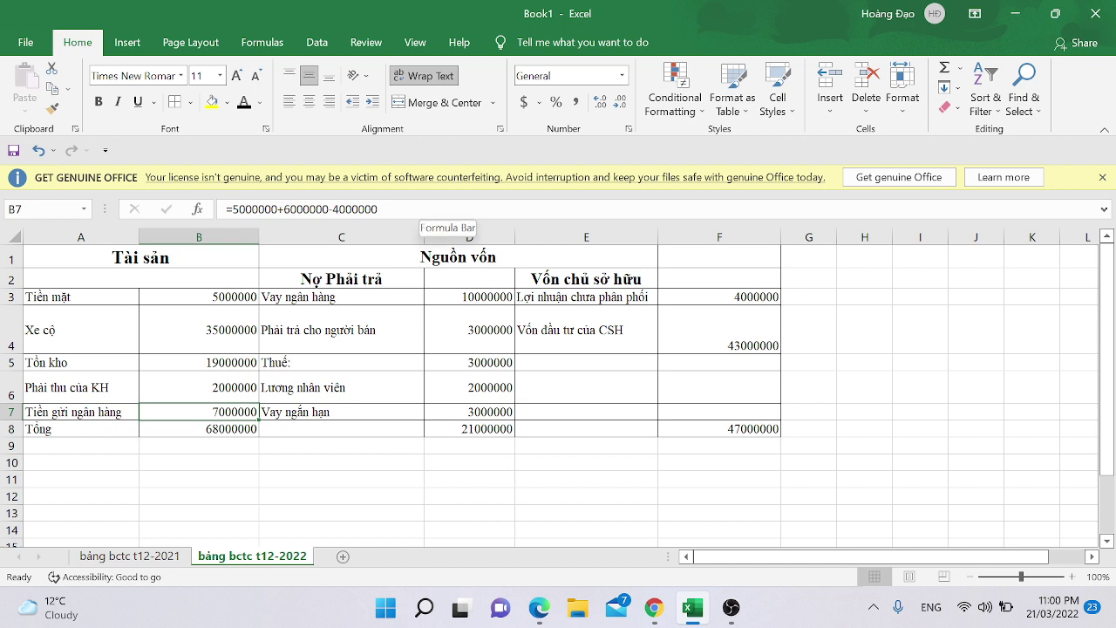
text(4000000)
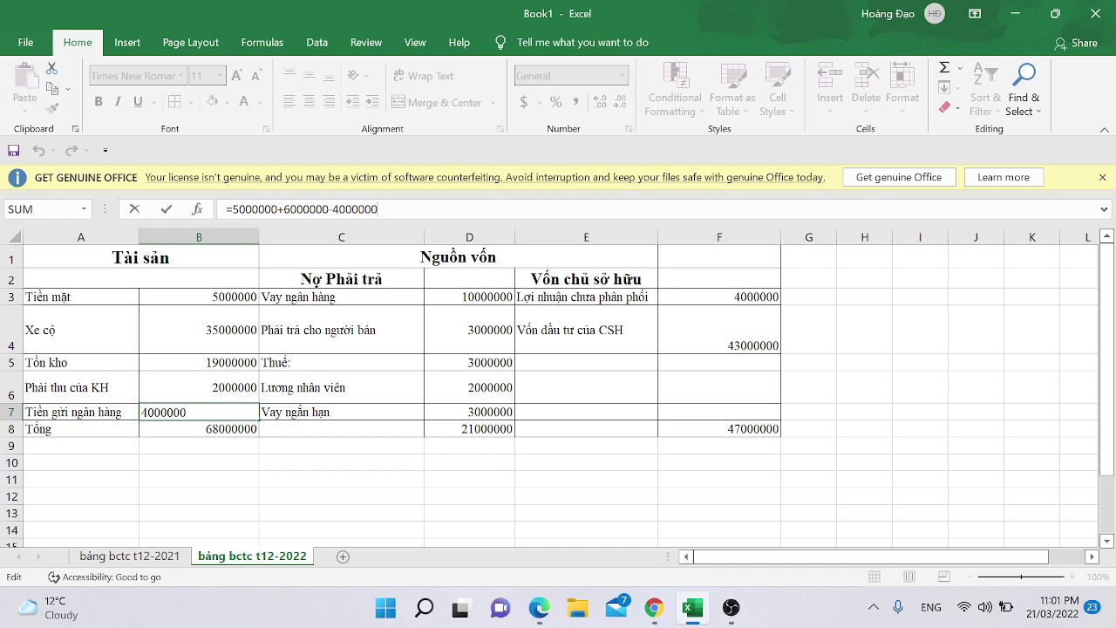
text(-)
key(alt+Tab)
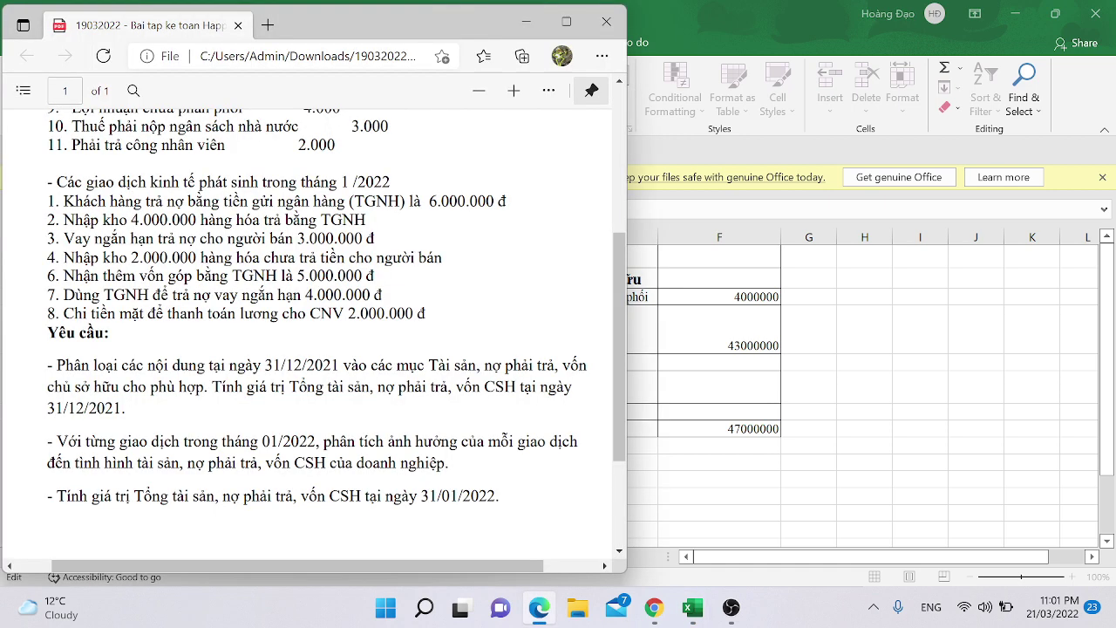
key(alt+Tab)
text(5000)
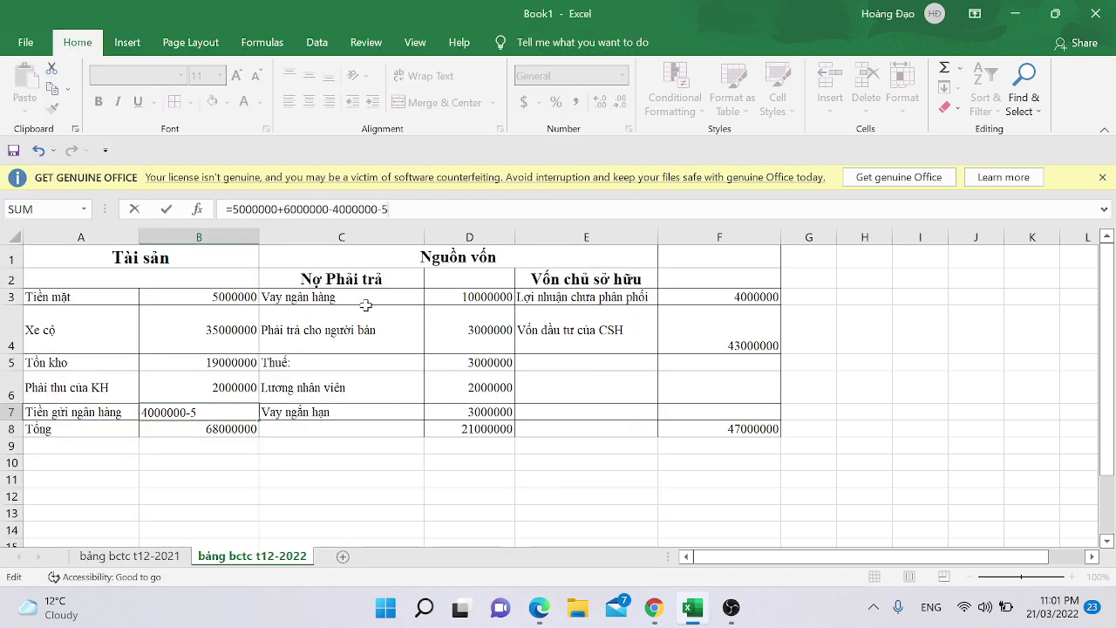
text(000)
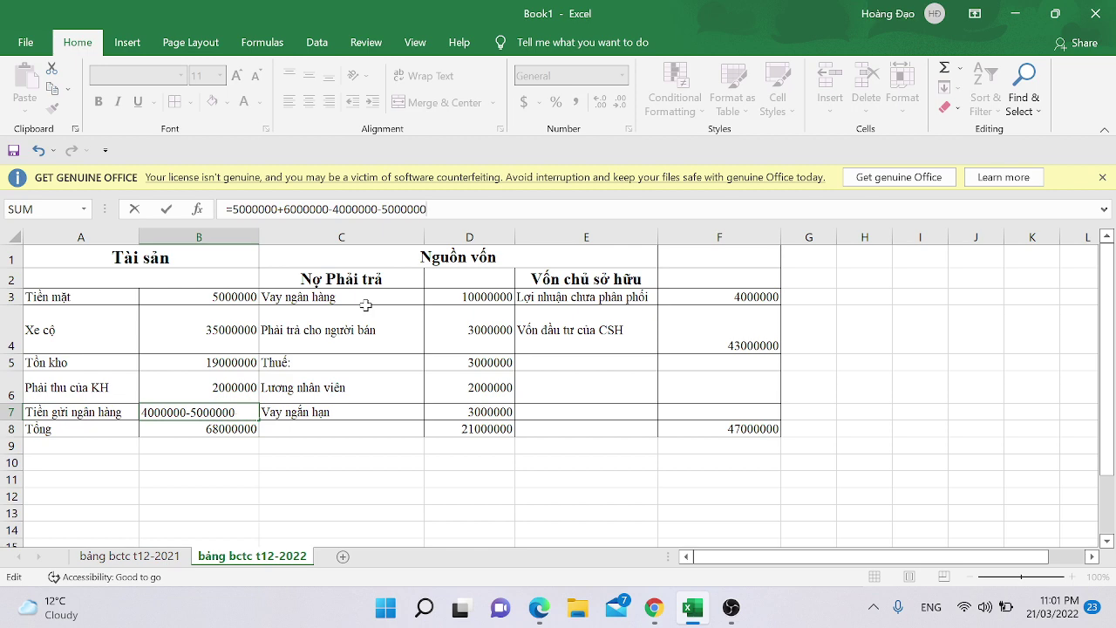
key(Return)
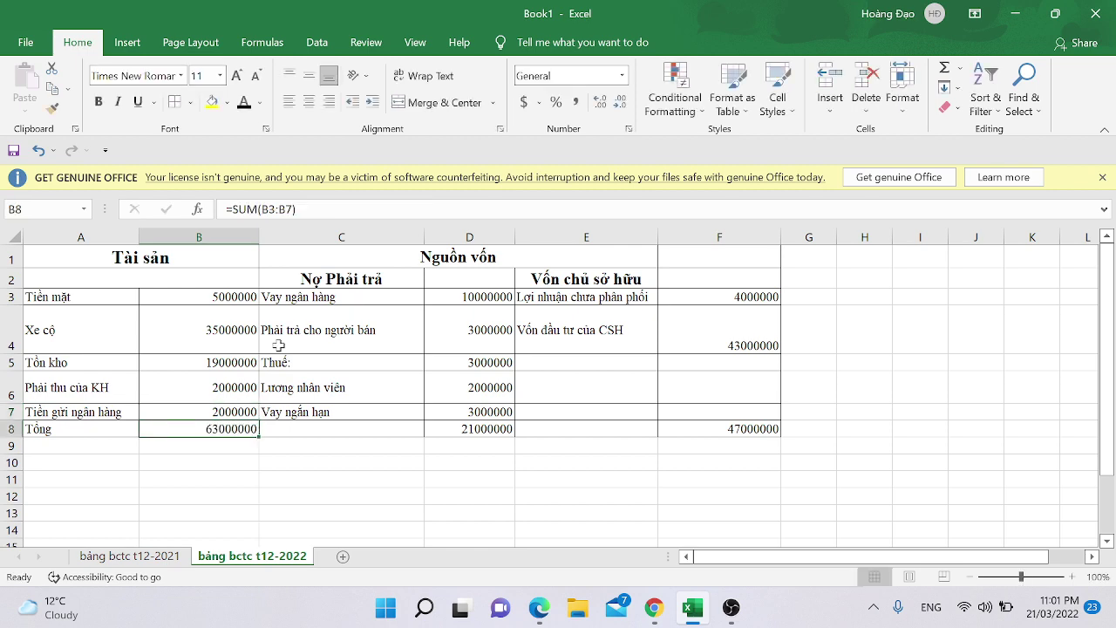
Step: Compare the bank deposit (Tiền gửi ngân hàng) formula in B7 with transaction 6 in the exercise PDF and locate the owner's capital entry
click(181, 415)
key(alt+Tab)
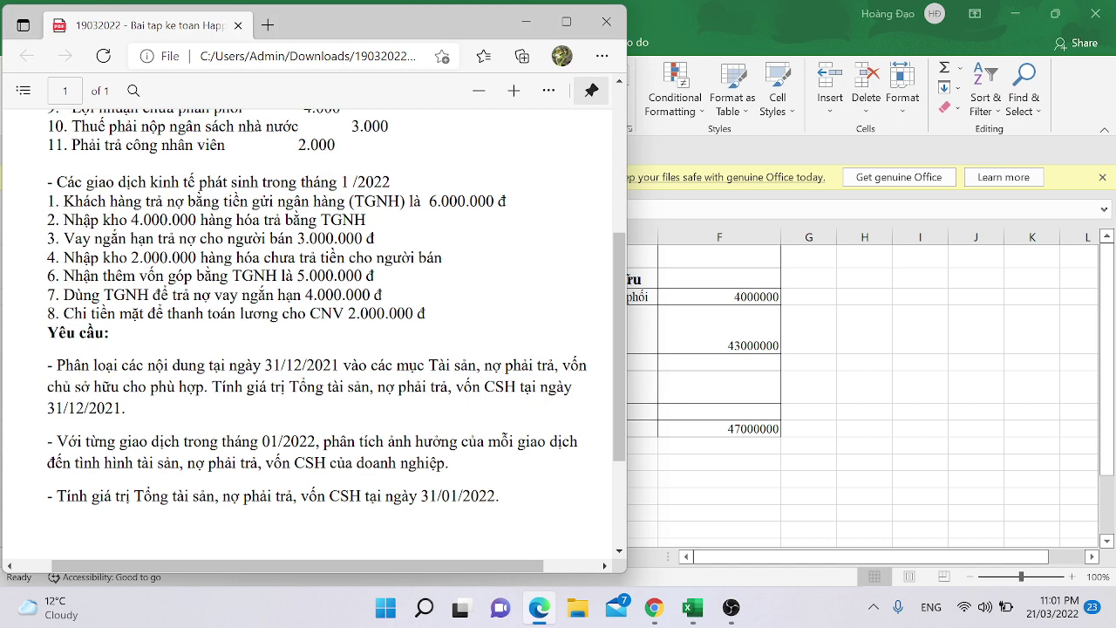
key(alt+Tab)
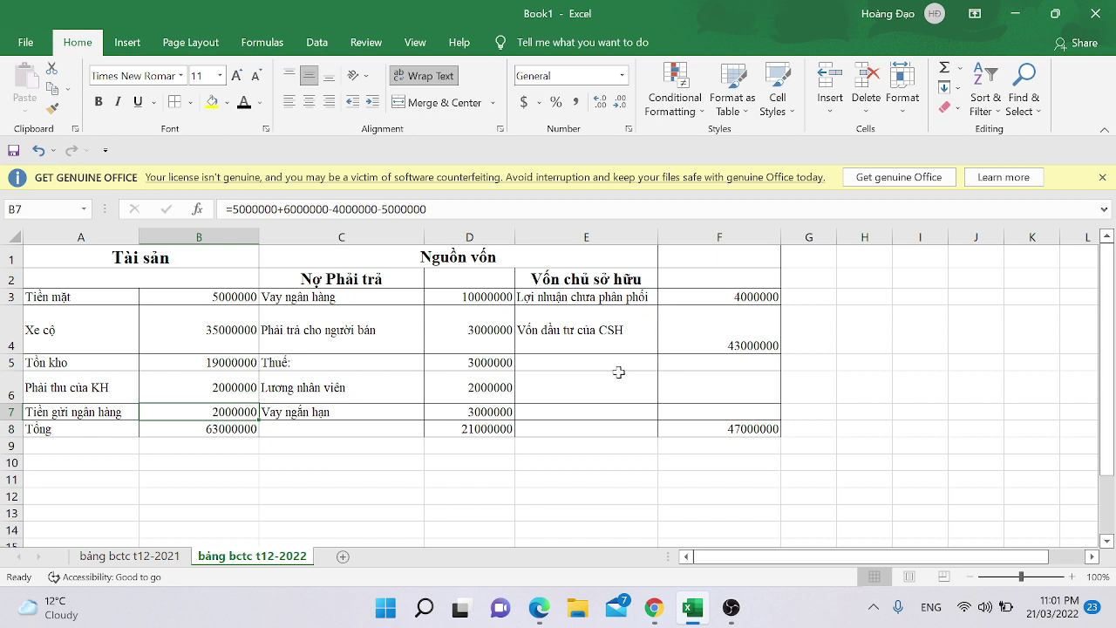
click(618, 366)
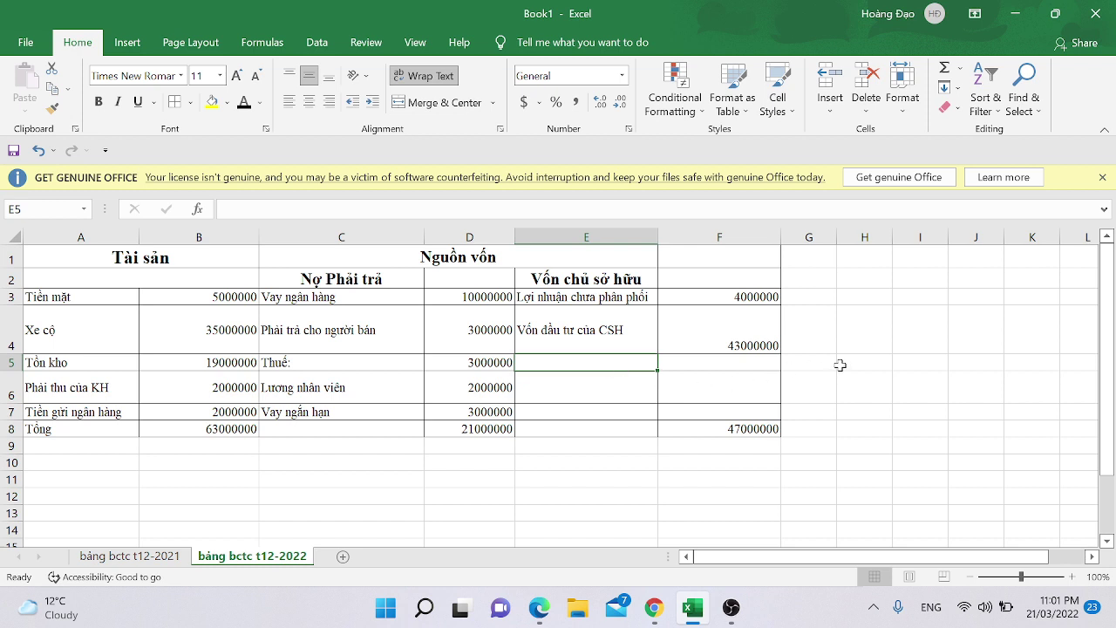
double_click(640, 332)
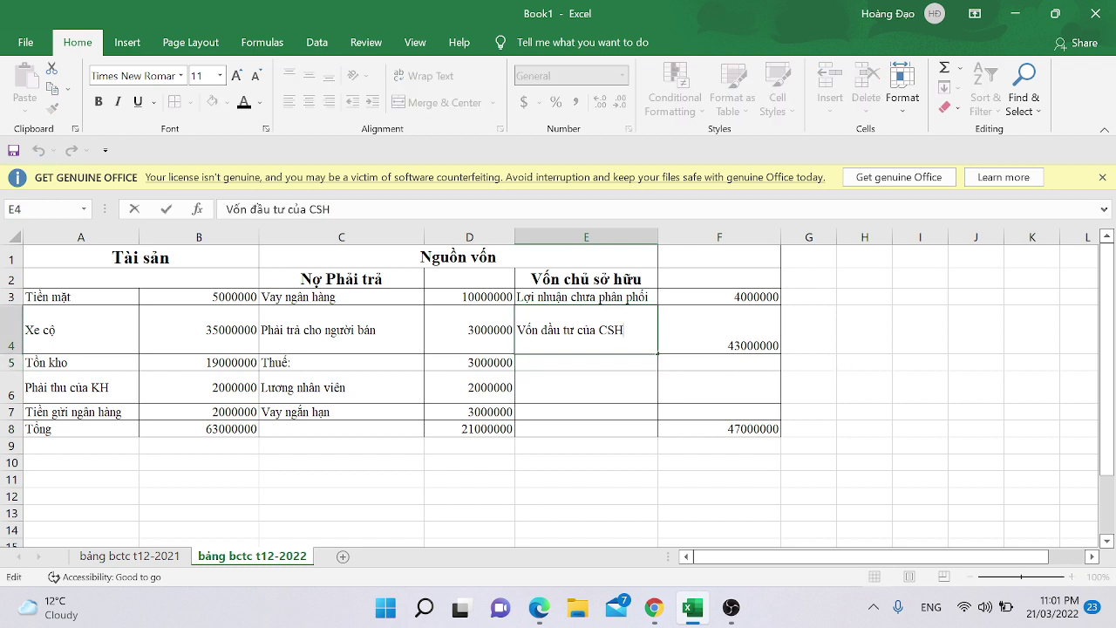
drag(677, 330, 680, 330)
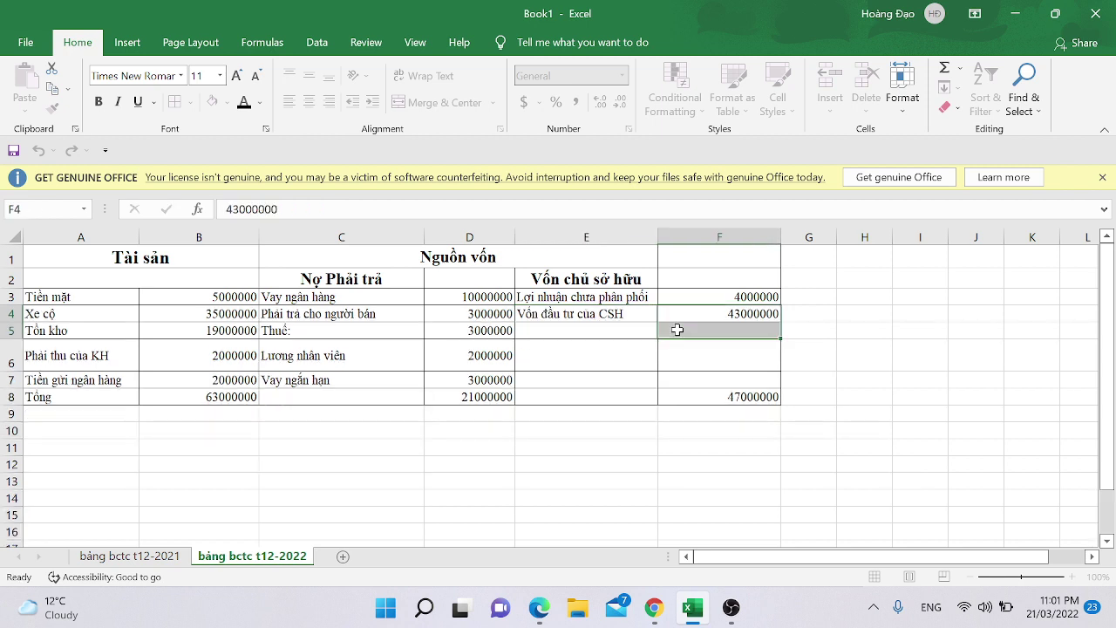
key(ctrl+z)
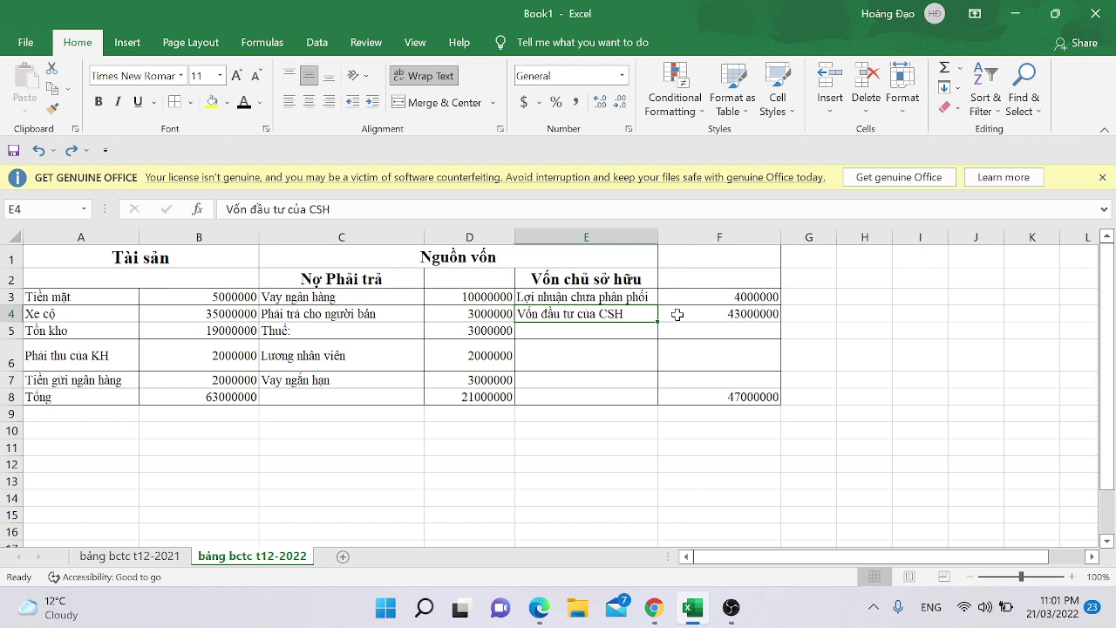
Step: Change the owner's capital (Vốn đầu tư của CSH) in F4 to =43000000+5000000, checking the amount in the exercise PDF
click(677, 314)
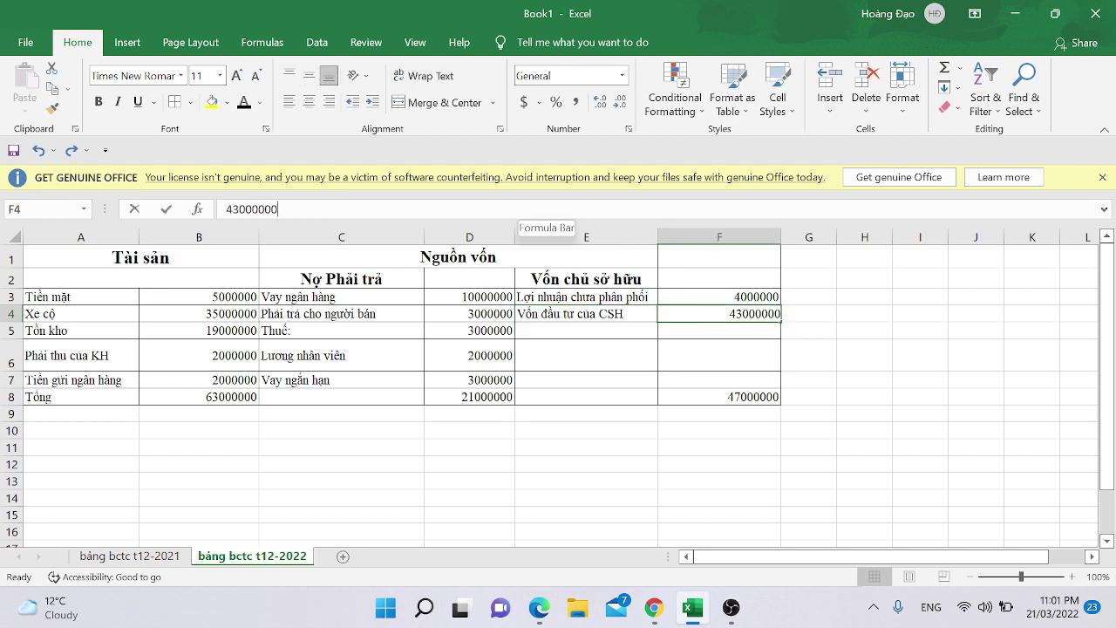
click(527, 213)
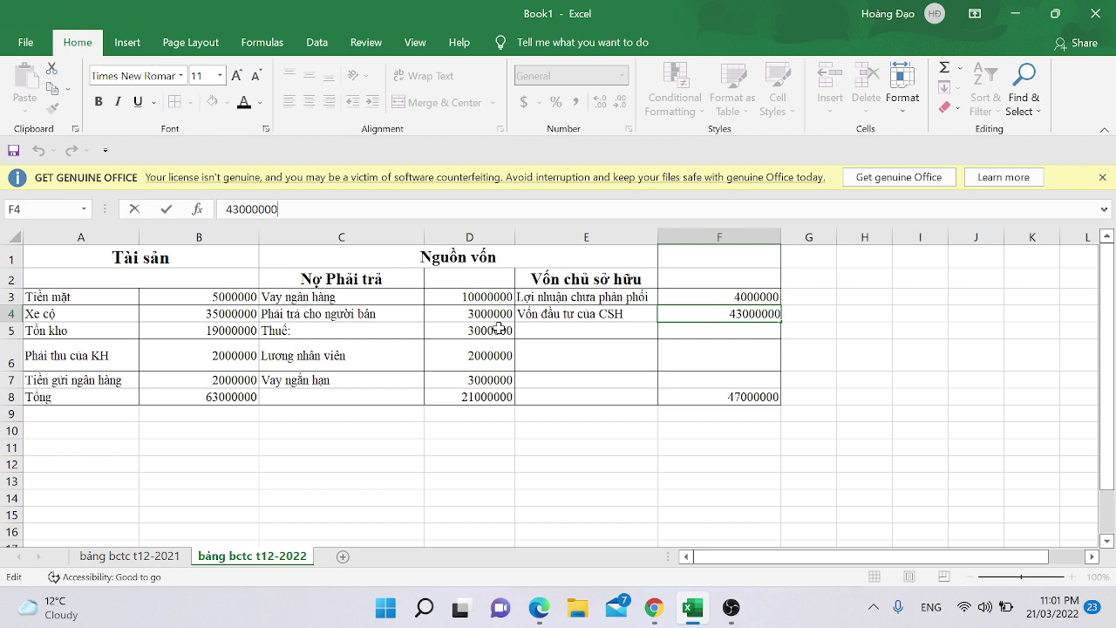
key(Home)
text(=)
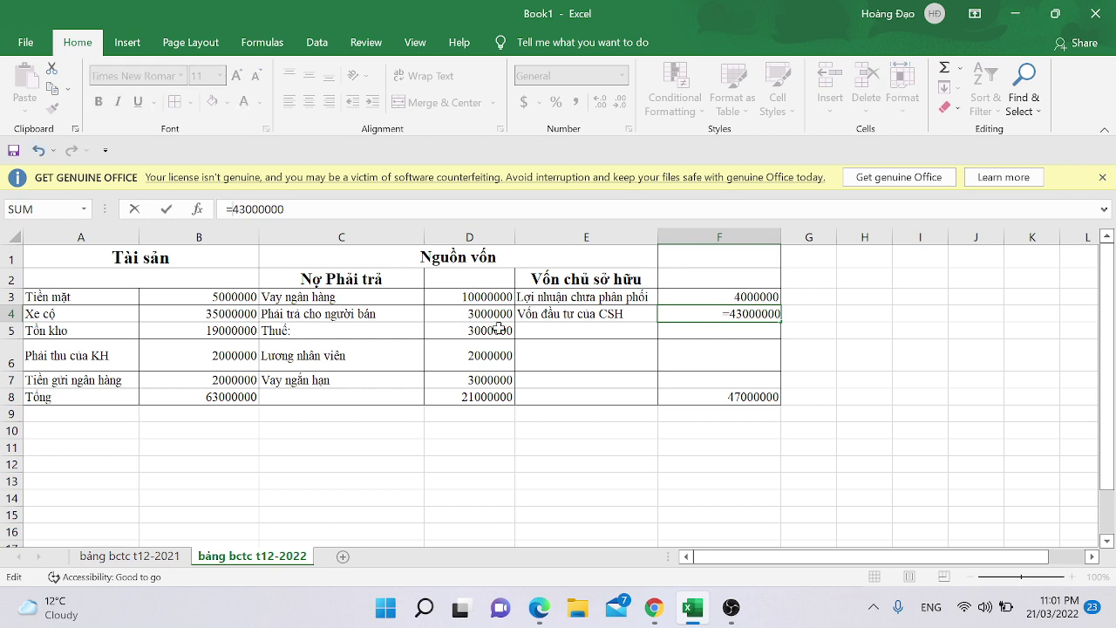
key(End)
text(+)
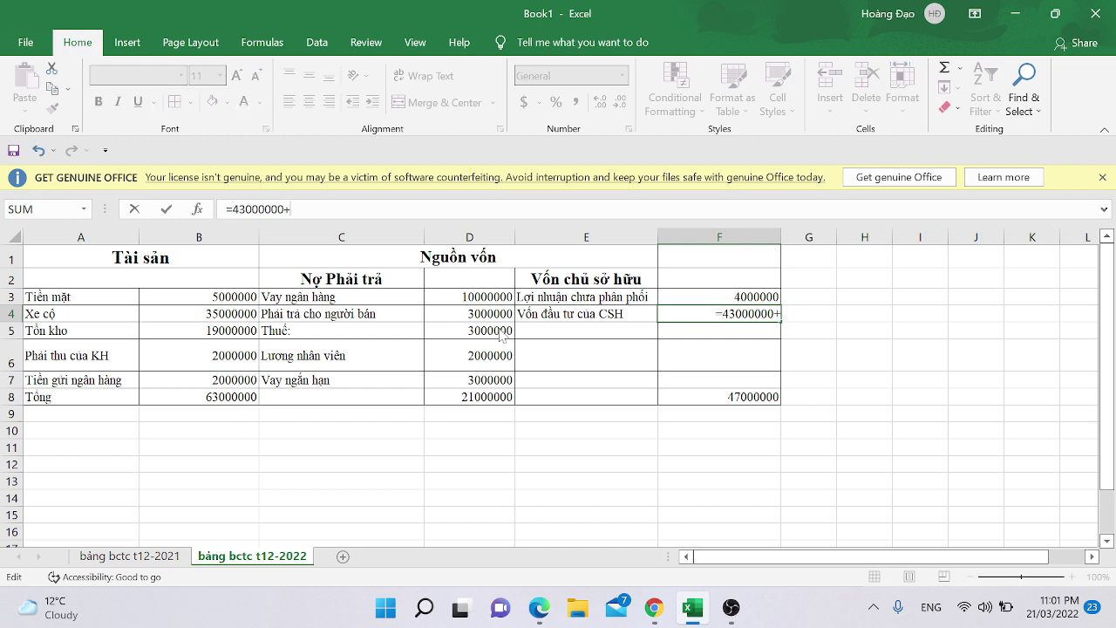
key(alt+Tab)
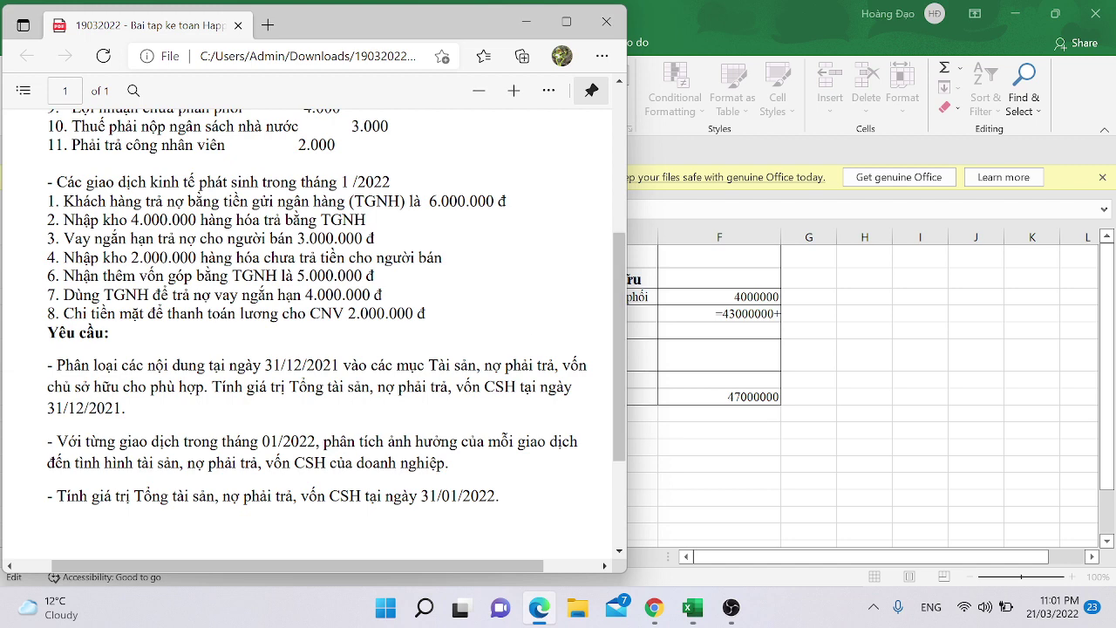
key(alt+Tab)
text(50)
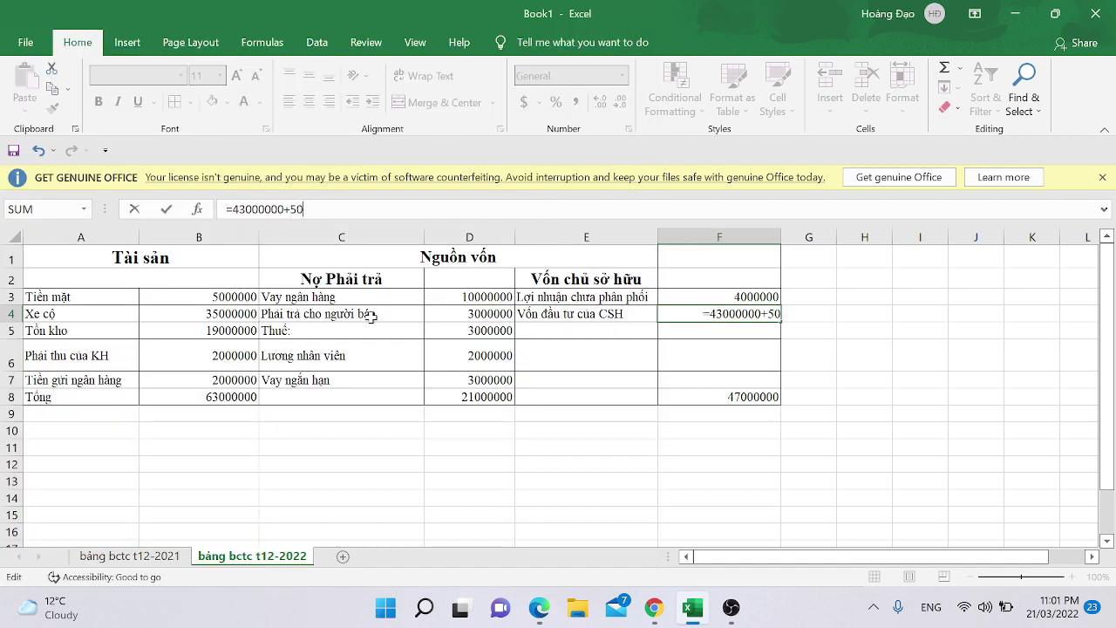
text(00000)
key(Return)
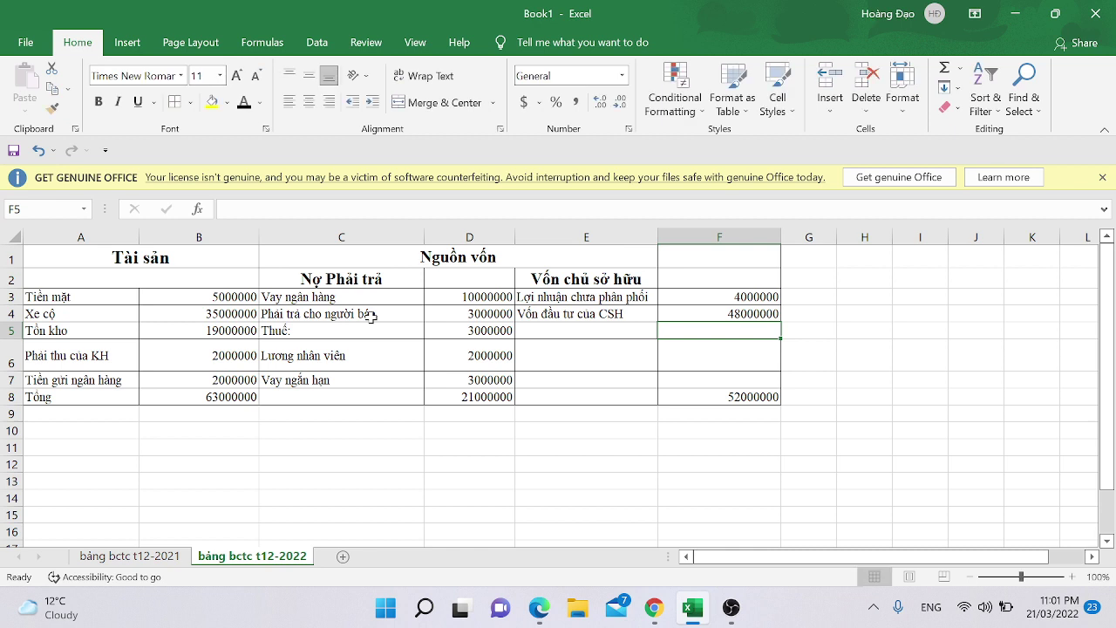
Step: Review the formulas behind the bank deposit in B7 and the owner's capital in F4
double_click(215, 381)
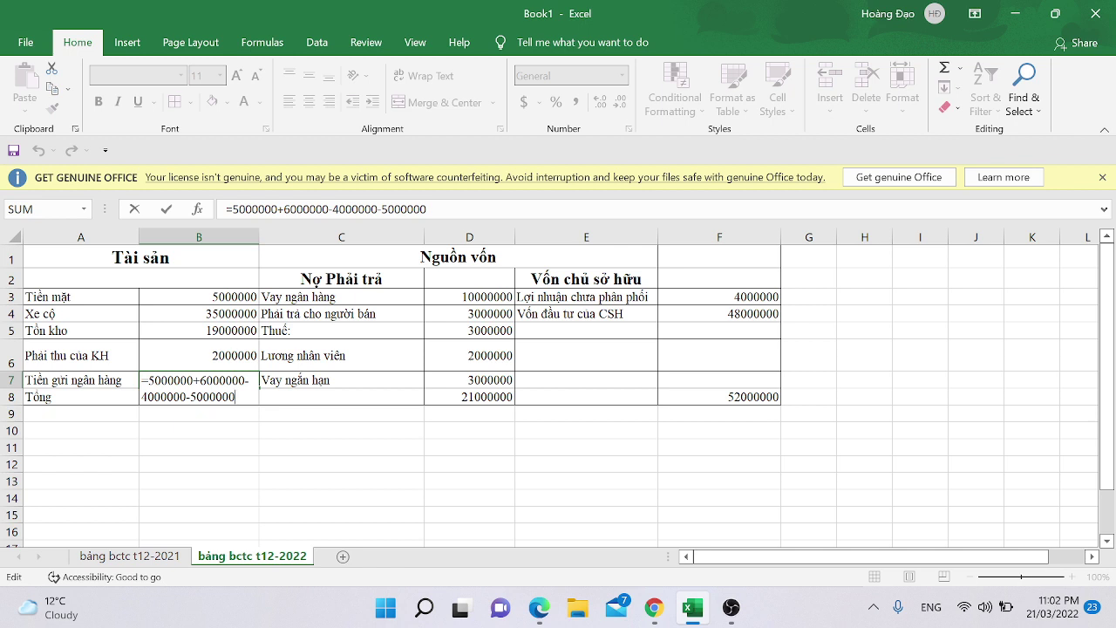
key(Tab)
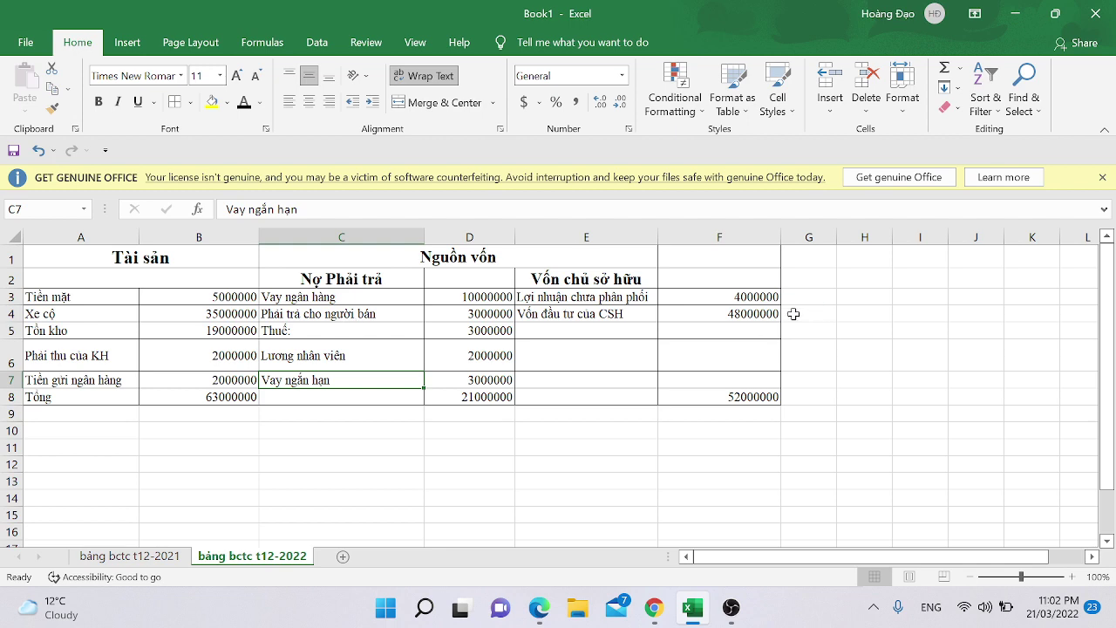
click(706, 314)
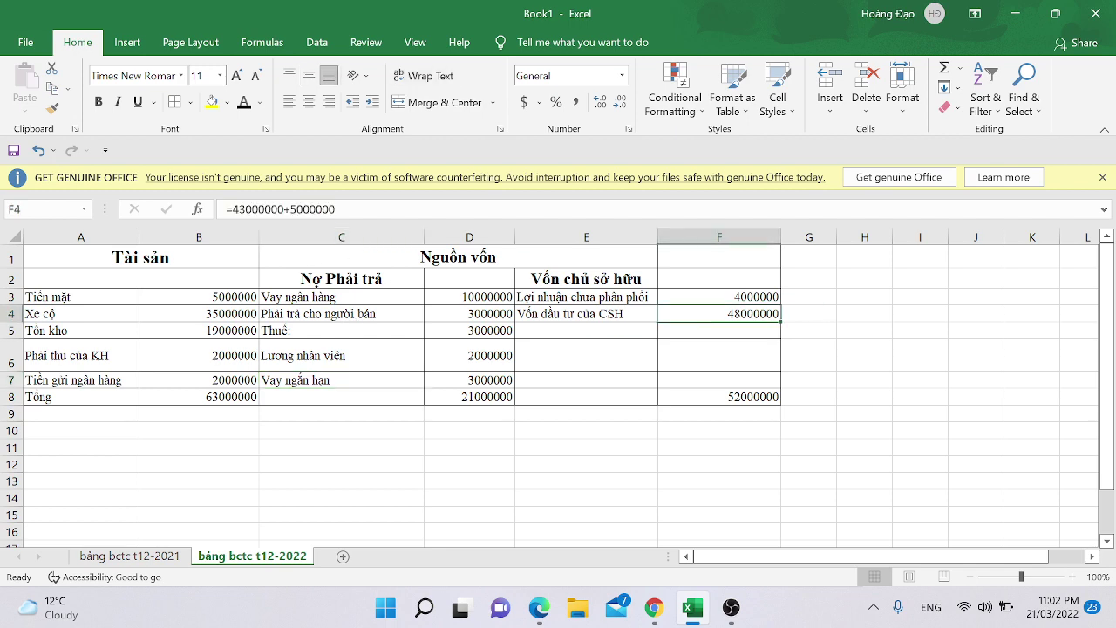
Step: Try subtracting 4000000 from the bank deposit formula in B7 after reading transaction 7 in the exercise PDF, and undo the entry
key(alt+Tab)
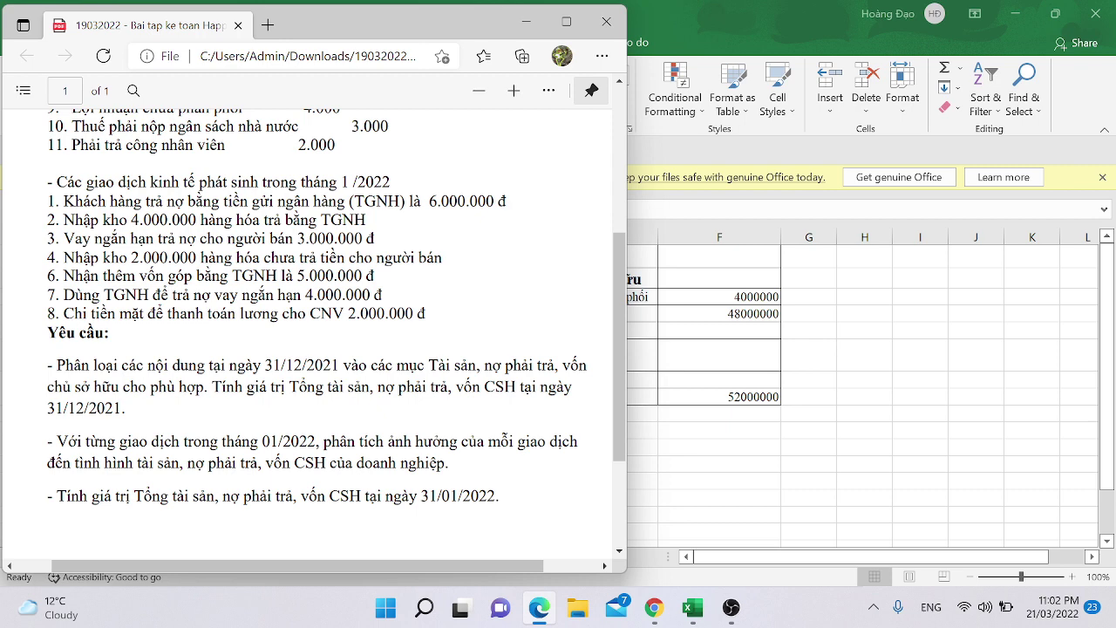
click(719, 313)
click(175, 381)
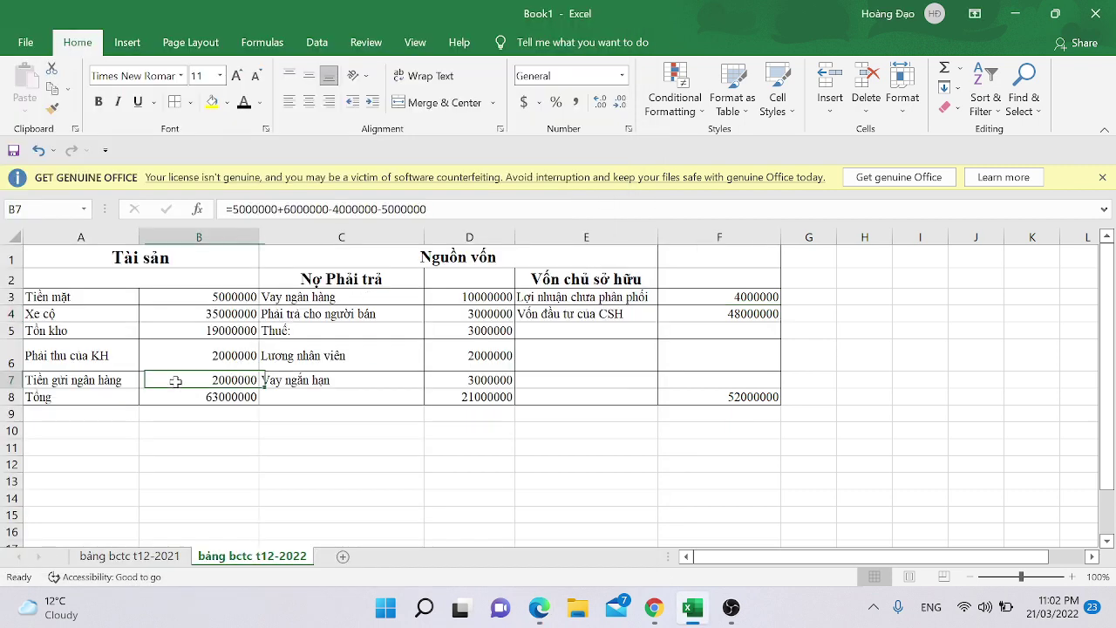
double_click(176, 381)
text(-)
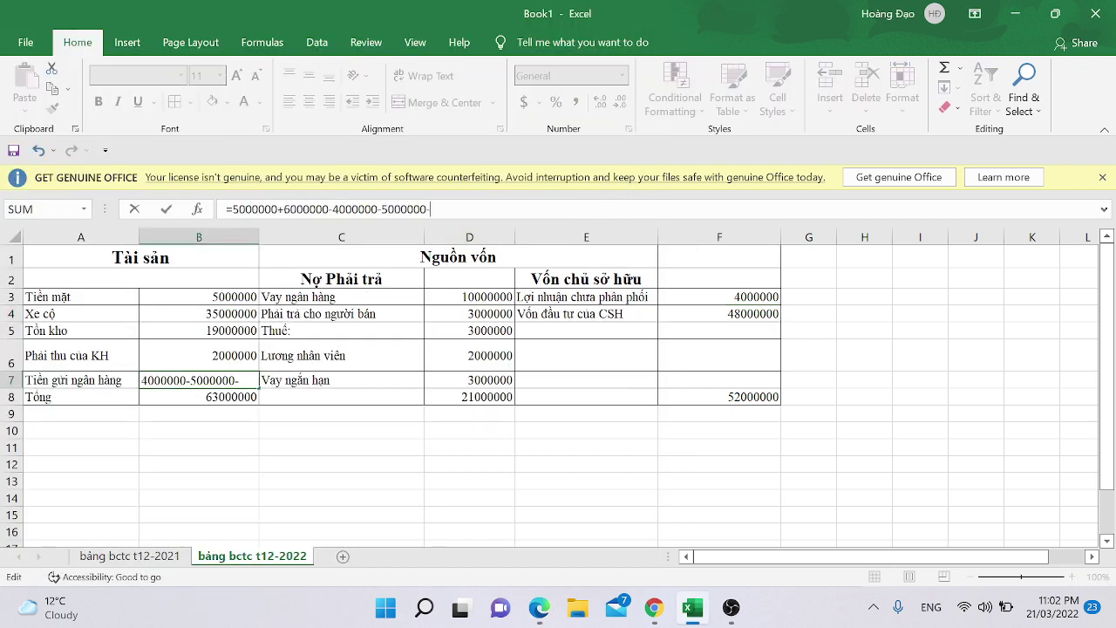
text(4000000)
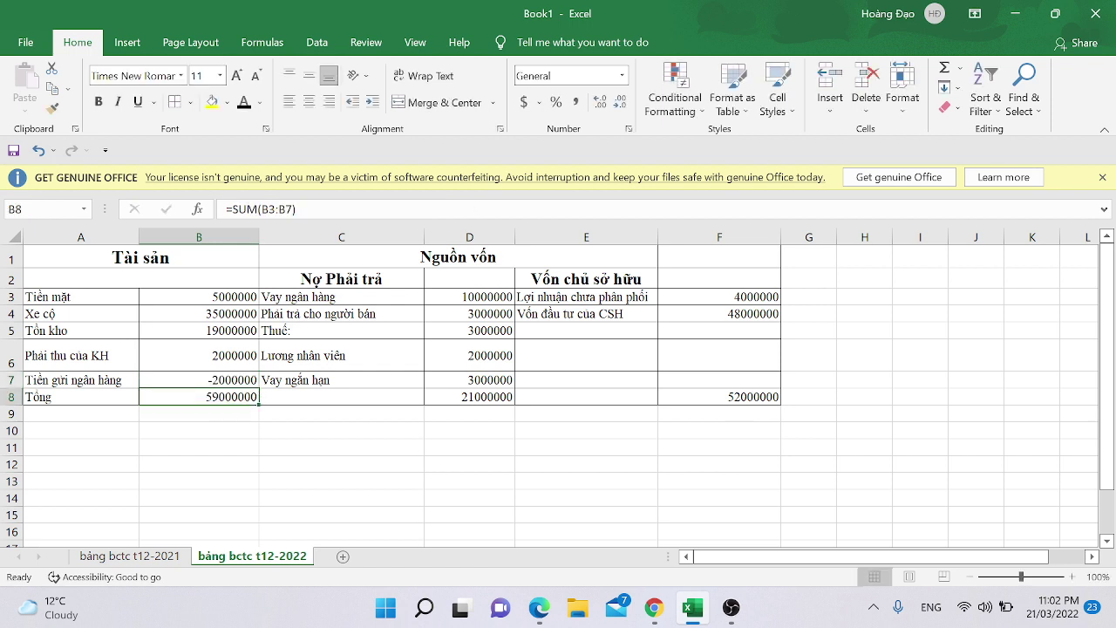
key(ctrl+z)
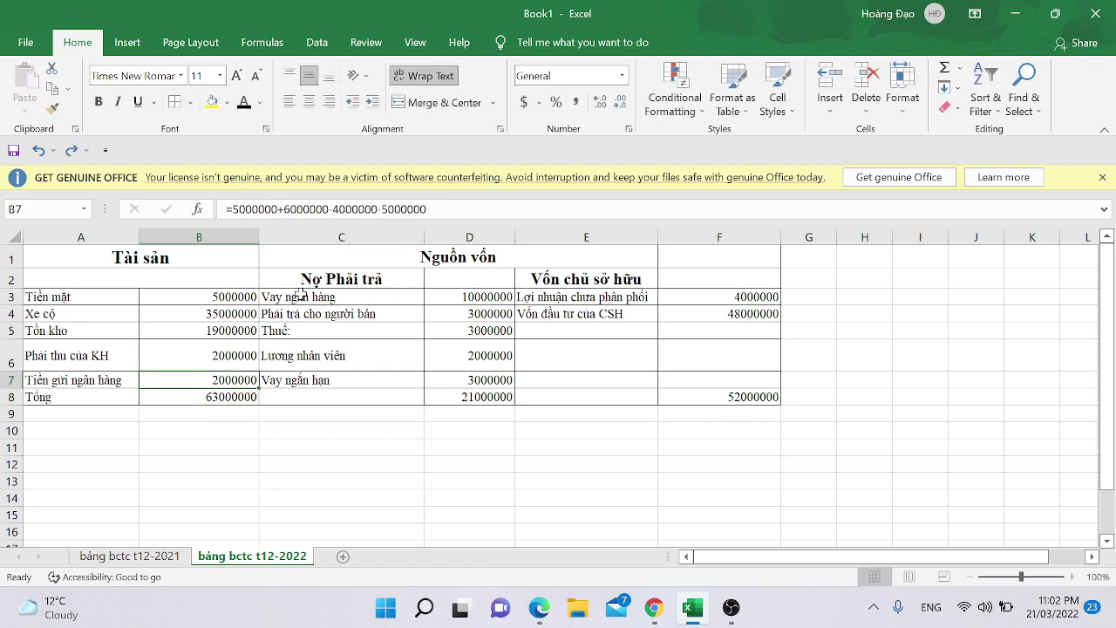
key(F2)
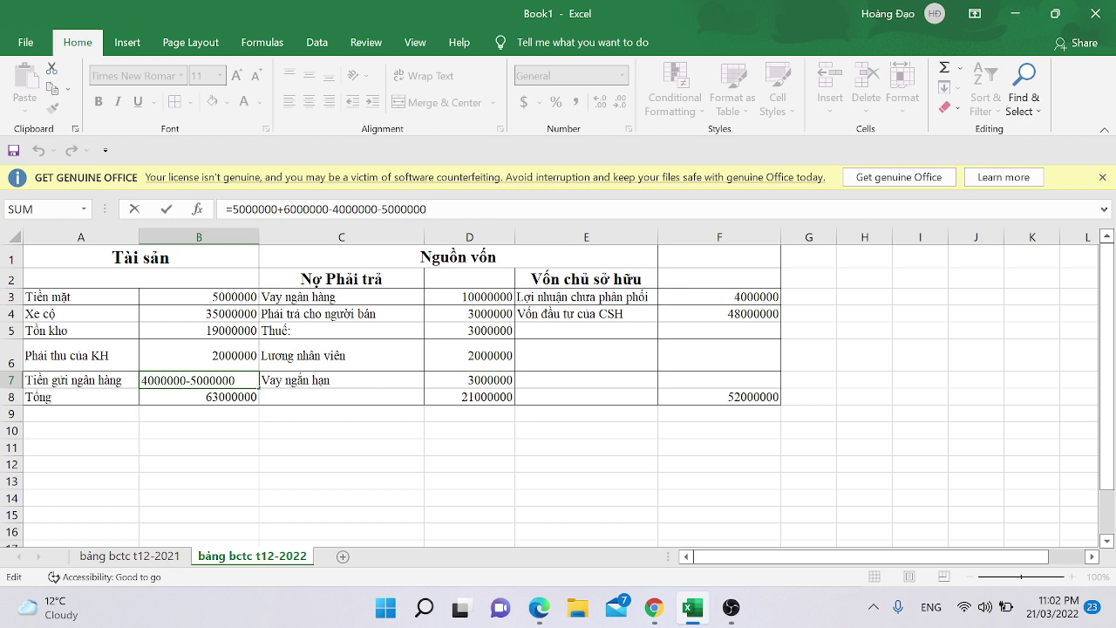
text(-)
key(alt+Tab)
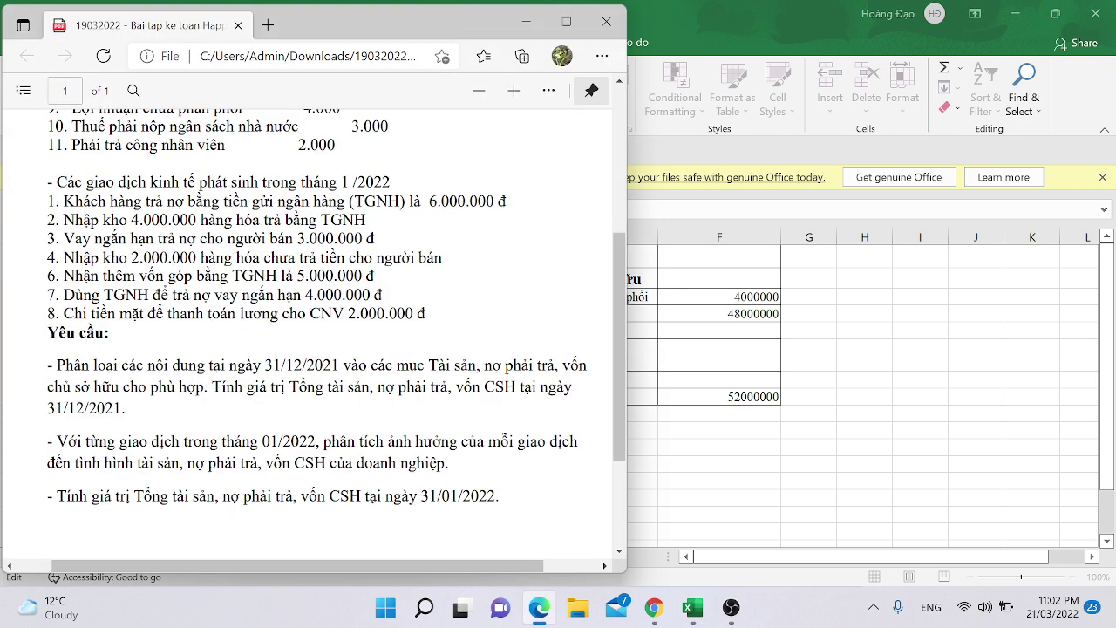
key(alt+Tab)
text(400)
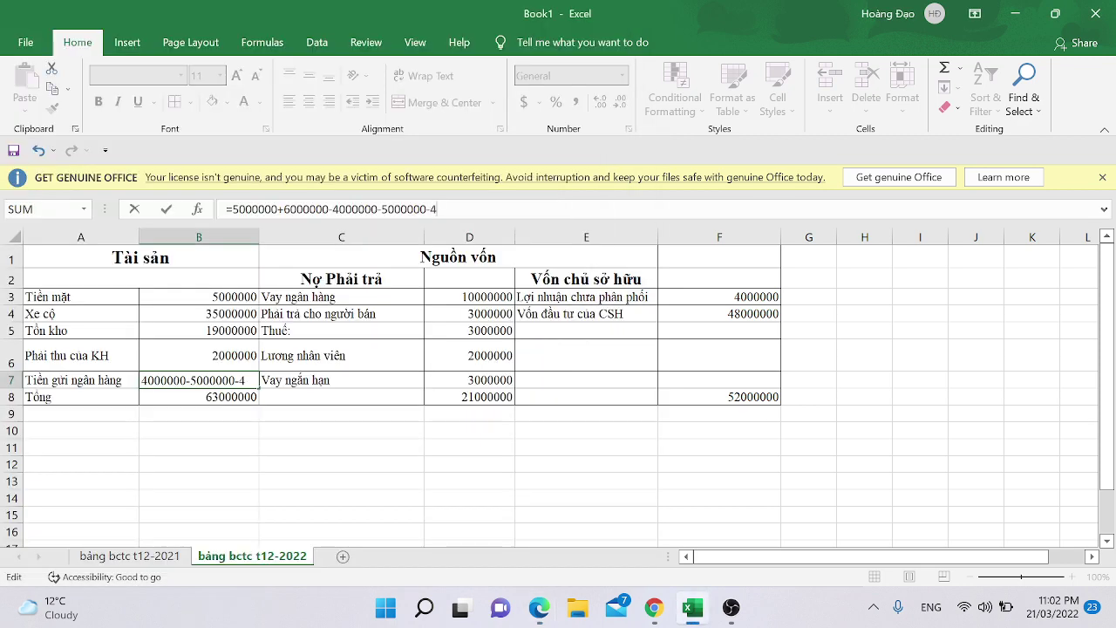
text(000)
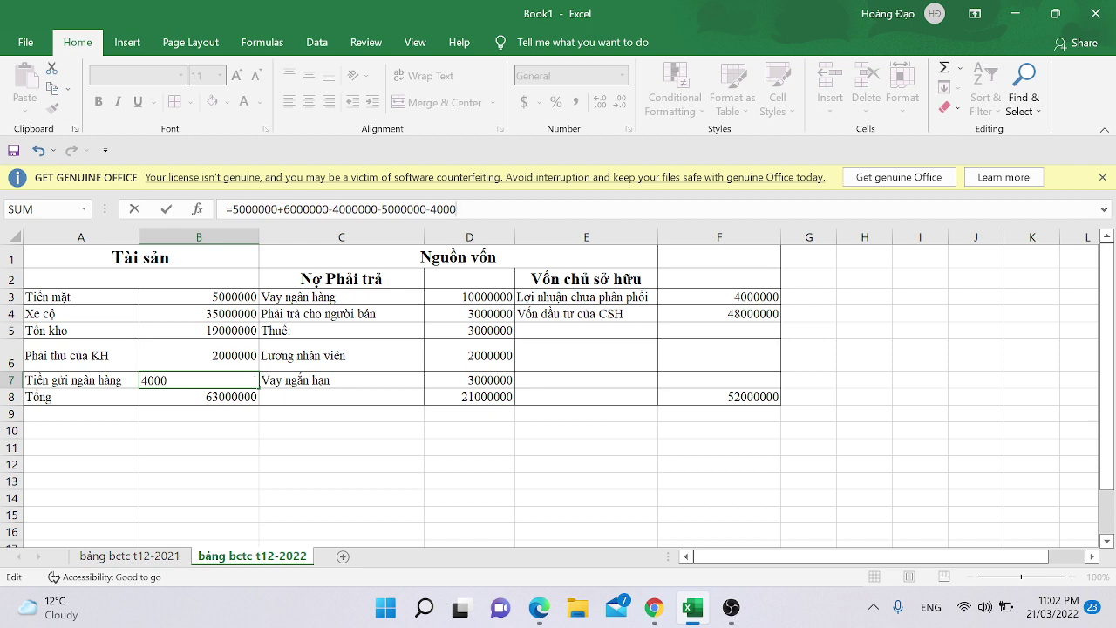
text(00)
key(Return)
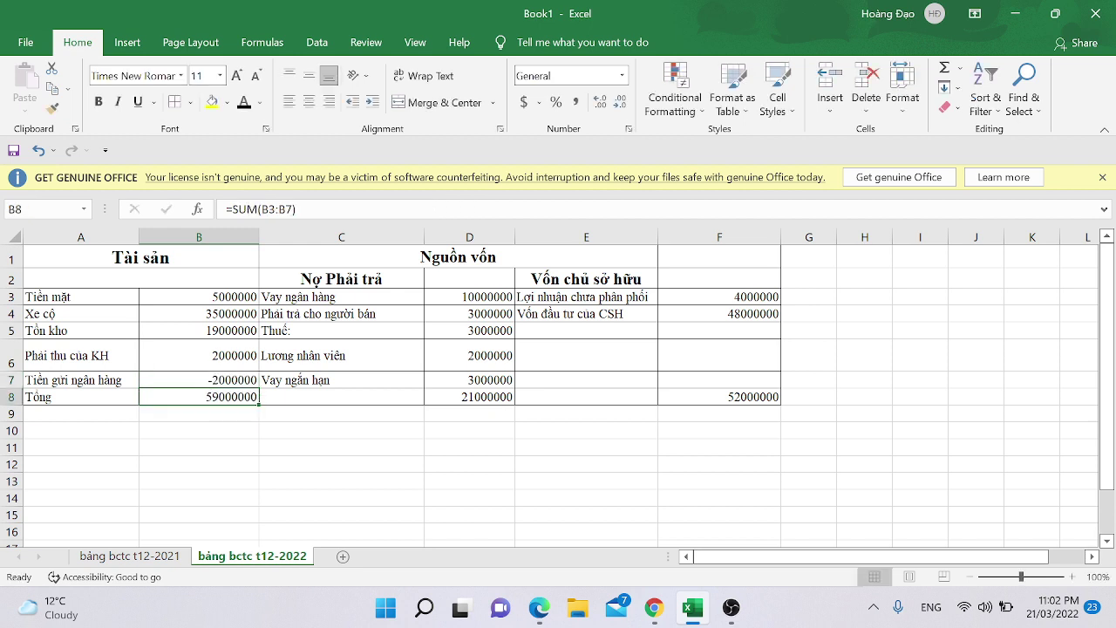
Step: Check the last subtracted amount in the B7 formula against transaction 7 in the exercise PDF
click(198, 379)
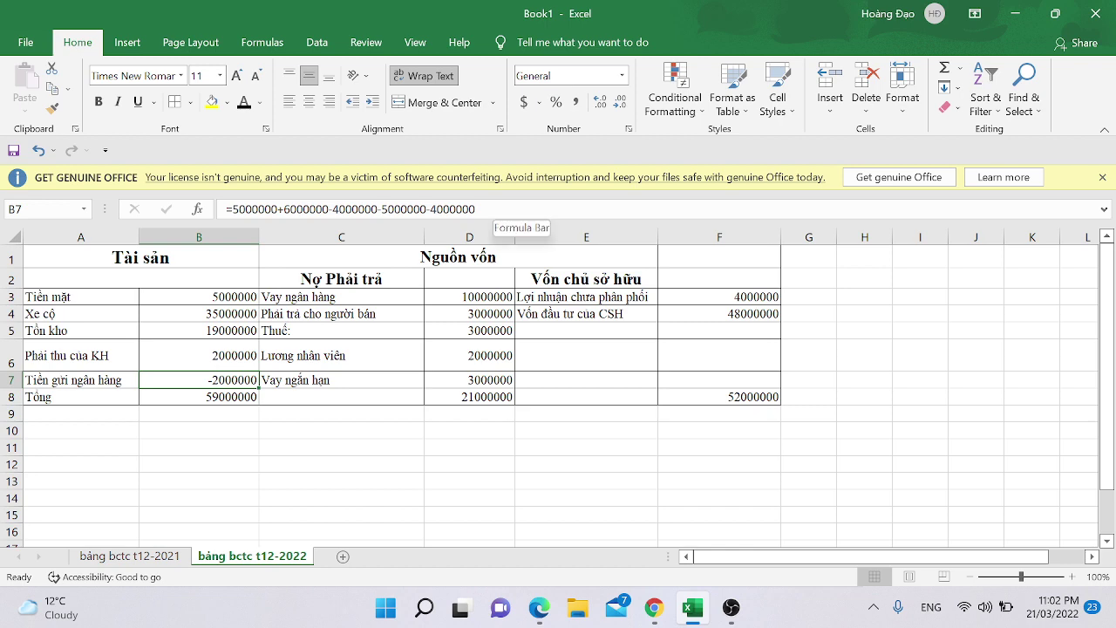
key(alt+Tab)
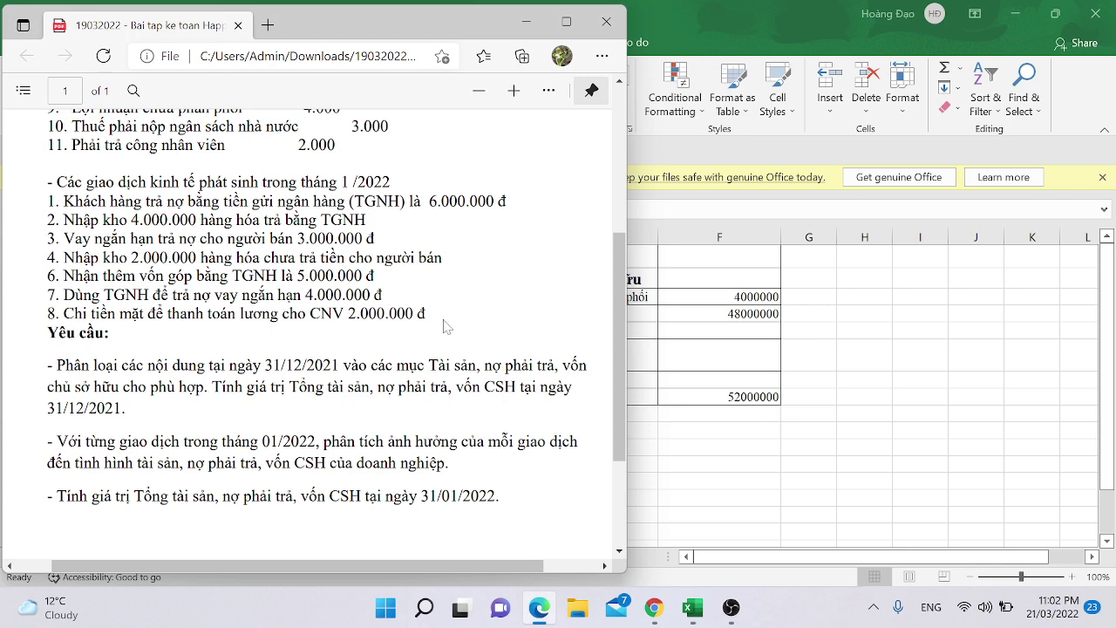
key(alt+Tab)
click(476, 209)
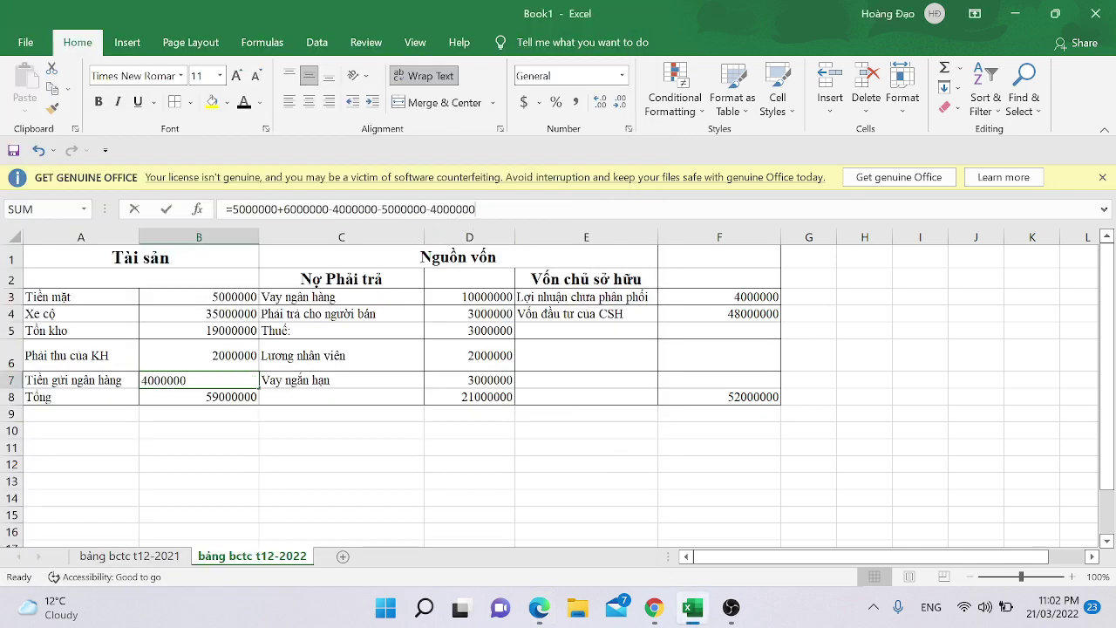
key(shift+Left)
key(shift+Left)
key(shift+Left)
key(shift+Left)
key(shift+Left)
key(shift+Left)
key(shift+Left)
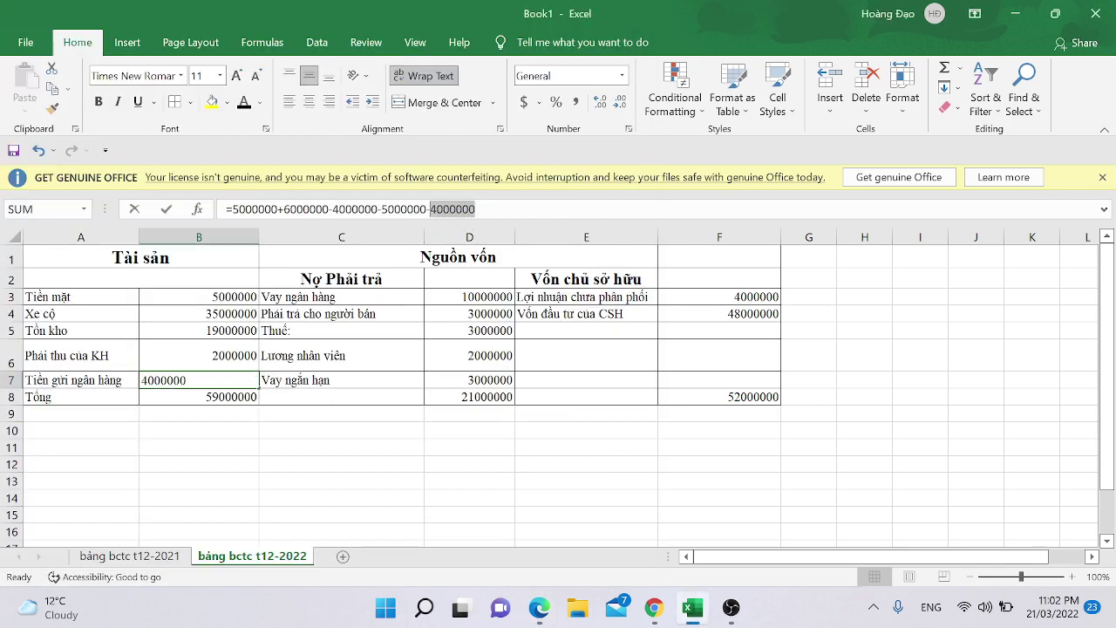
key(Right)
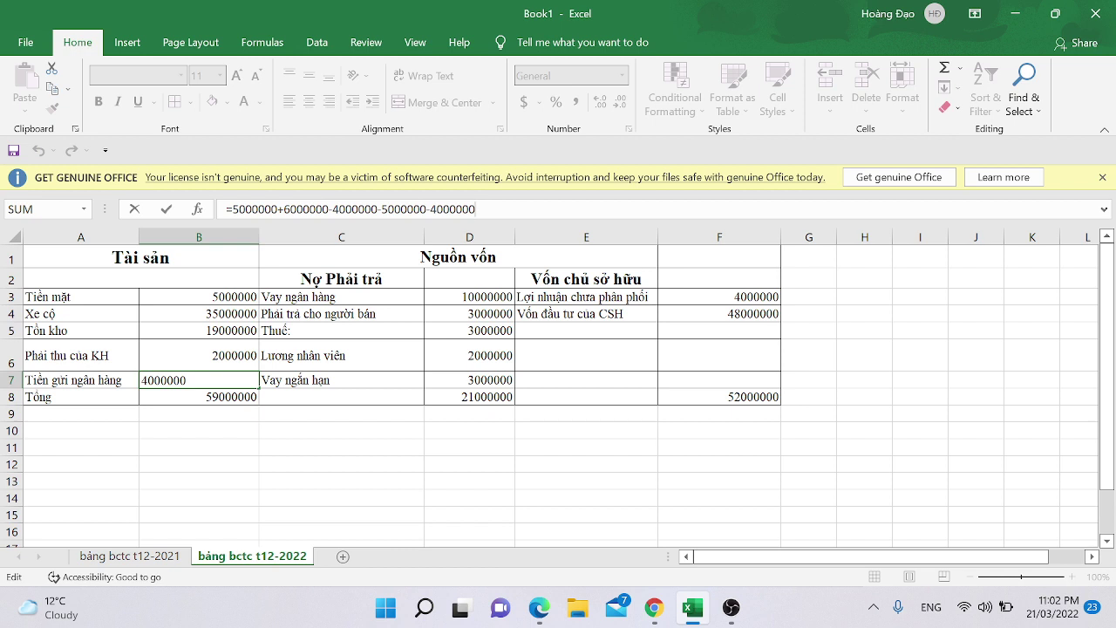
click(375, 327)
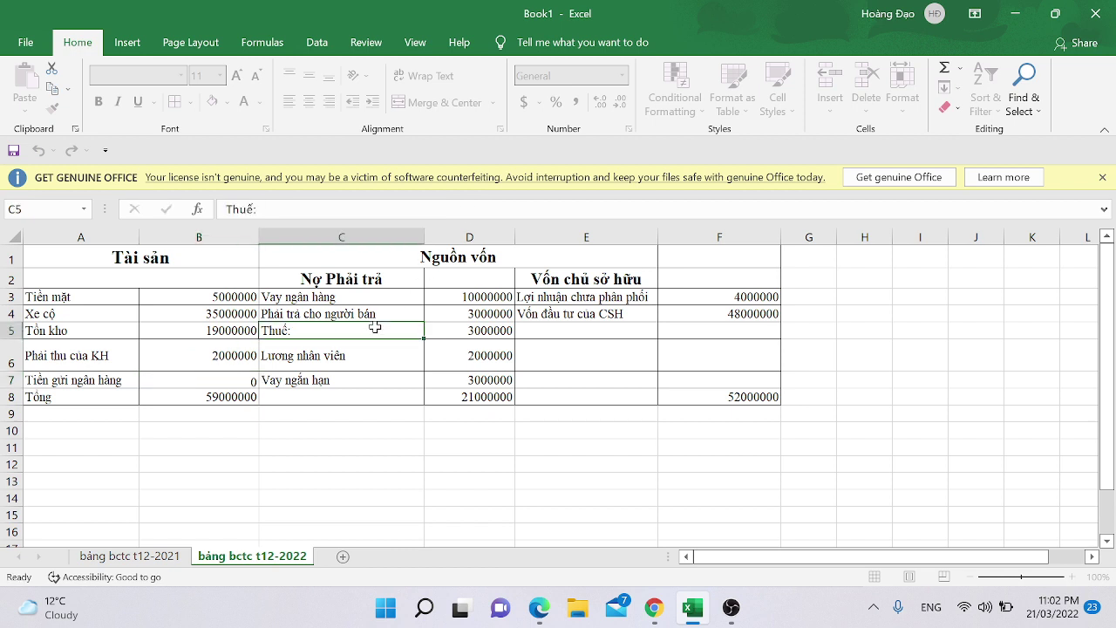
Step: Review the whole bank deposit formula in B7 and reread the January 2022 transactions in the exercise PDF
double_click(242, 380)
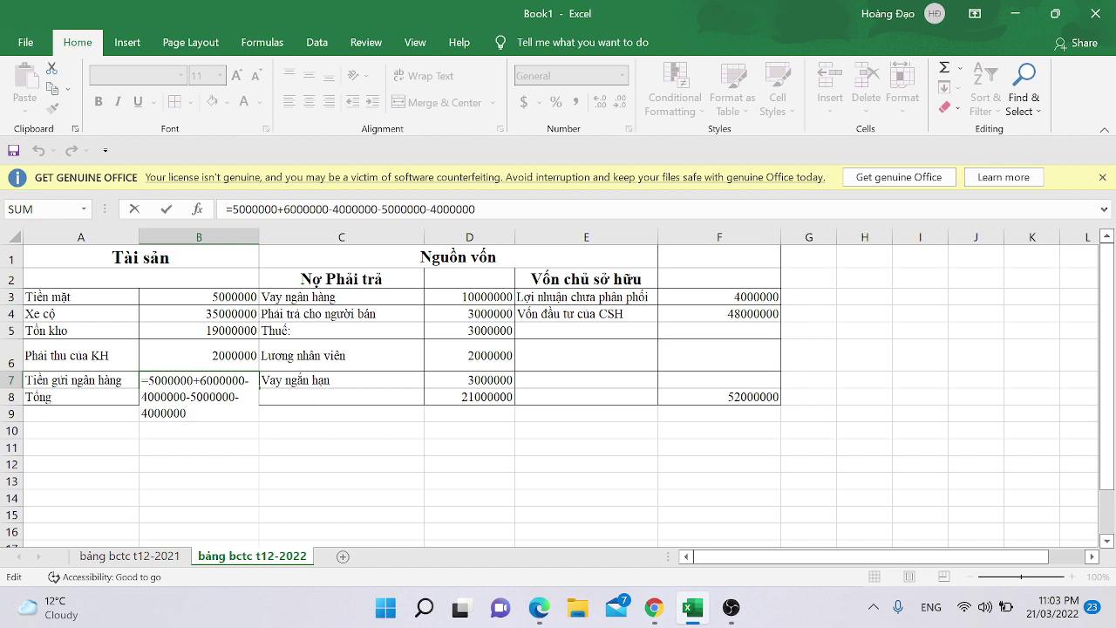
click(370, 330)
key(alt+Tab)
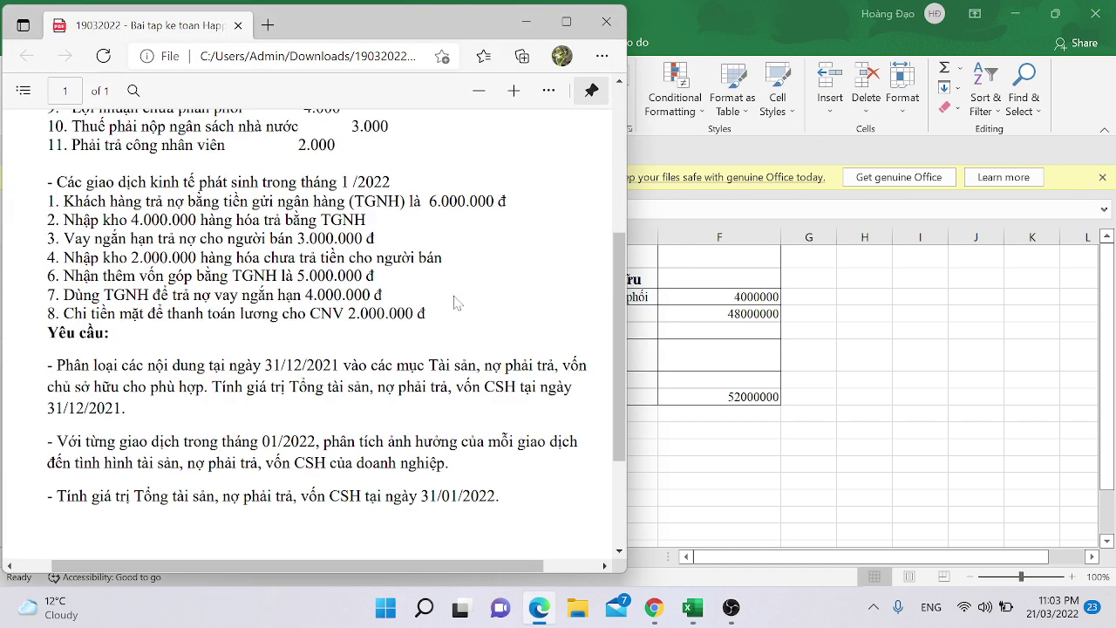
key(alt+Tab)
key(alt+Tab)
key(alt+Tab)
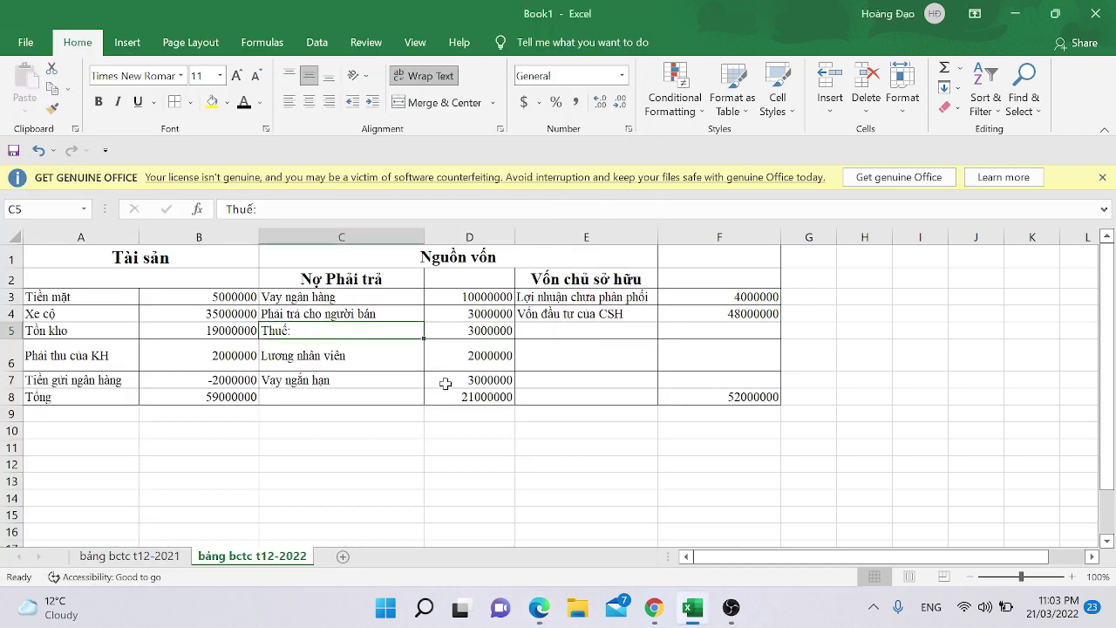
Step: Reread transaction 7 in the exercise PDF and replace the short-term loan (Vay ngắn hạn) value in D7 with -1000000
key(alt+Tab)
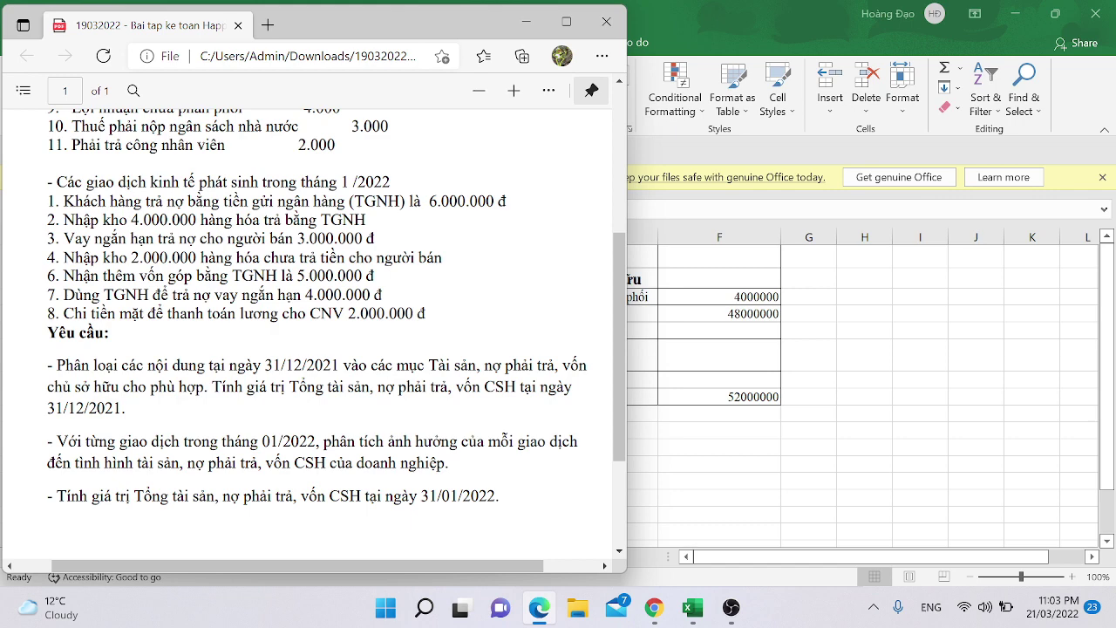
key(alt+Tab)
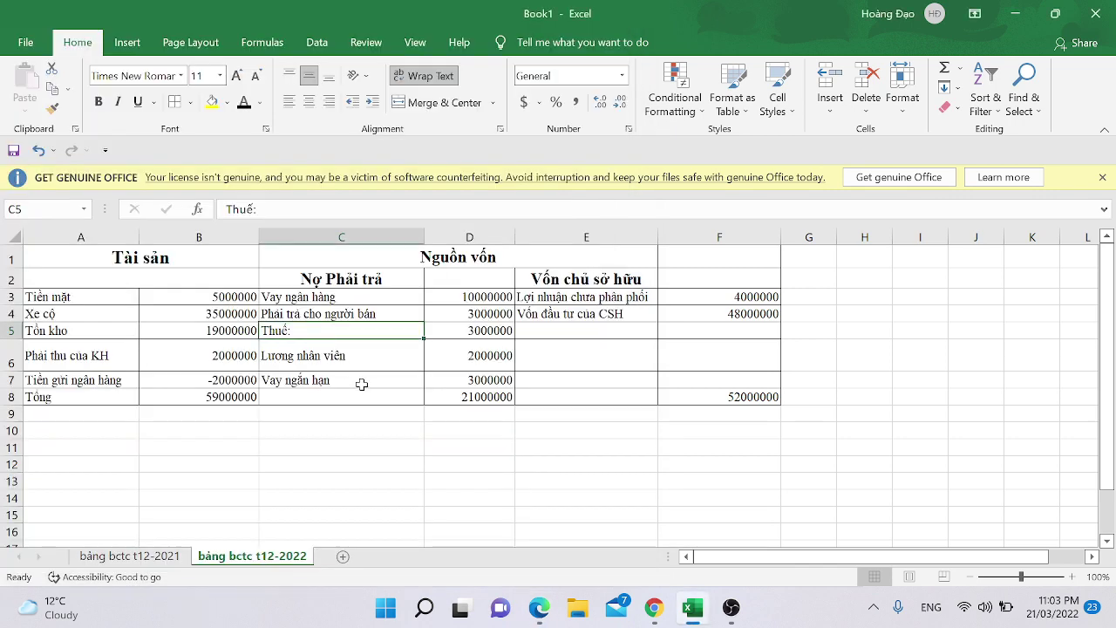
click(453, 378)
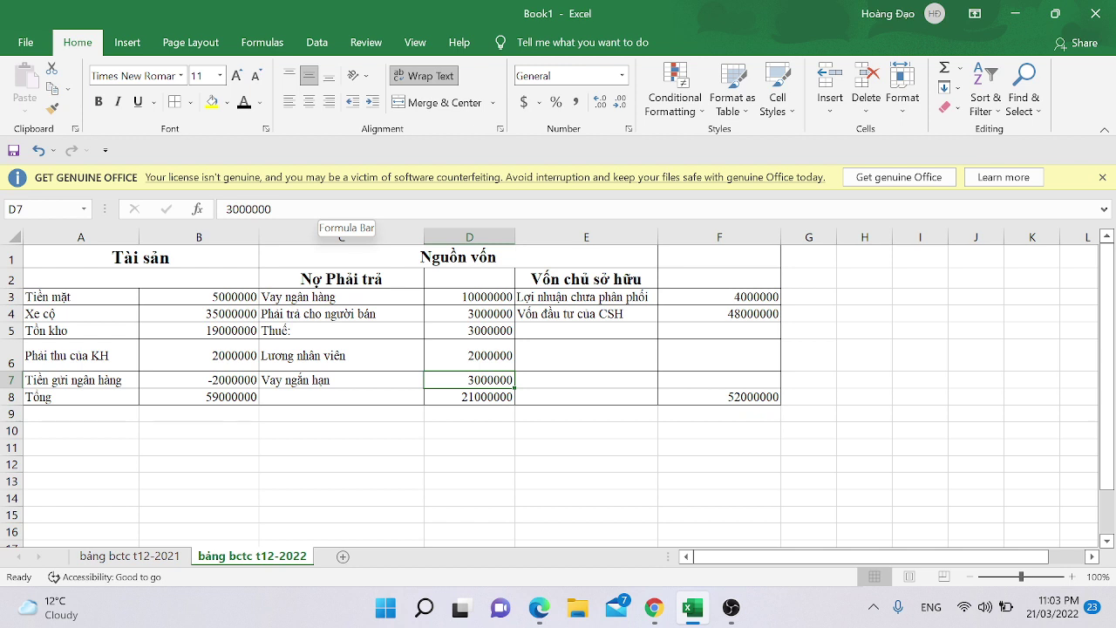
click(323, 209)
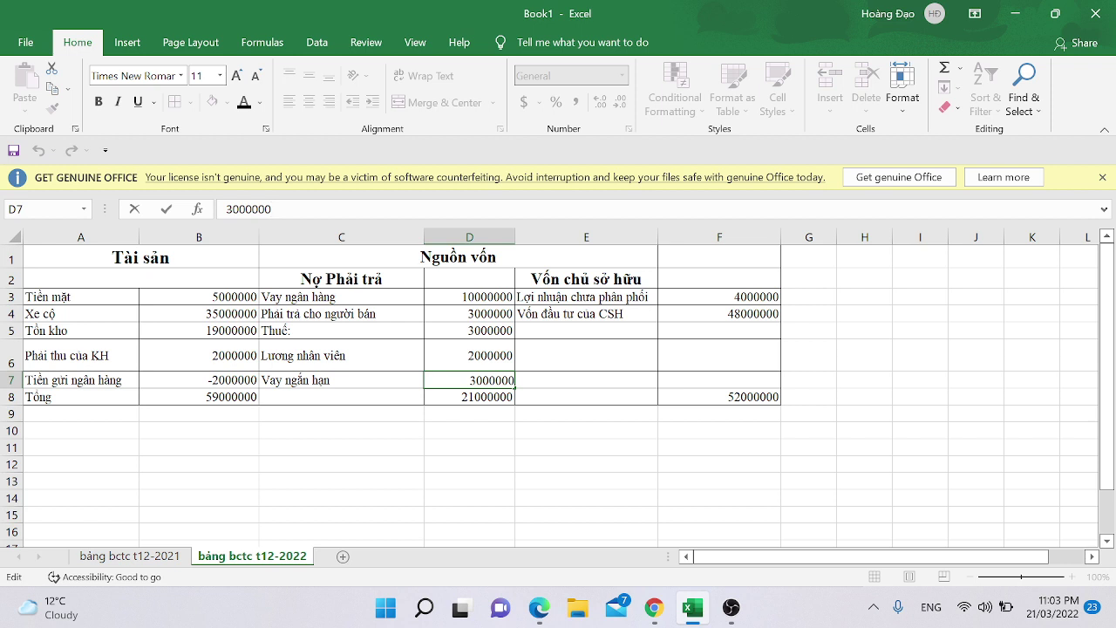
key(BackSpace)
key(BackSpace)
key(BackSpace)
key(BackSpace)
key(BackSpace)
key(BackSpace)
key(BackSpace)
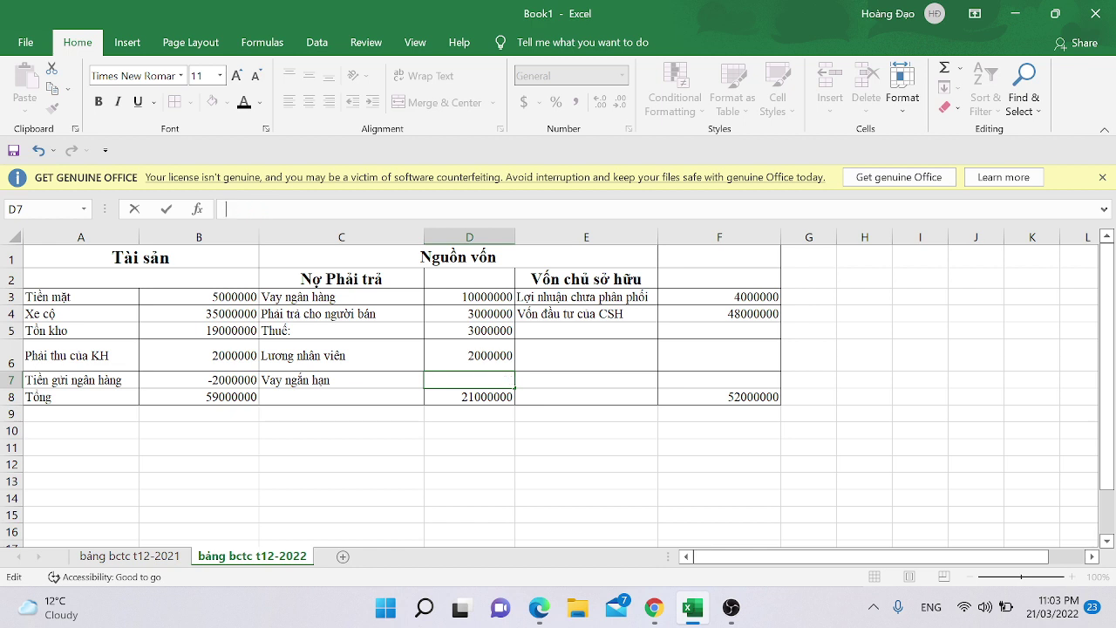
text(-1000)
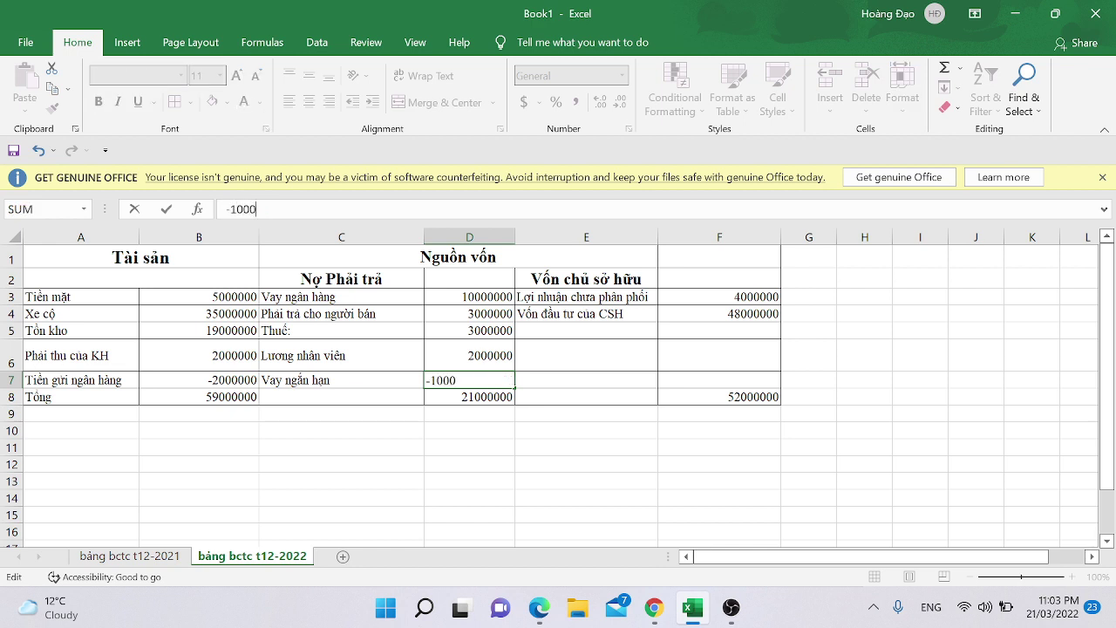
text(000)
key(Return)
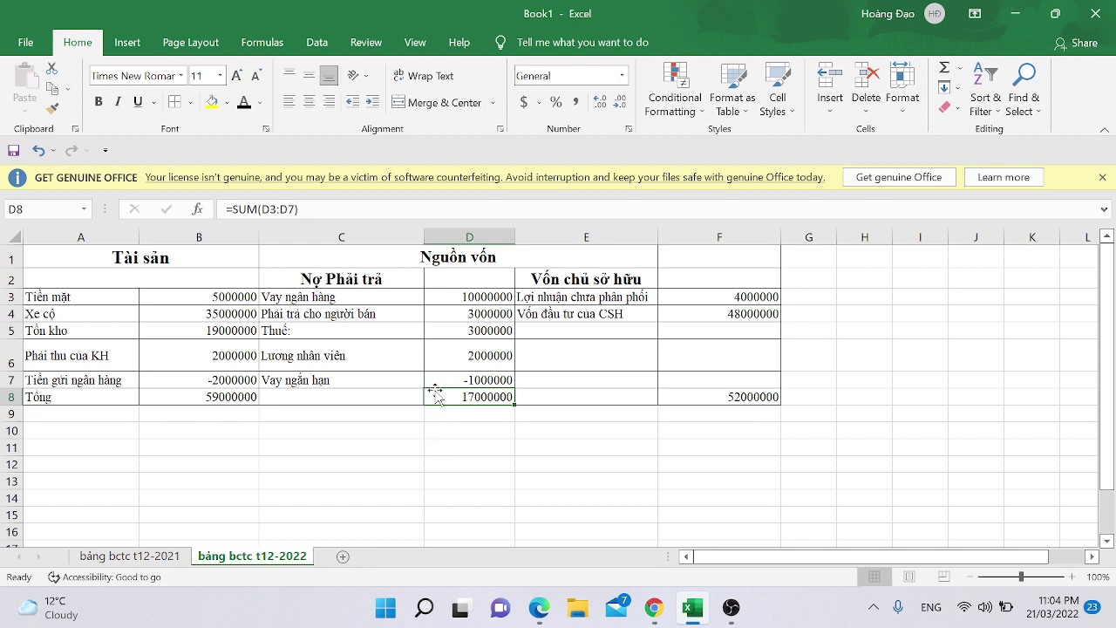
Step: Recheck the short-term loan (Vay ngắn hạn) value in D7 against the transactions in the exercise PDF
key(alt+Tab)
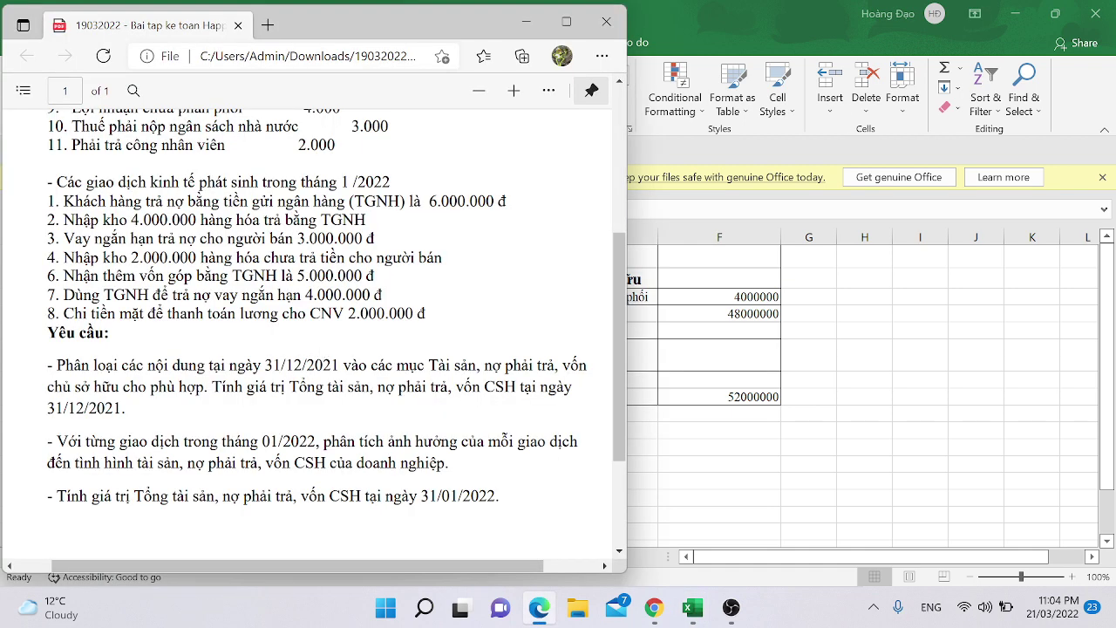
key(alt+Tab)
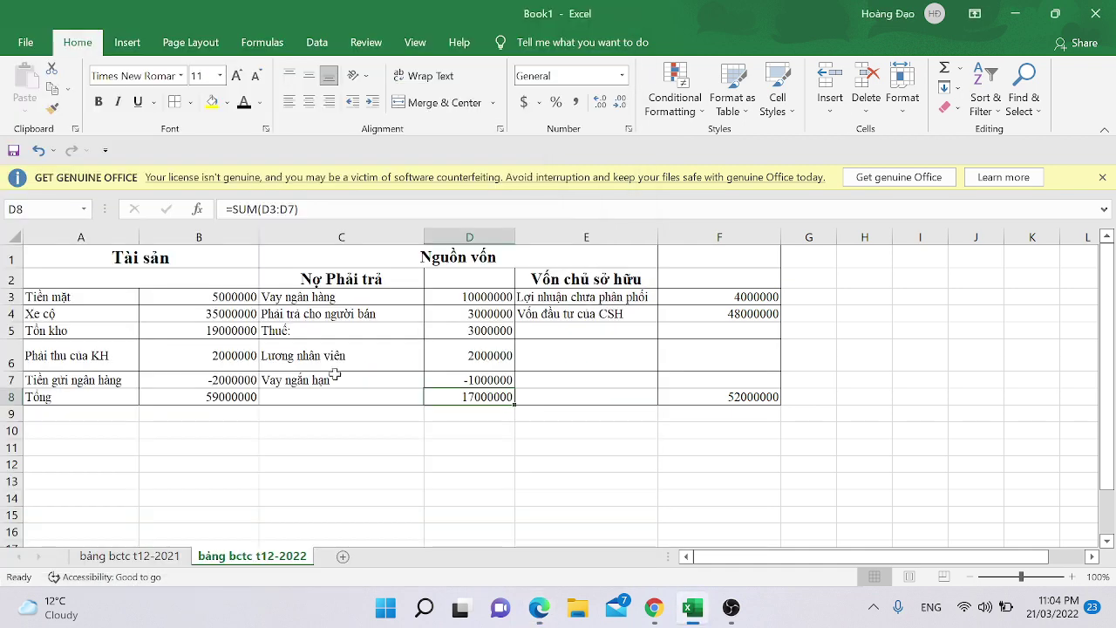
click(438, 385)
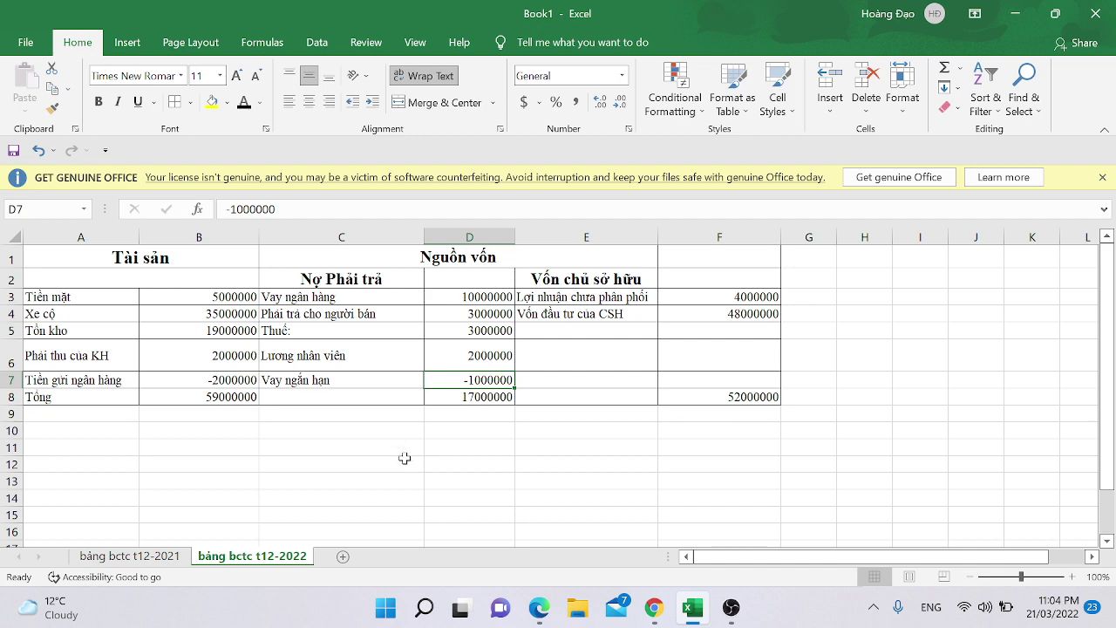
key(alt+Tab)
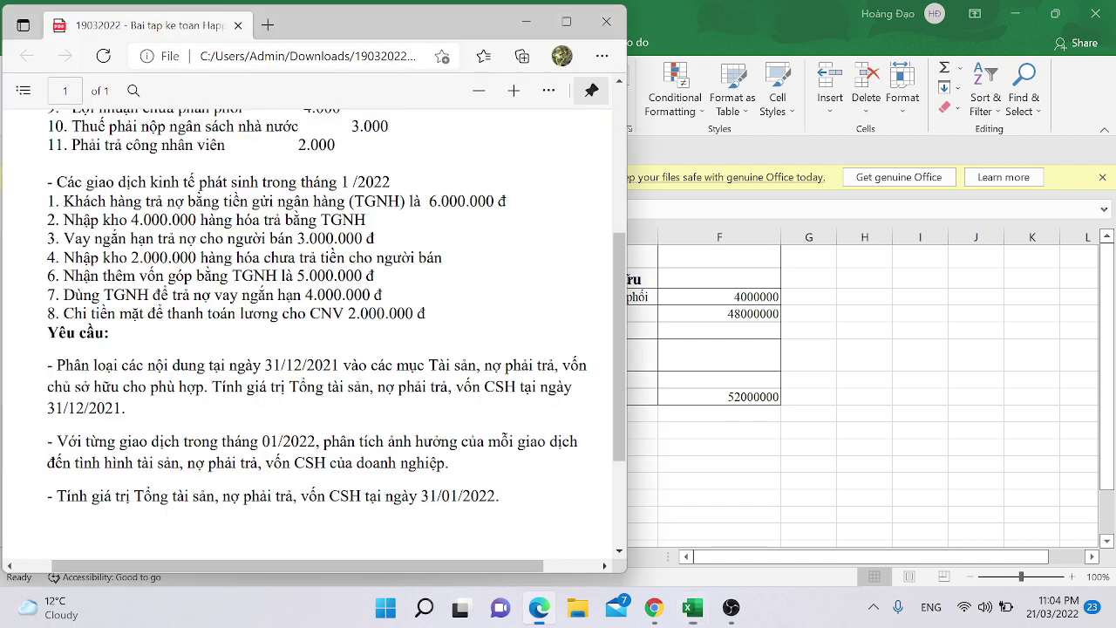
scroll(336, 307, down, 1)
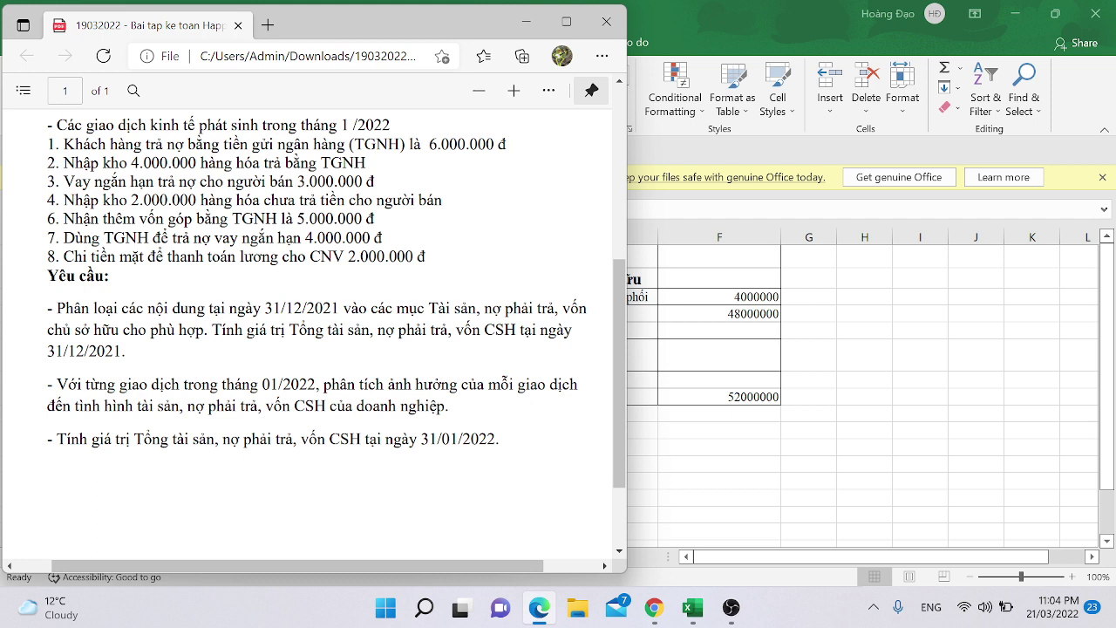
drag(63, 257, 144, 257)
key(alt+Tab)
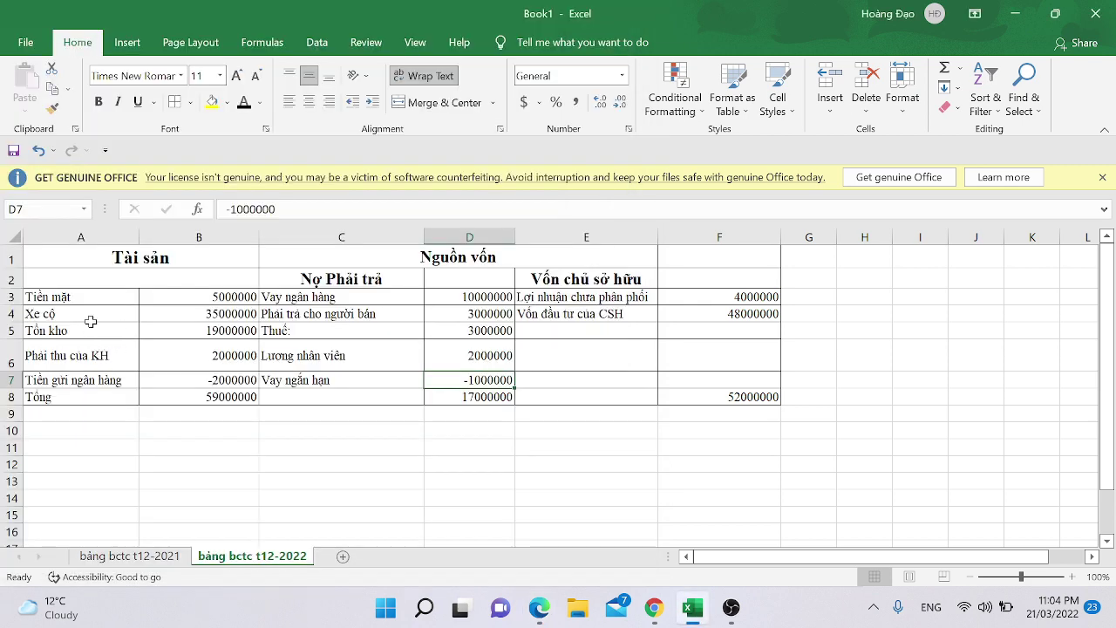
click(165, 296)
key(alt+Tab)
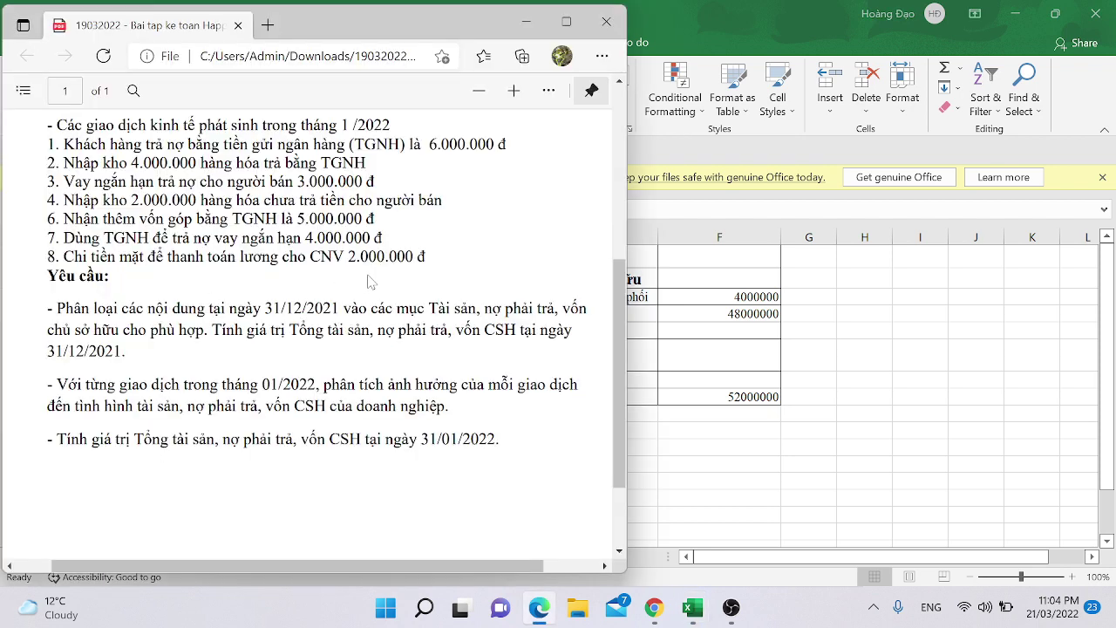
key(alt+Tab)
double_click(228, 297)
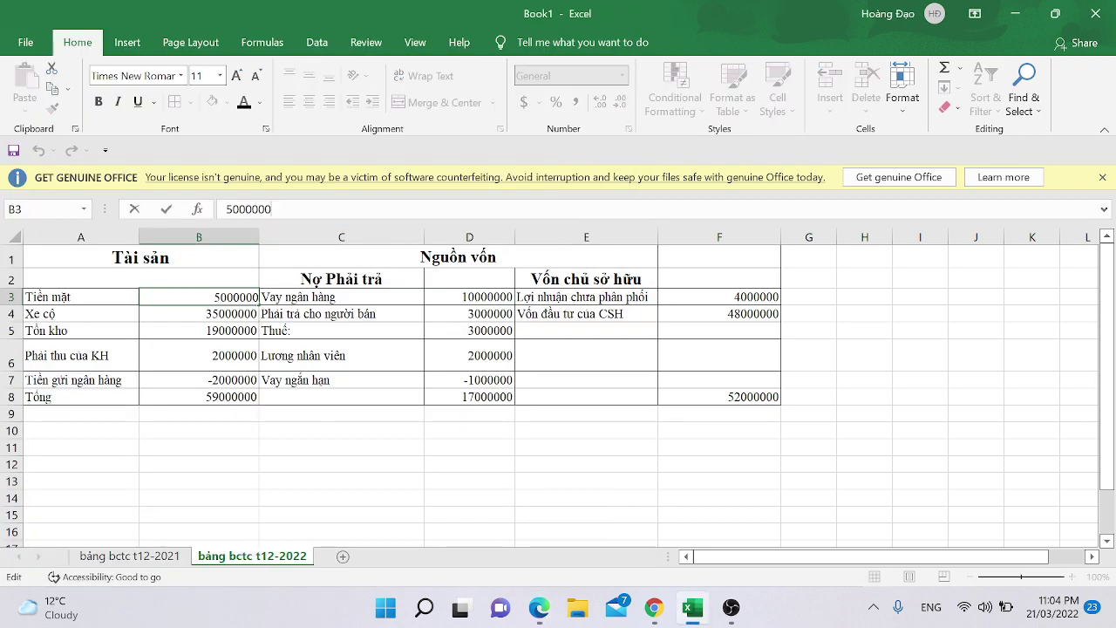
key(Home)
text(=)
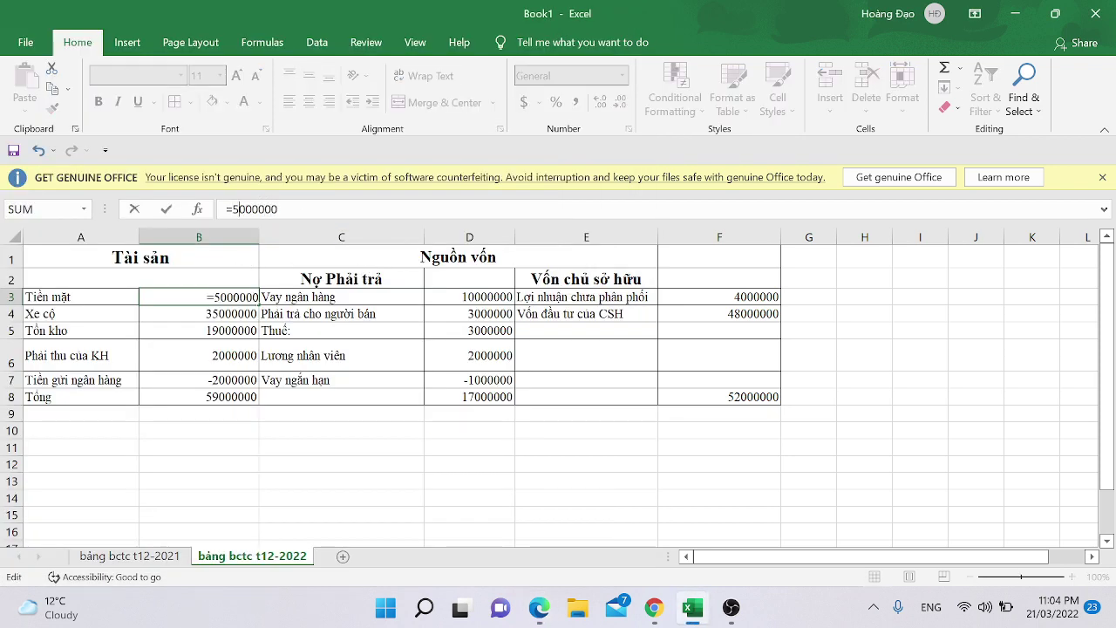
key(End)
text(-2)
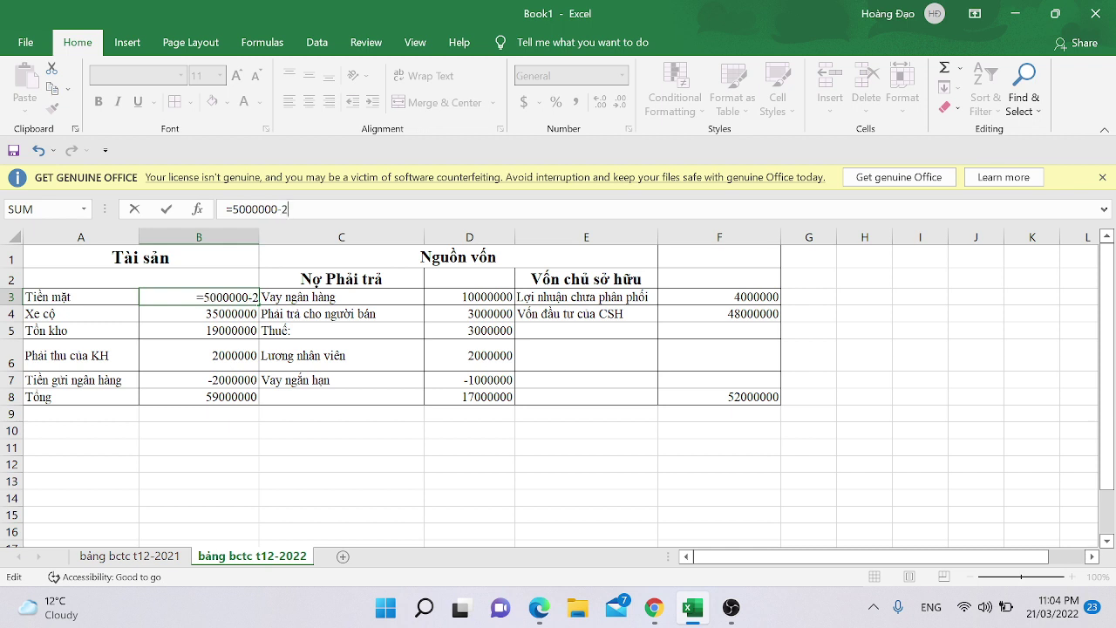
text(000000)
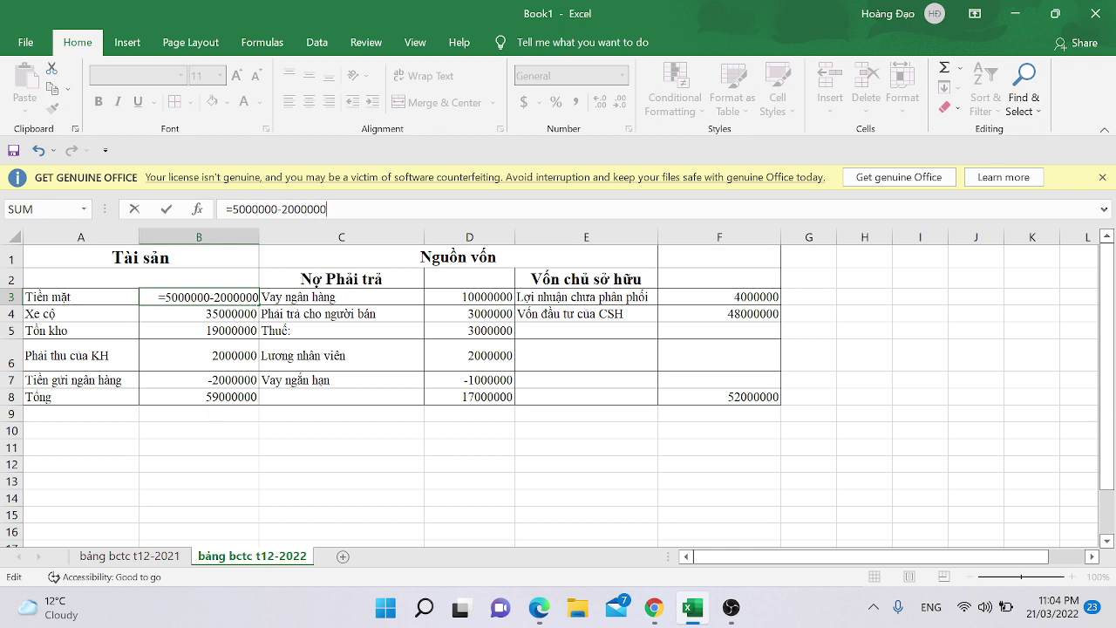
key(Return)
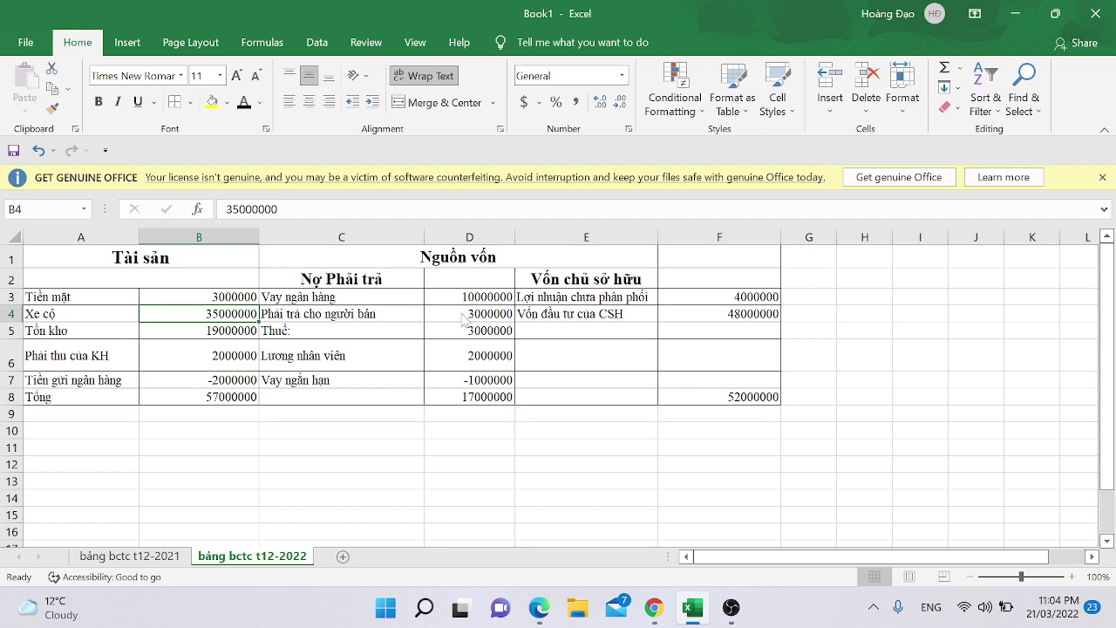
Step: Change the employee salary payable (Lương nhân viên) in D6 to =2000000+2000000, rechecking transaction 8 in the exercise PDF
key(alt+Tab)
key(alt+Tab)
click(451, 348)
key(F2)
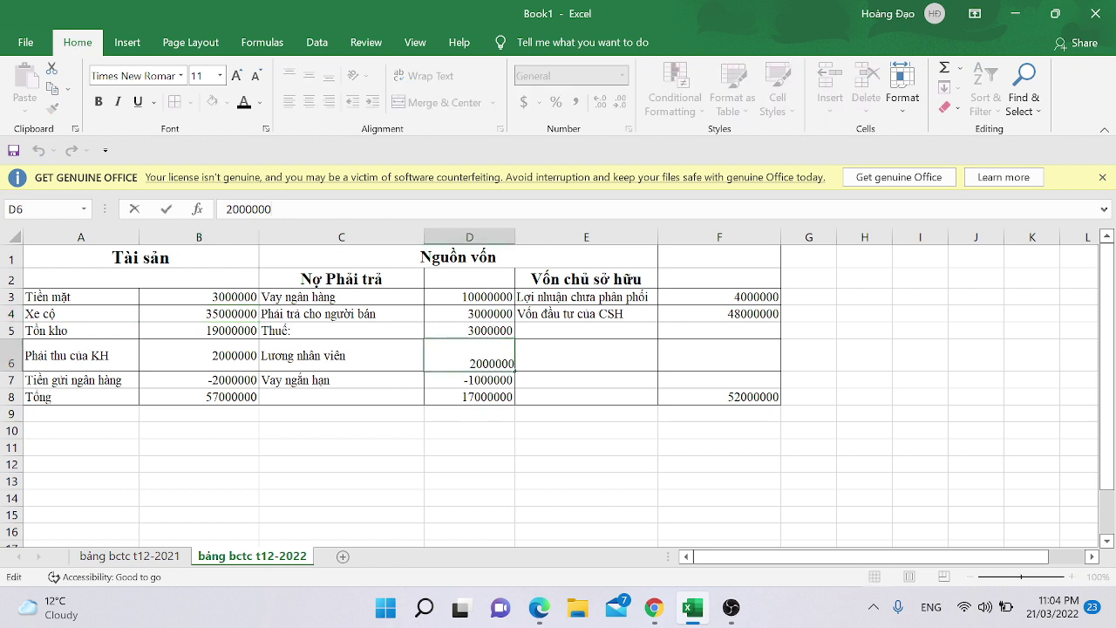
text(=)
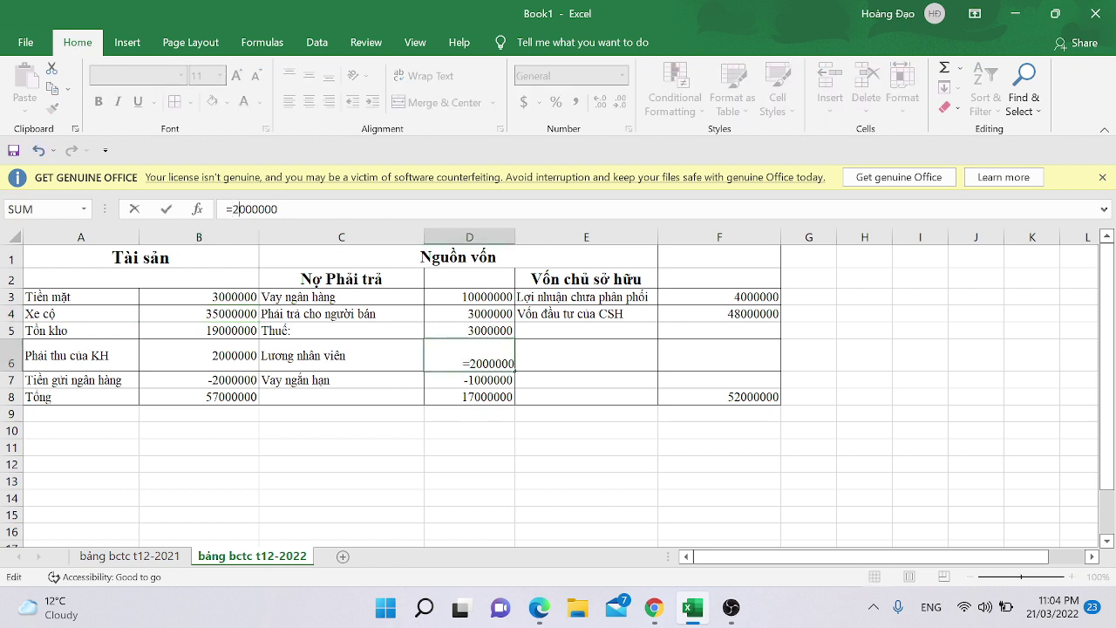
text(+)
key(alt+Tab)
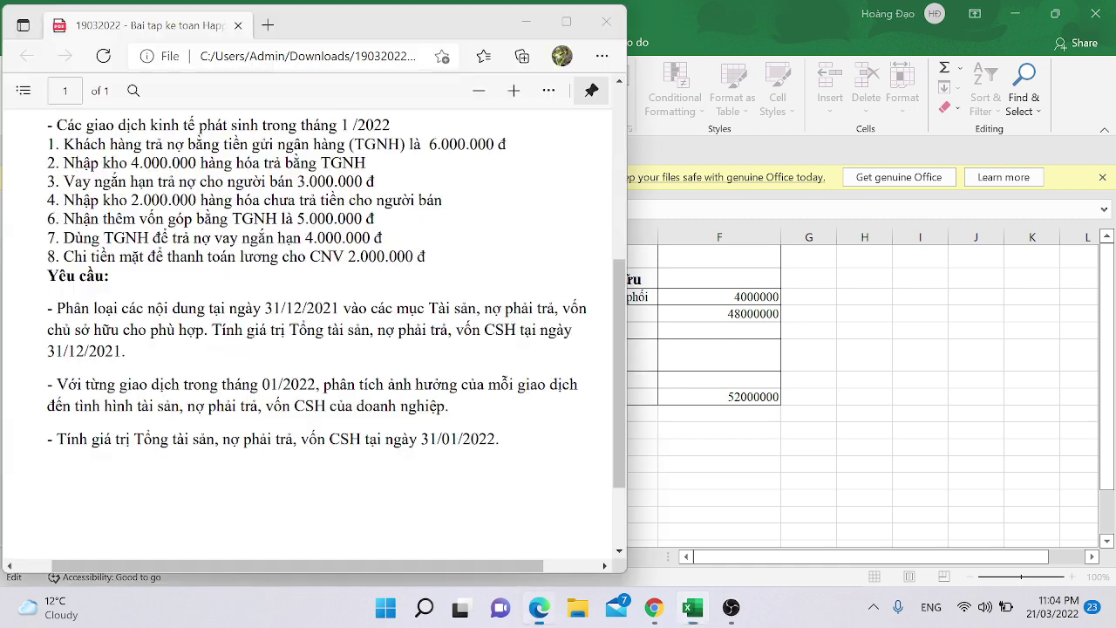
key(alt+Tab)
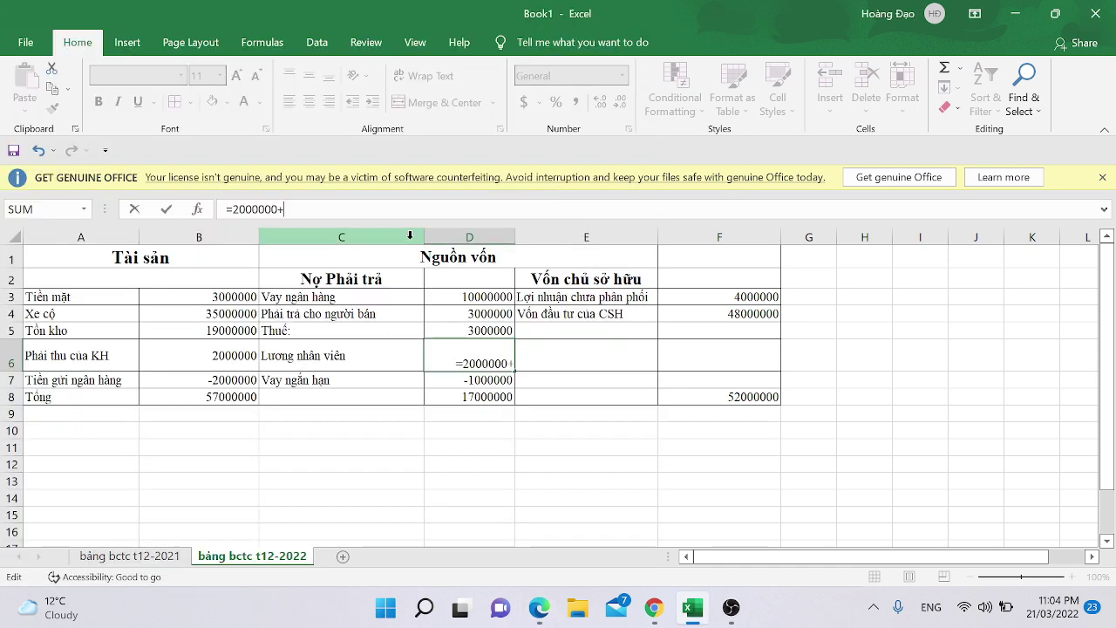
text(2000000)
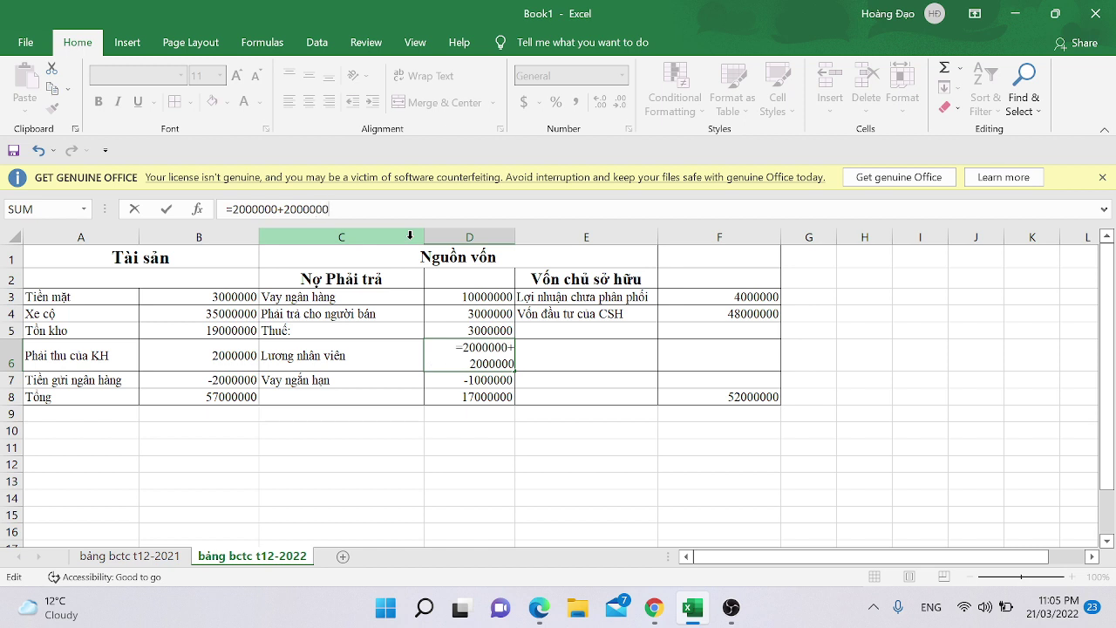
key(Return)
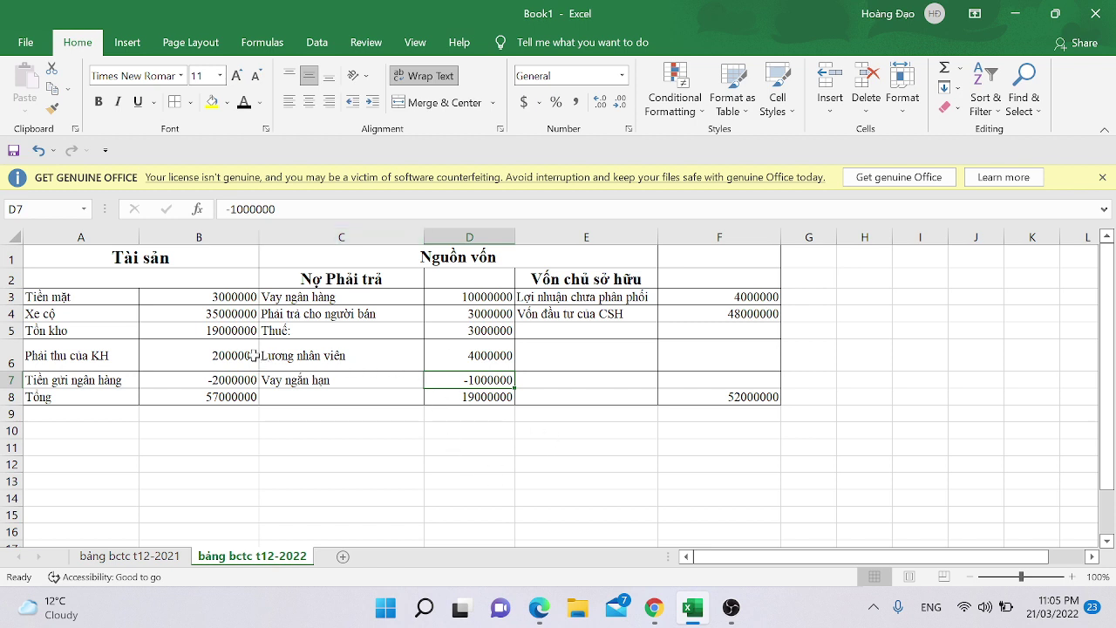
Step: Inspect the added amount in the employee salary formula in D6
click(436, 361)
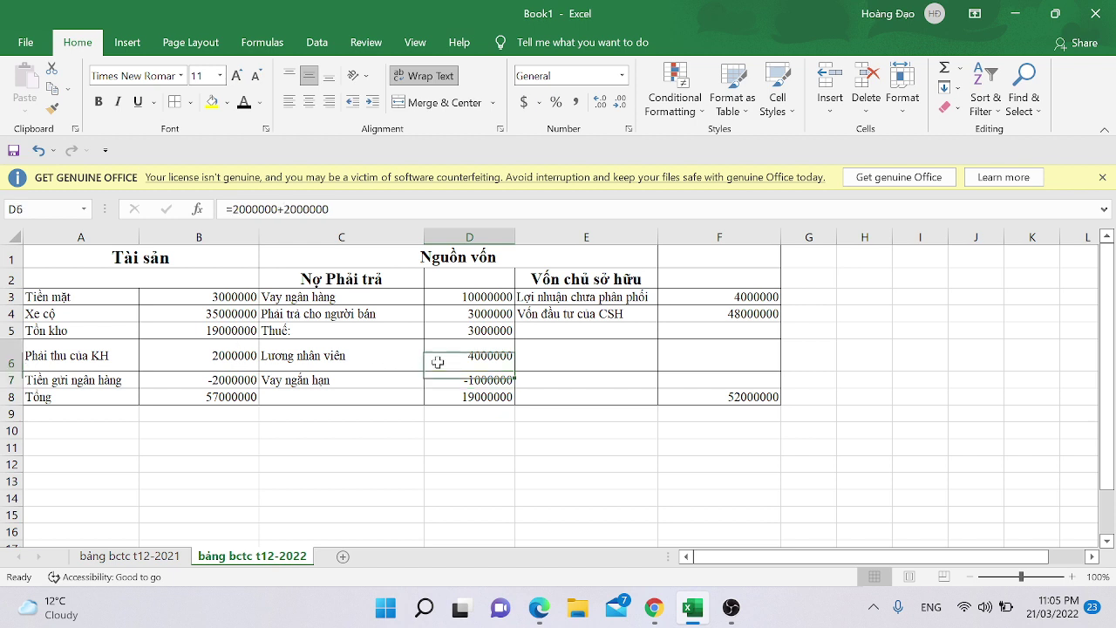
click(329, 209)
drag(329, 209, 309, 209)
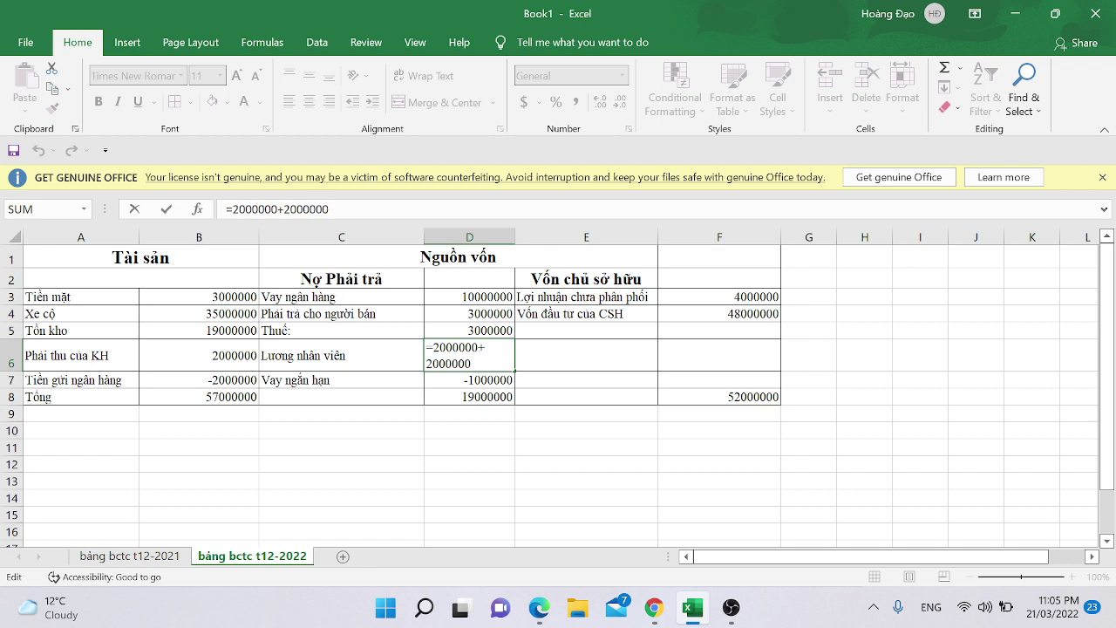
click(247, 413)
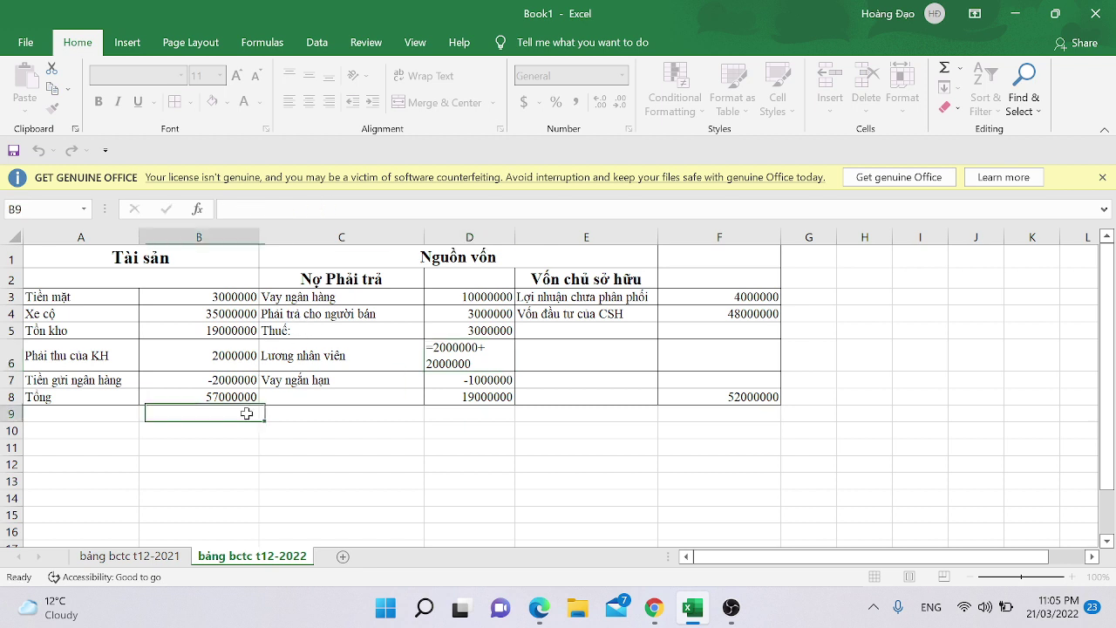
click(214, 297)
click(288, 209)
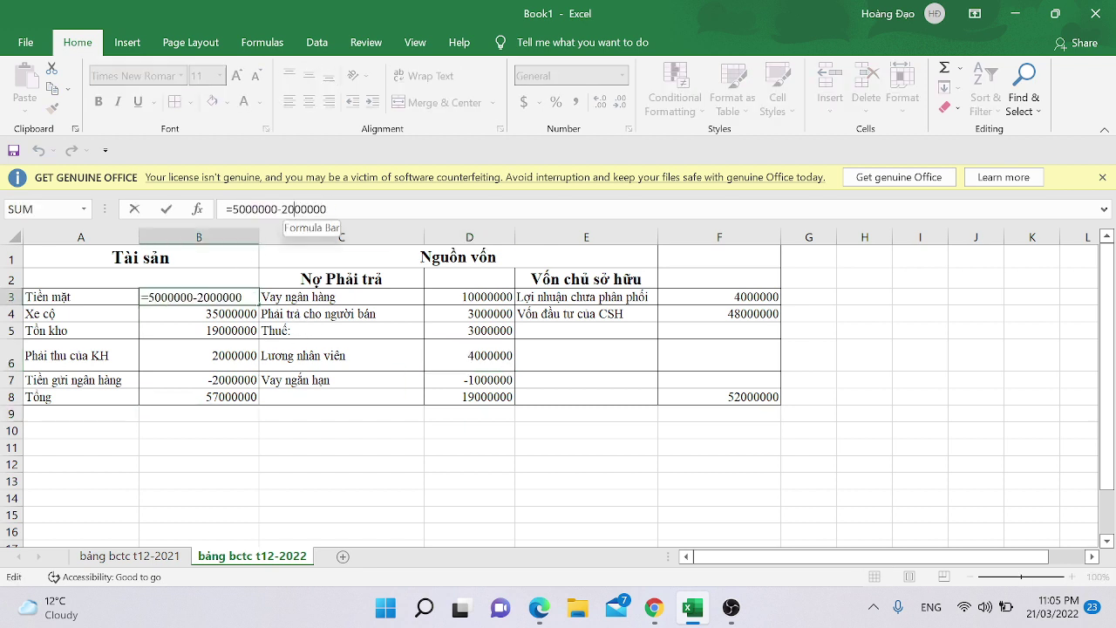
key(BackSpace)
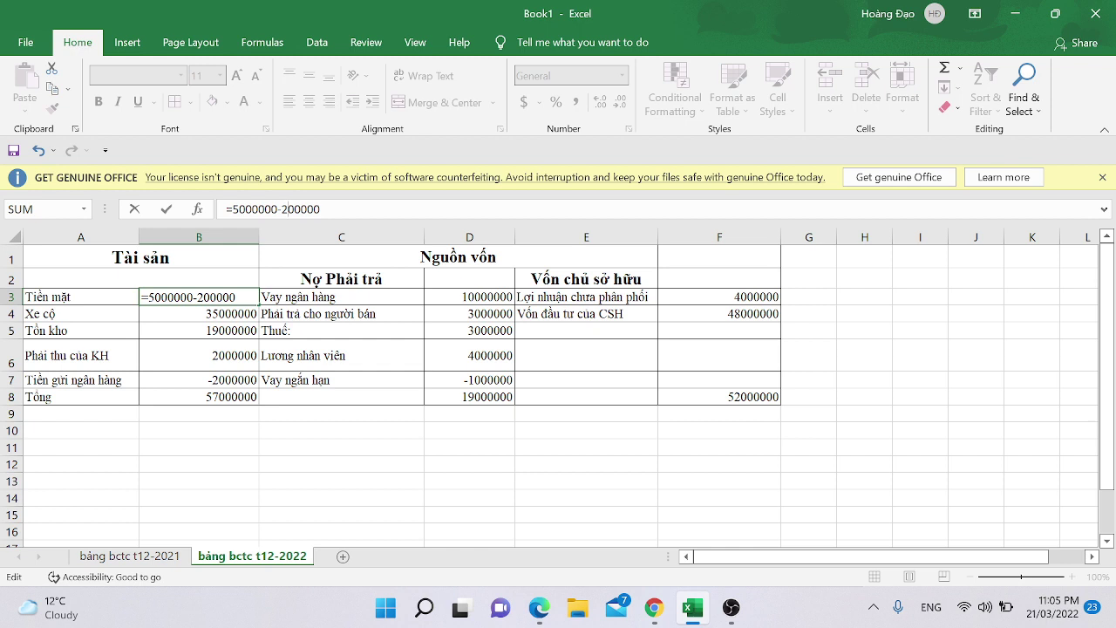
text(0)
mouse_move(326, 209)
mouse_down()
mouse_move(293, 210)
mouse_move(327, 209)
mouse_up()
key(Return)
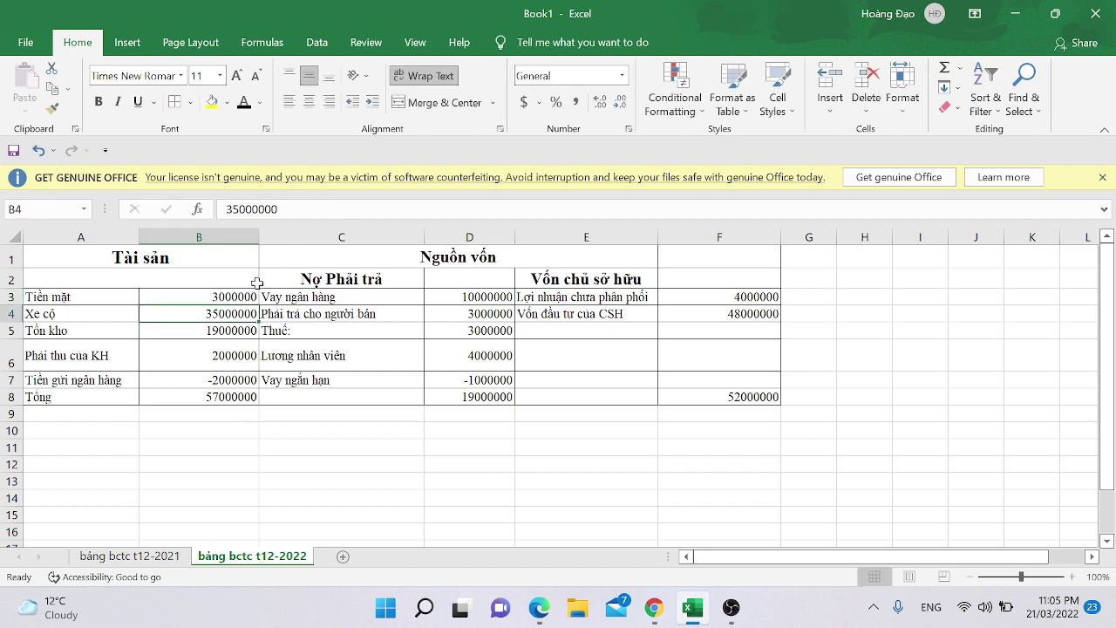
Step: Replace the employee salary payable (Lương nhân viên) formula in D6 with 0
click(447, 361)
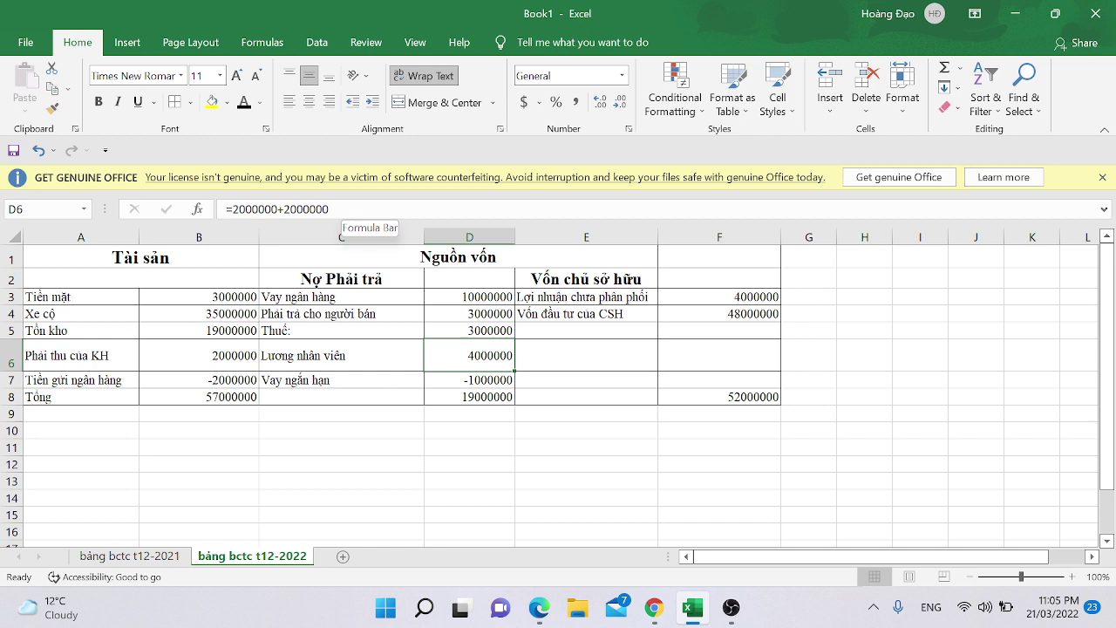
click(342, 209)
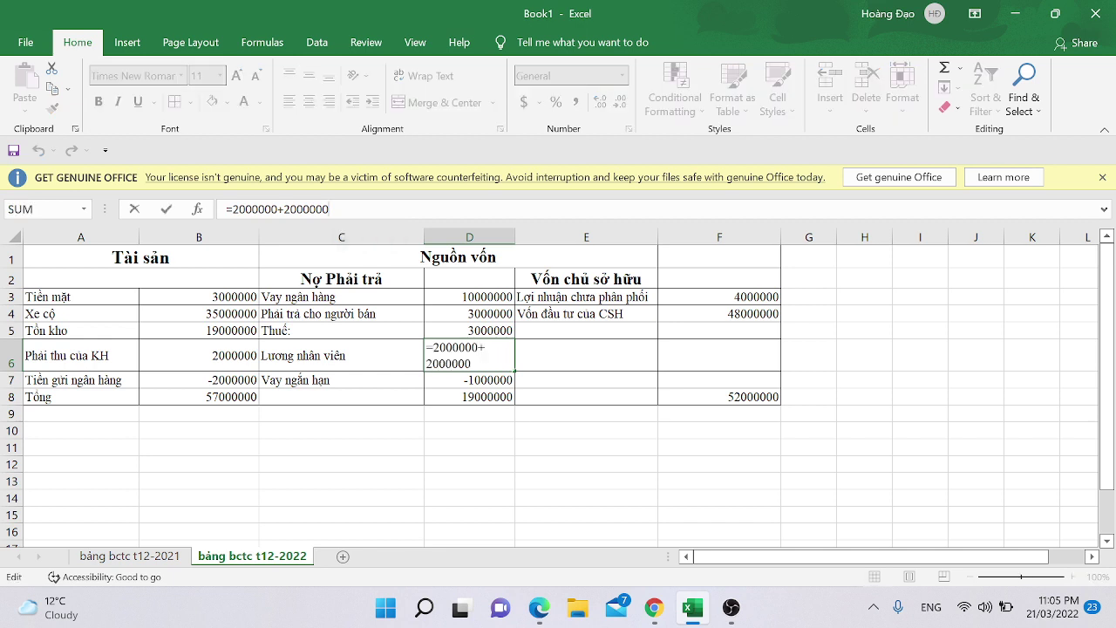
double_click(349, 207)
key(BackSpace)
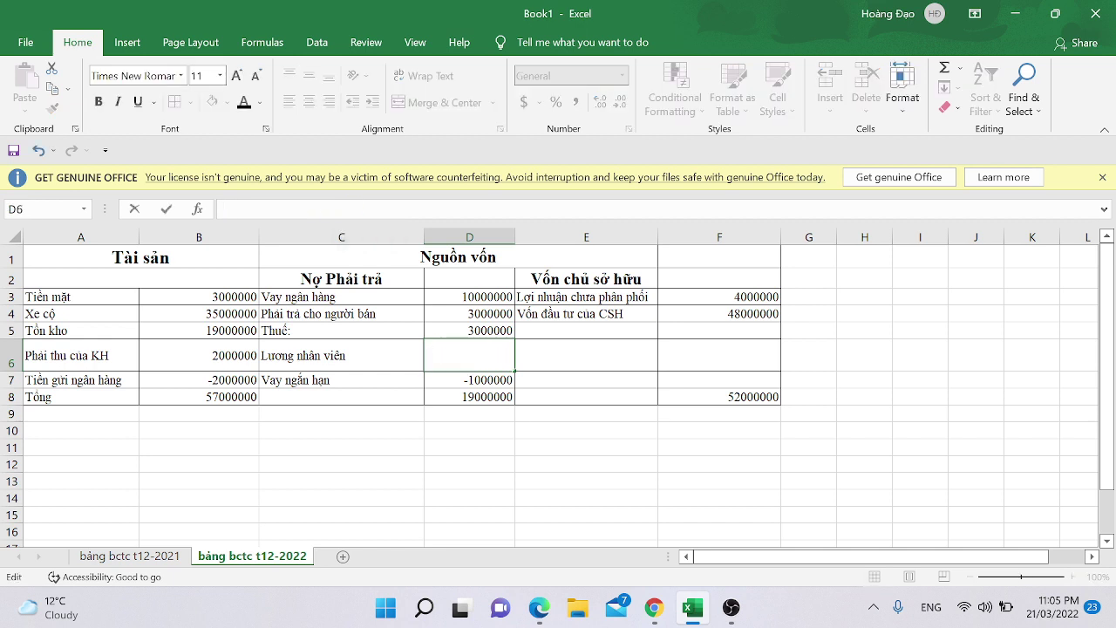
text(0)
key(Return)
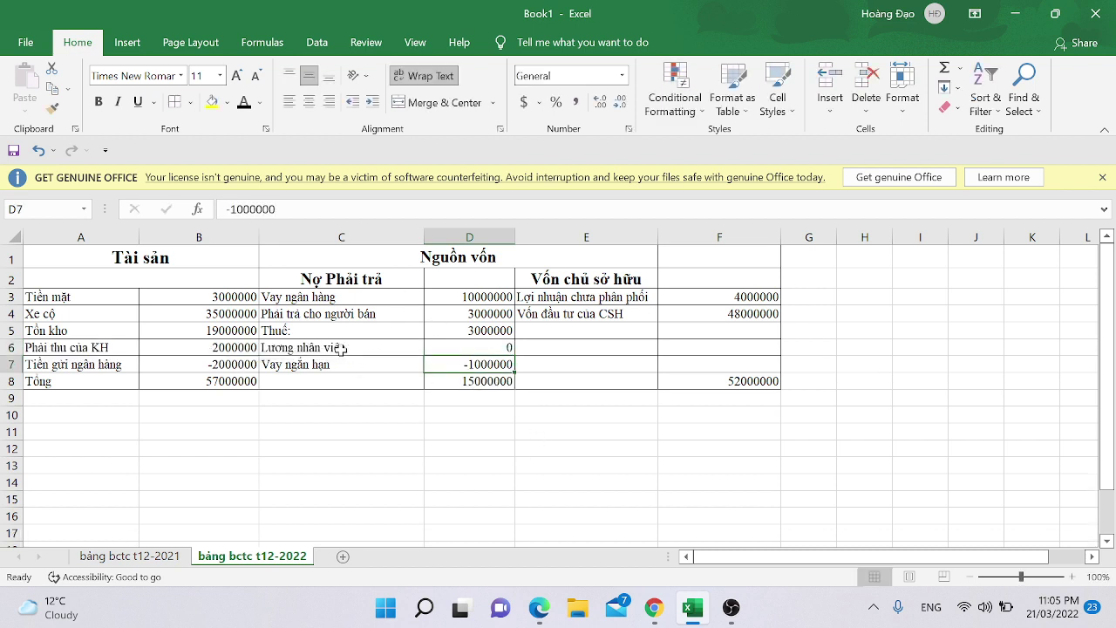
Step: Read the remaining January transactions and the exercise requirements in the PDF, and return to the workbook
click(448, 349)
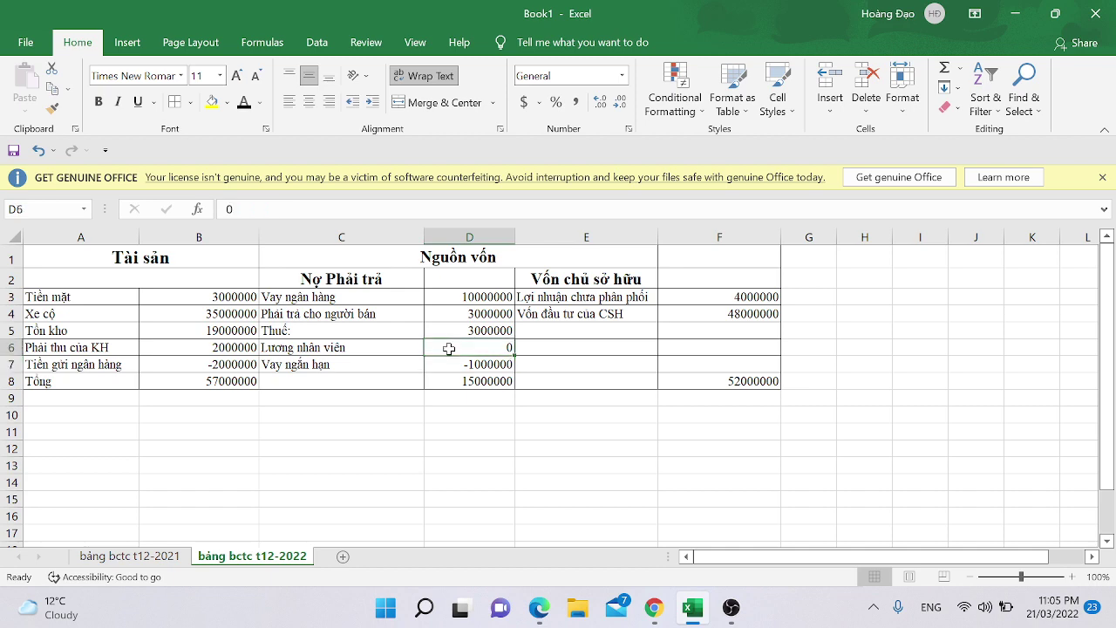
key(alt+Tab)
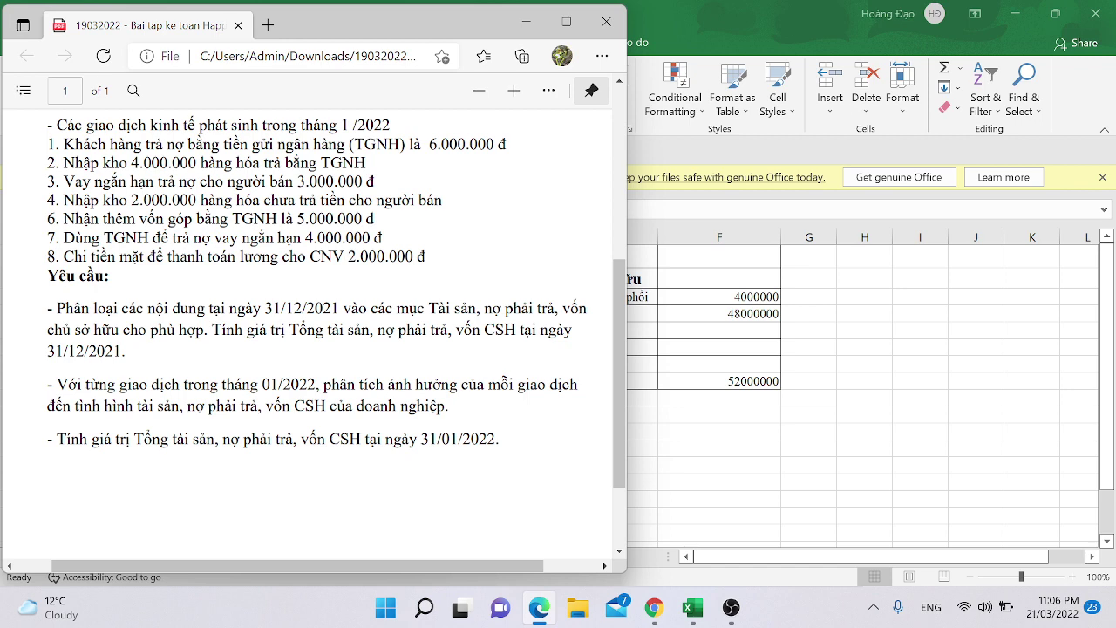
scroll(116, 398, down, 1)
scroll(116, 398, down, 1)
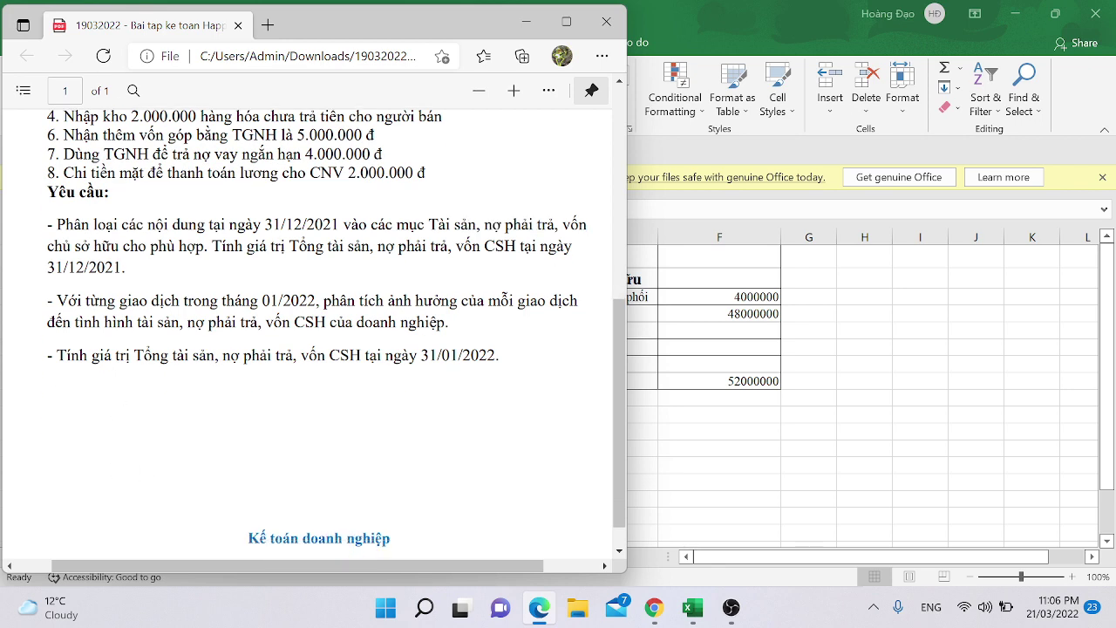
click(540, 607)
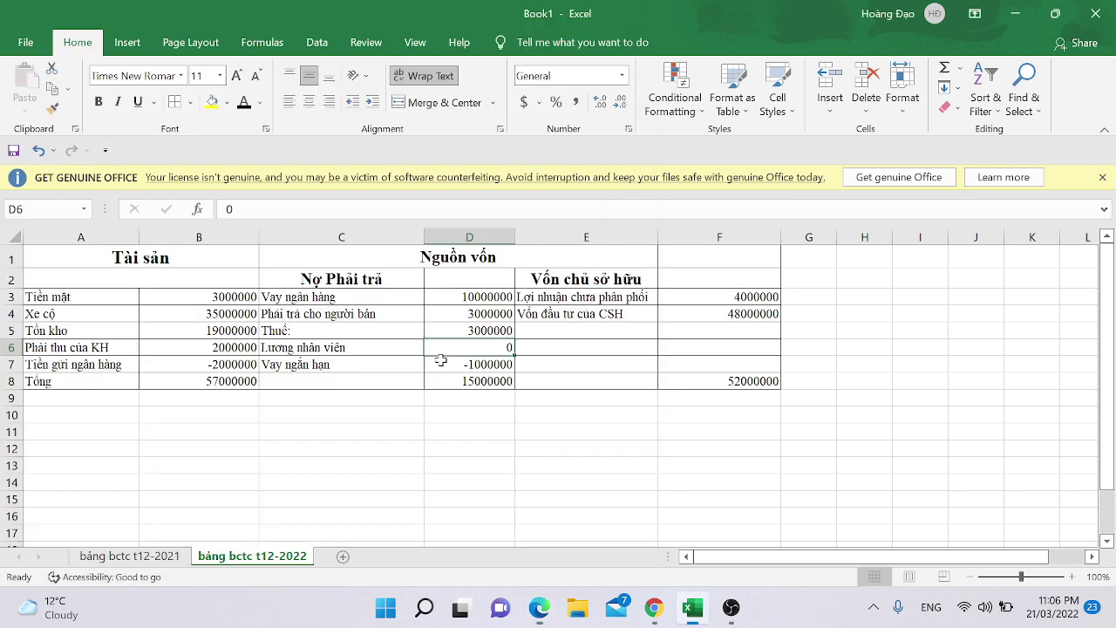
Step: Review the total assets formula in B8 and the liability items from Vay ngân hàng to Vay ngắn hạn
click(169, 382)
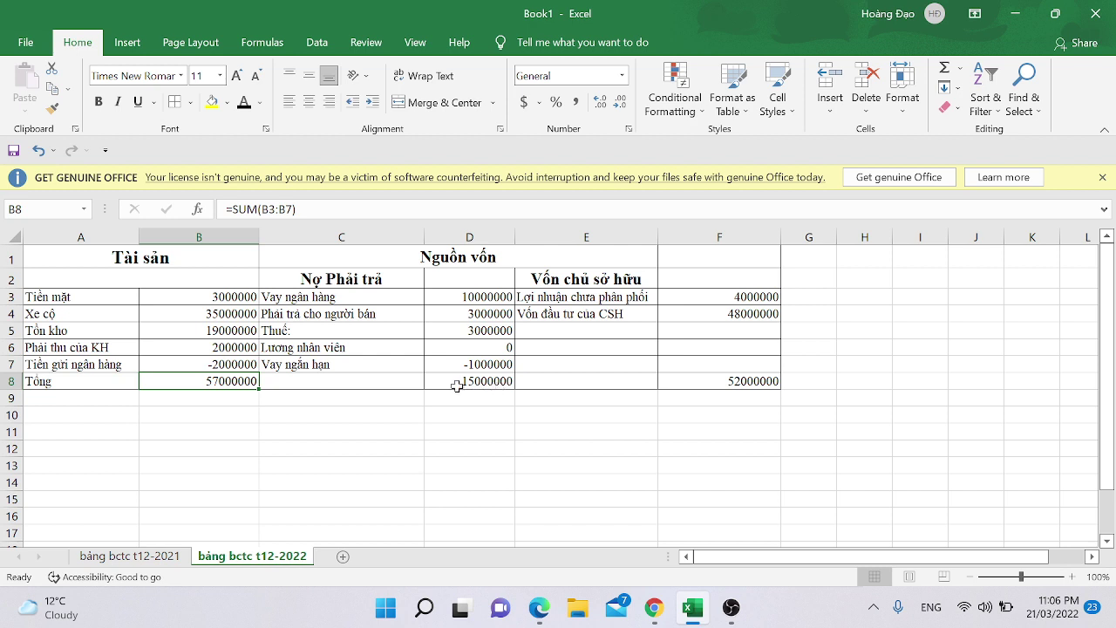
click(386, 297)
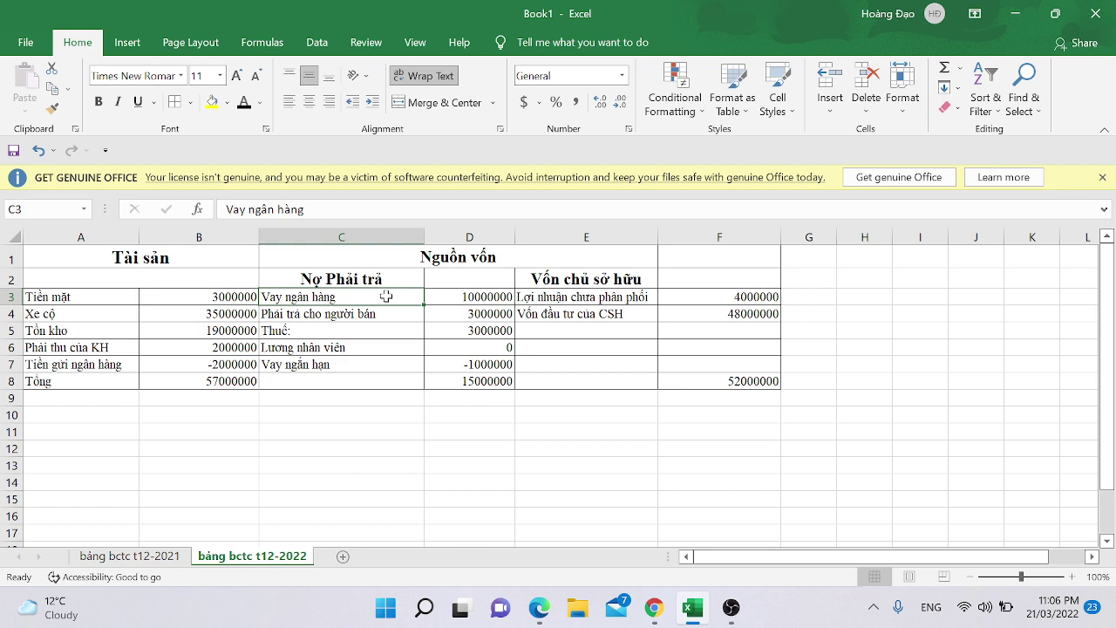
key(Down)
key(Down)
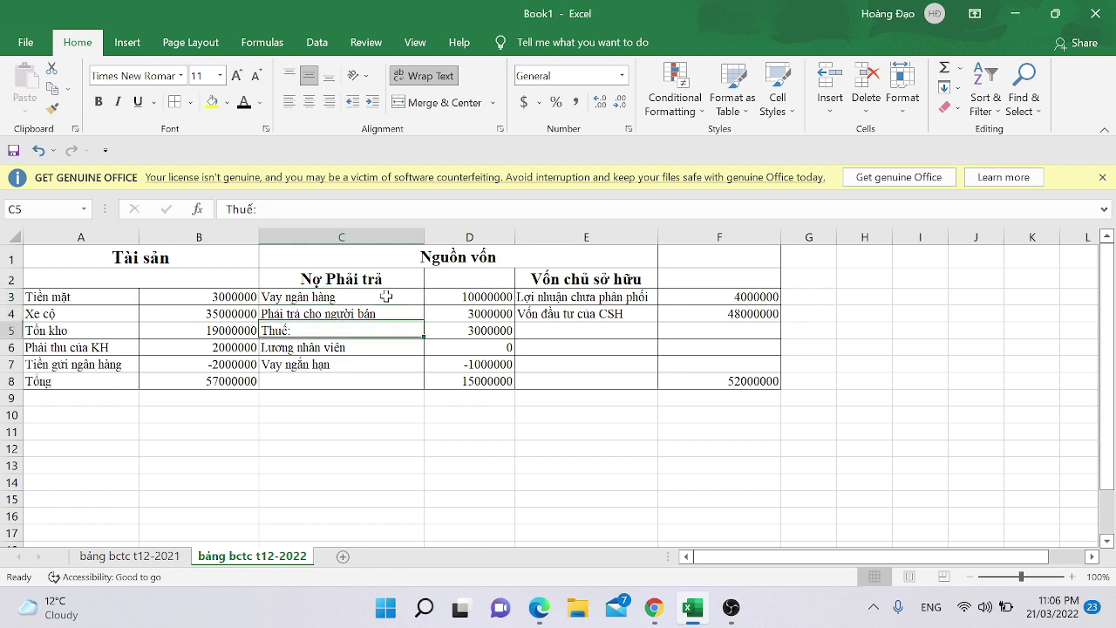
key(Down)
key(Down)
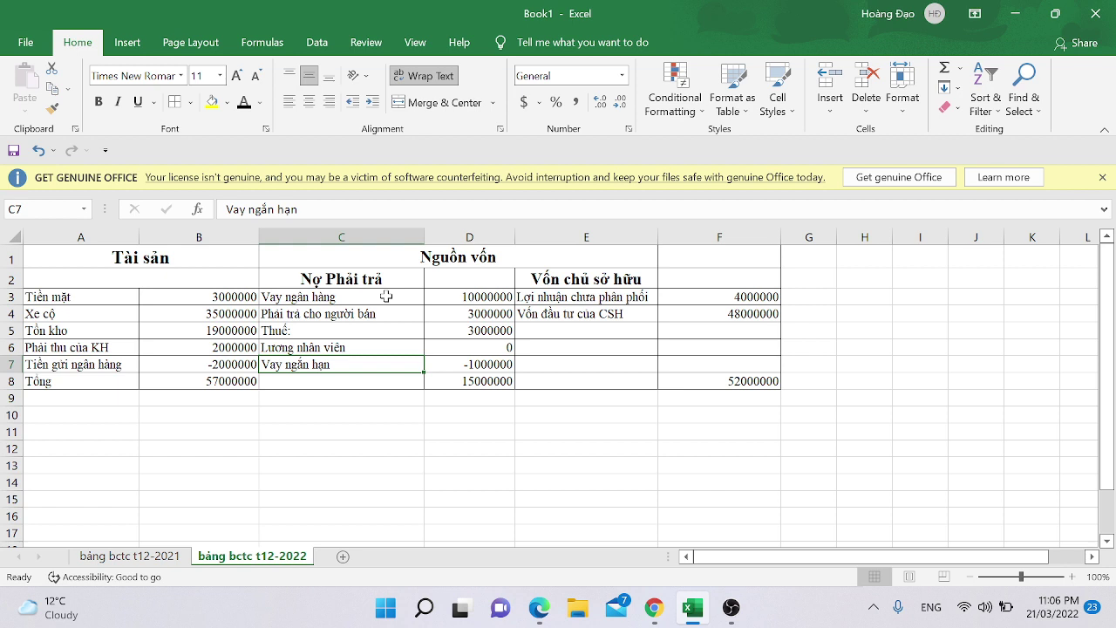
key(Right)
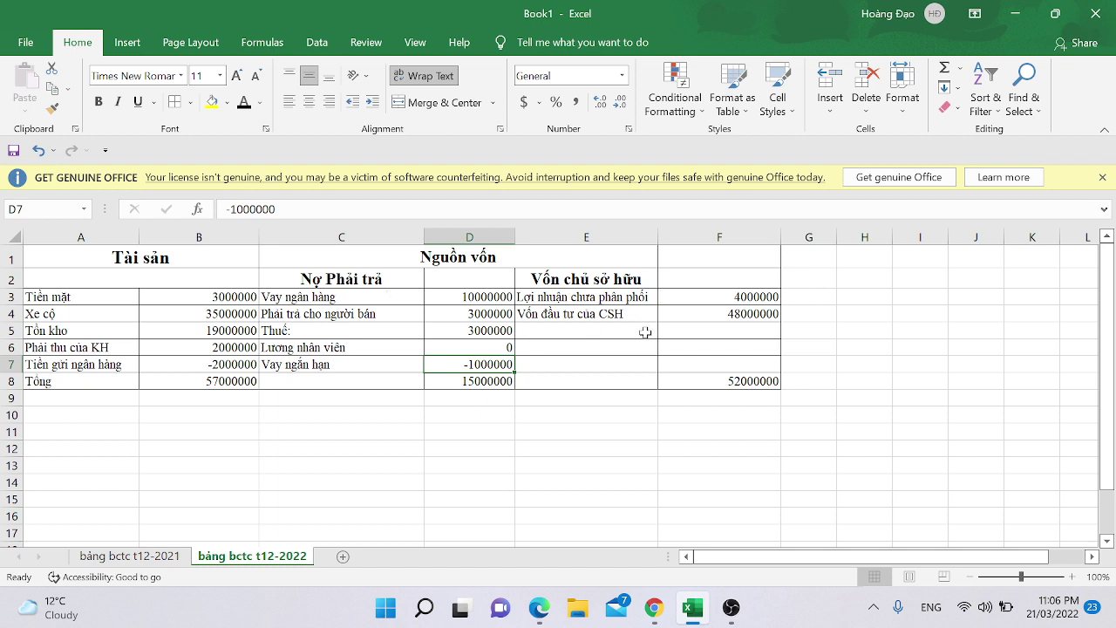
Step: Review the owner's equity items (Vốn chủ sở hữu) in rows 3 and 4, including the contributed capital formula in F4
click(638, 296)
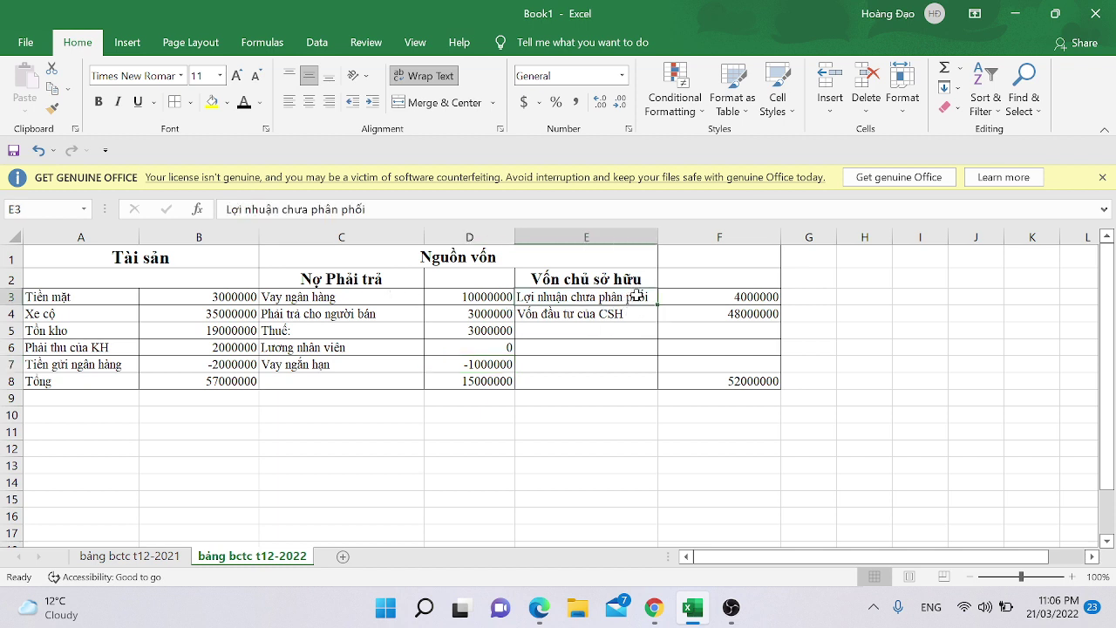
key(Down)
key(Up)
key(Right)
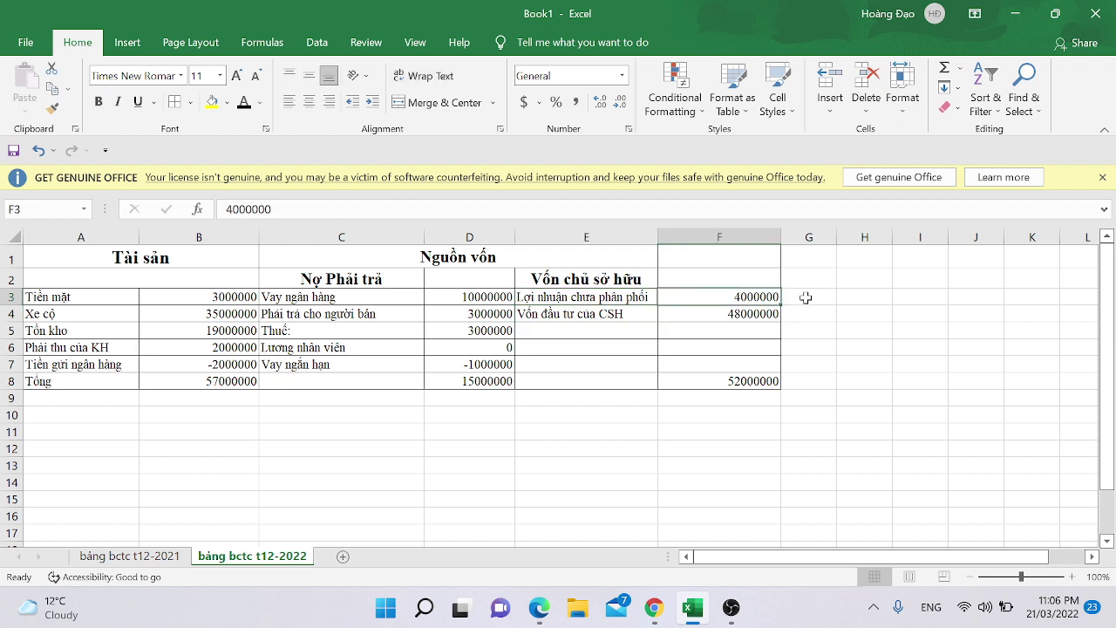
key(Down)
key(Left)
key(Right)
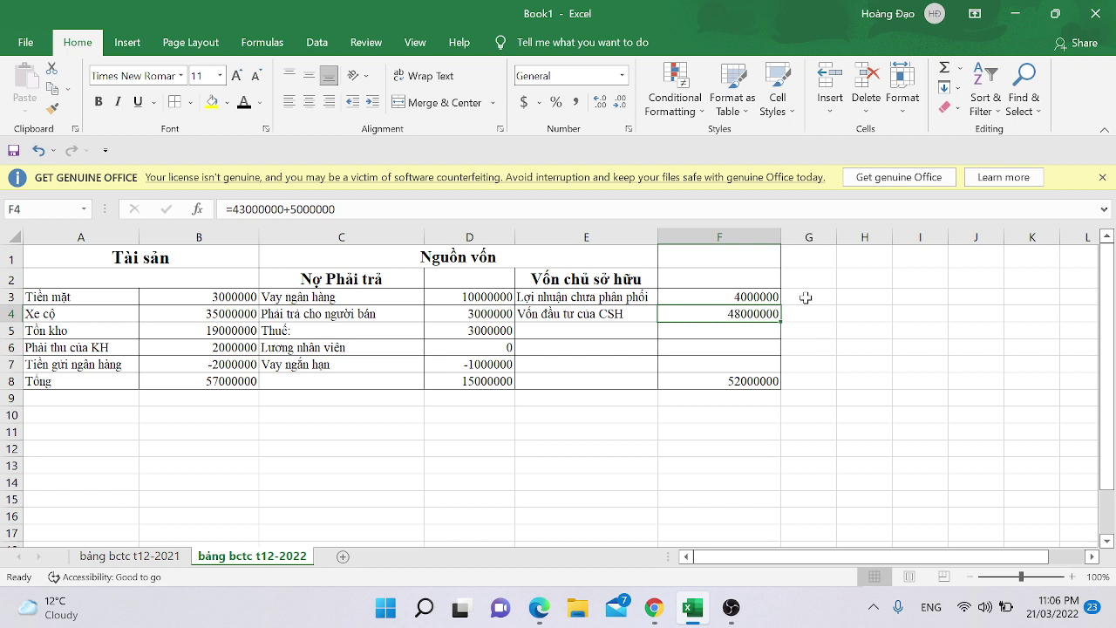
Step: Add total liabilities and total equity in D9 with =D8+F8 as a balance check, and clear the cell
key(Down)
key(Down)
key(Down)
key(Down)
key(Down)
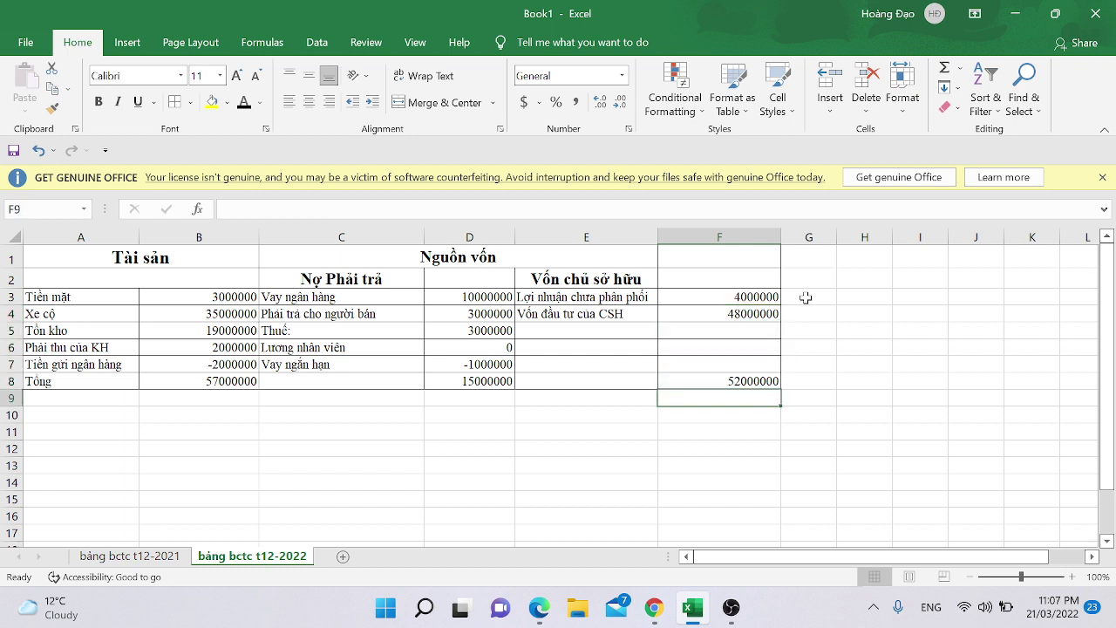
key(Left)
key(Left)
key(Up)
key(Down)
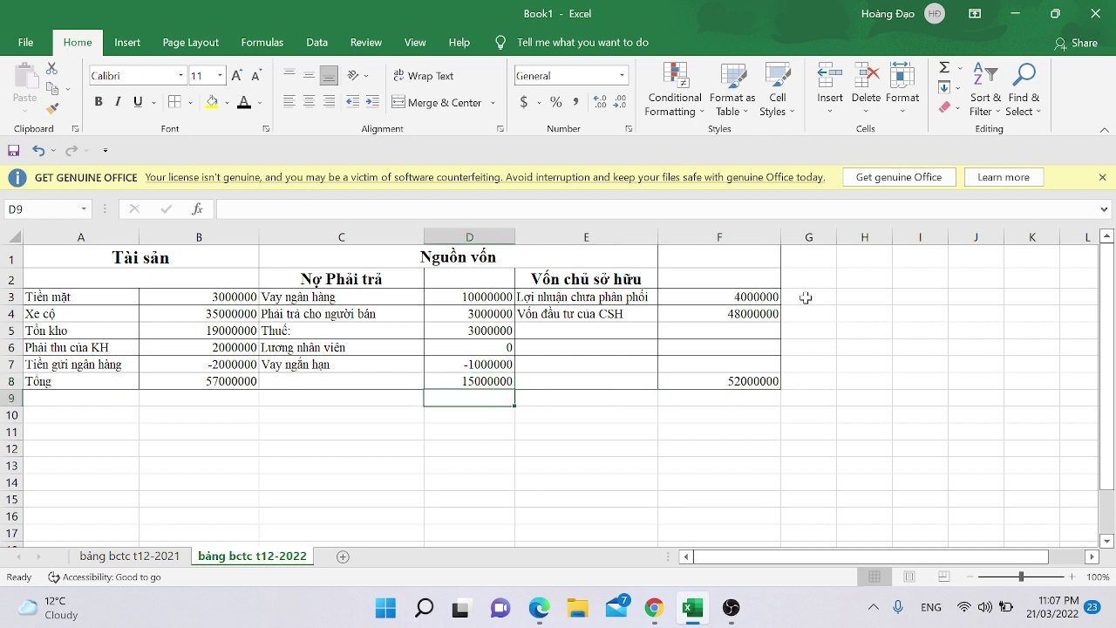
text(=)
key(Up)
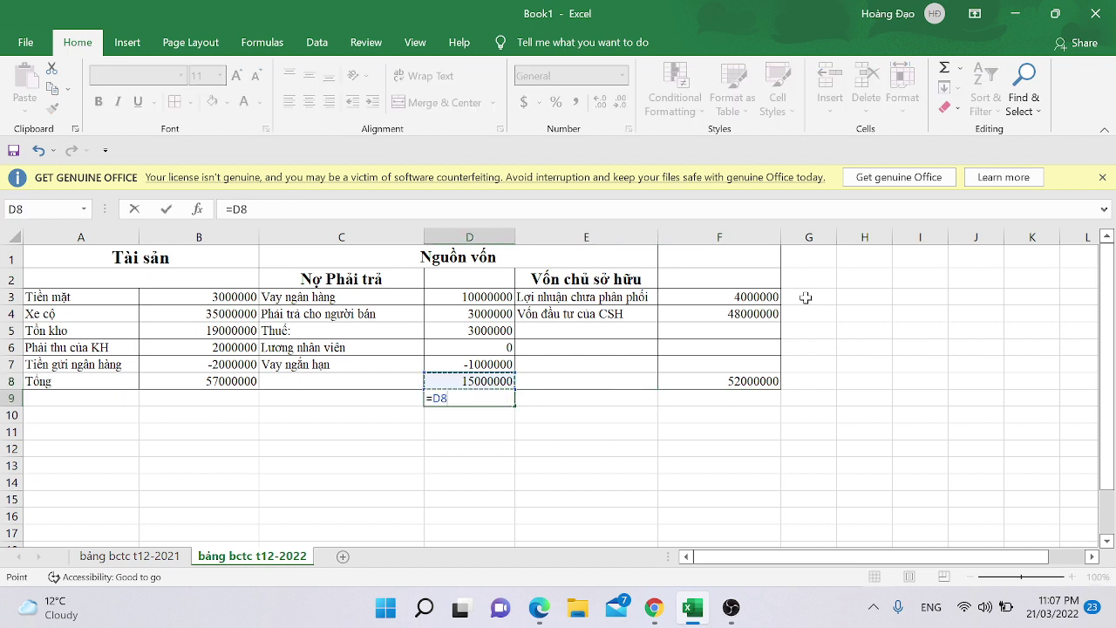
text(=)
key(BackSpace)
text(+)
key(Right)
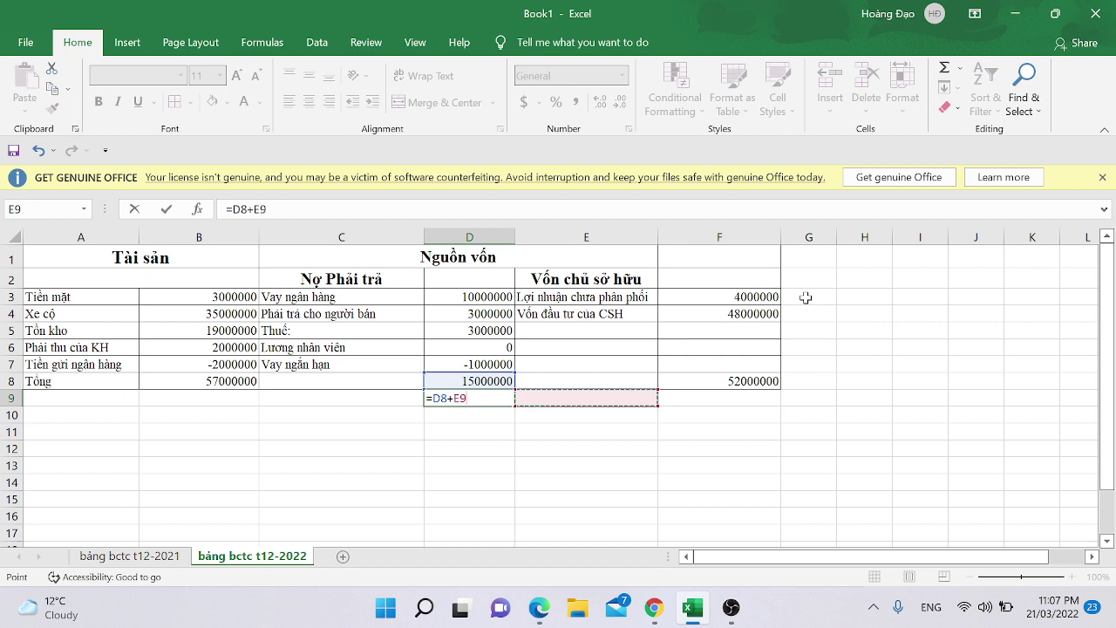
key(Right)
key(Up)
key(Return)
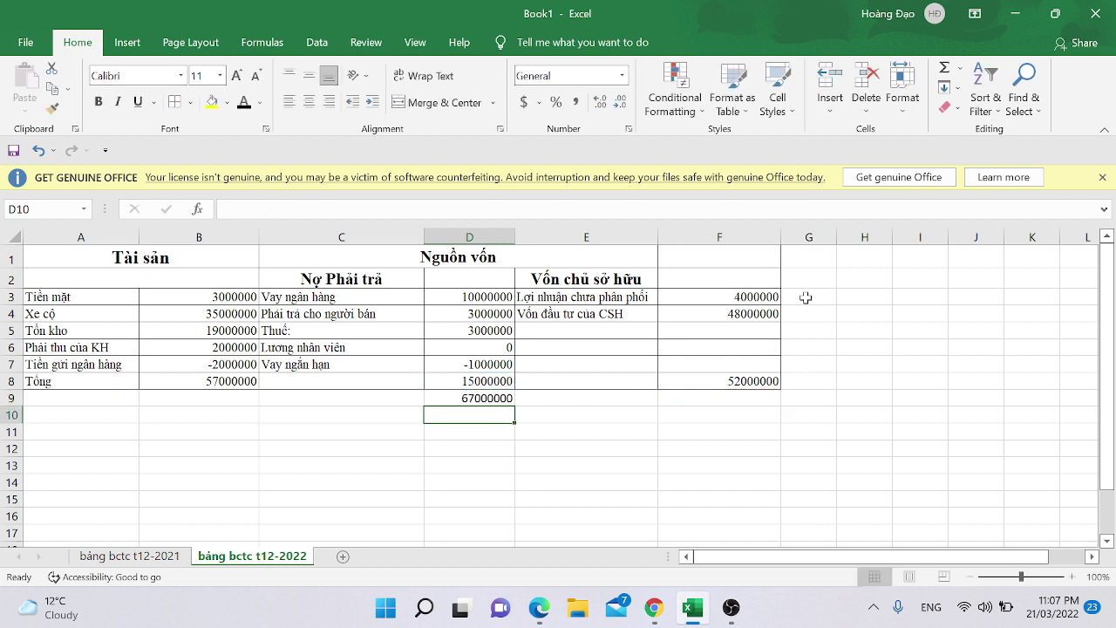
key(Up)
key(Delete)
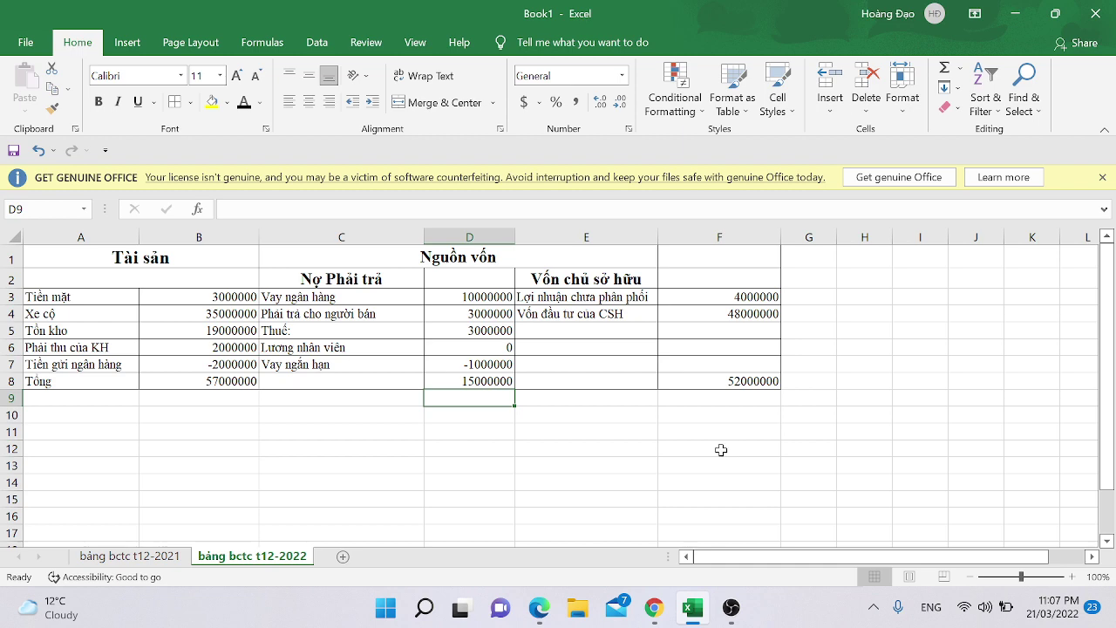
Step: Compare the 2022 balance table with the opening balances and January 2022 transactions listed in the exercise PDF
key(alt+Tab)
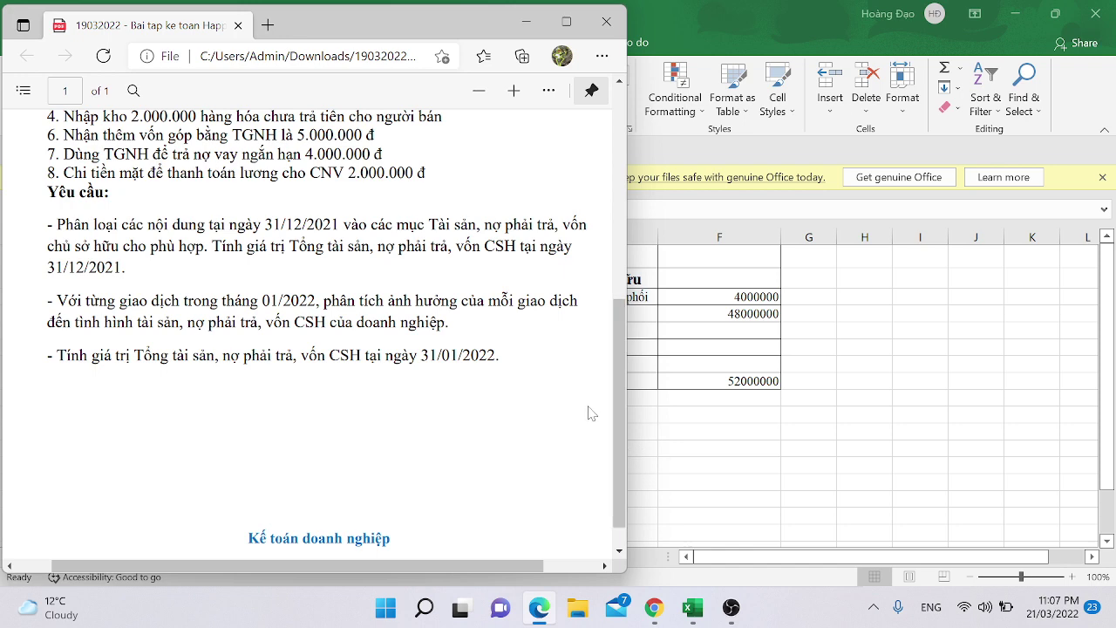
key(alt+Tab)
key(alt+Tab)
scroll(313, 327, up, 3)
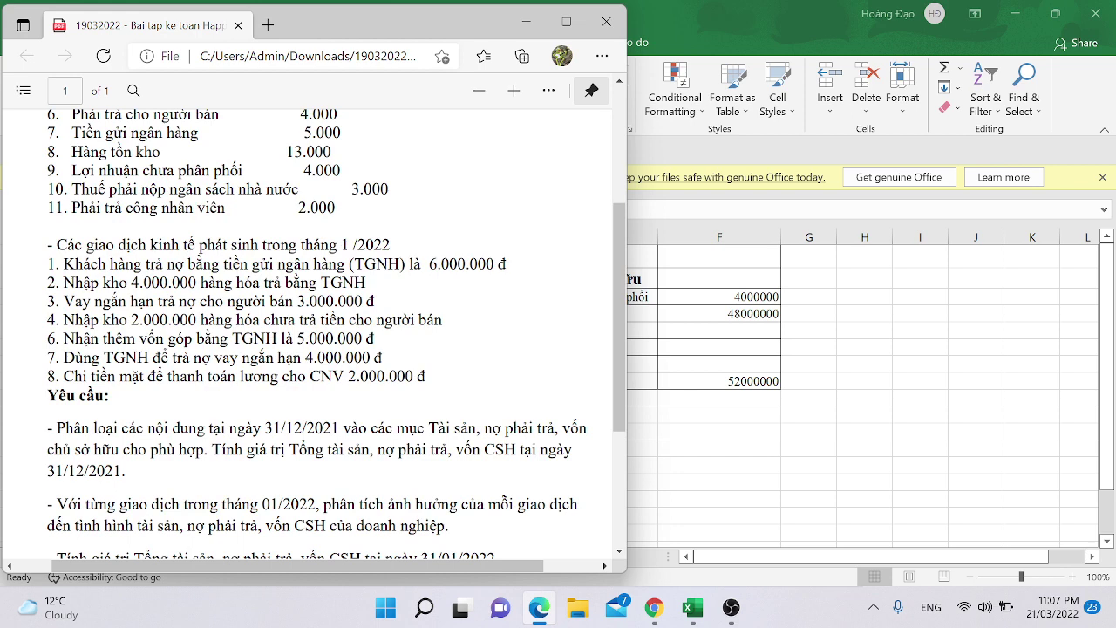
scroll(314, 331, up, 1)
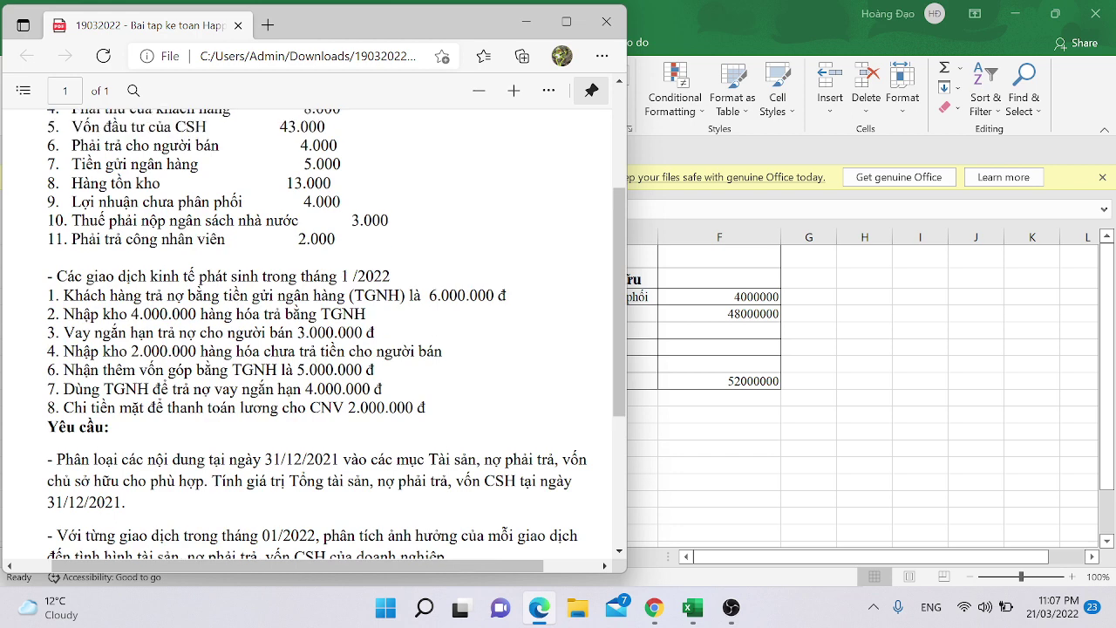
key(alt+Tab)
key(alt+Tab)
scroll(518, 375, down, 1)
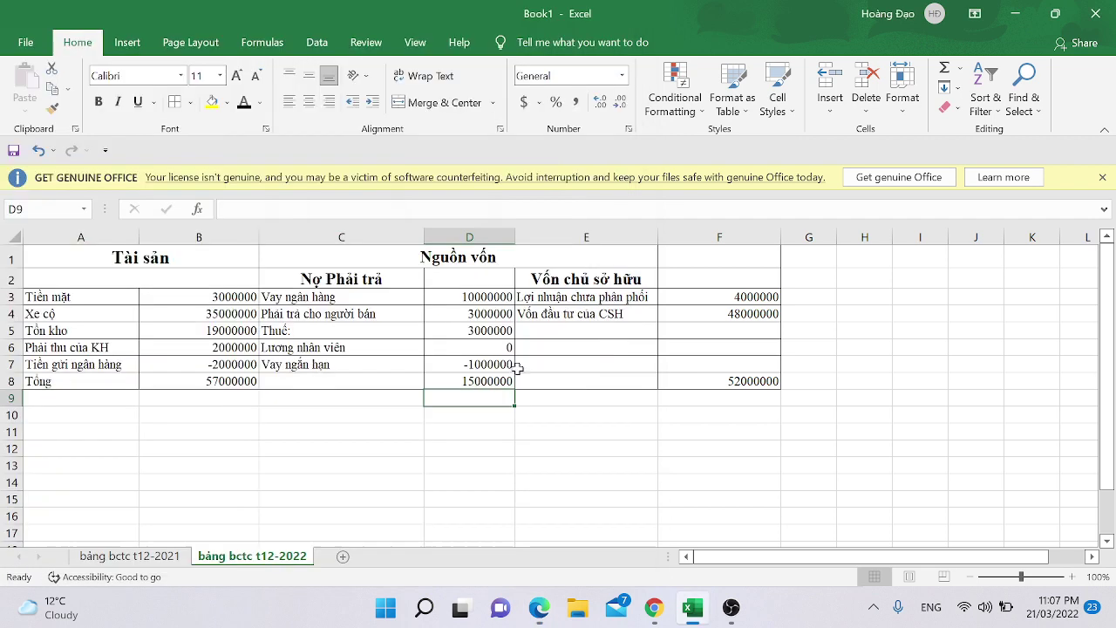
key(alt+Tab)
key(alt+Tab)
scroll(440, 356, up, 1)
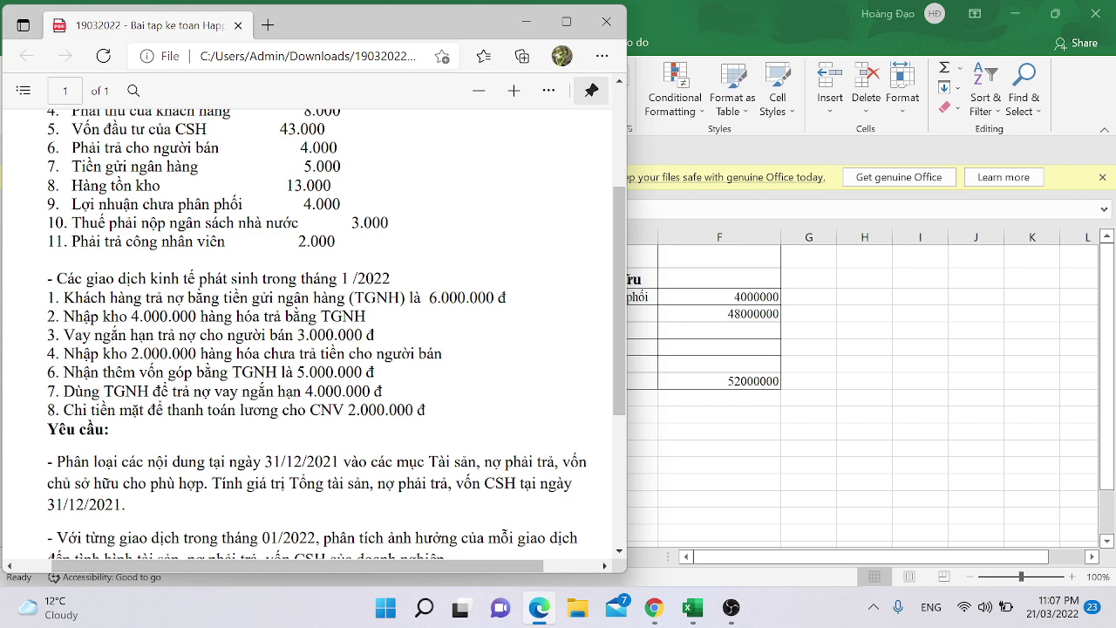
key(alt+Tab)
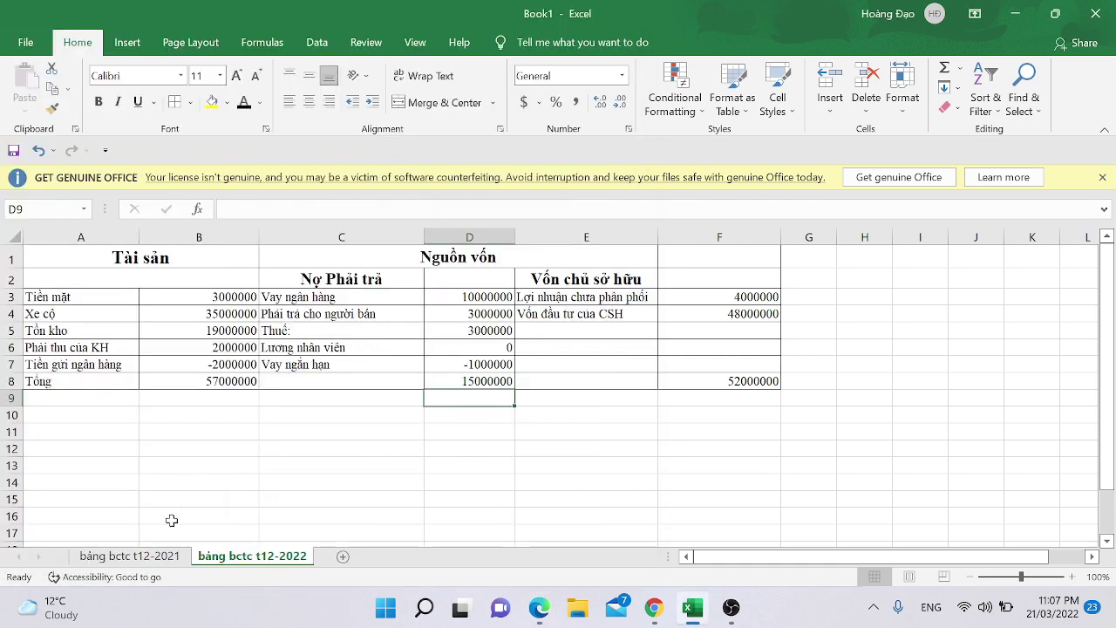
Step: Check the opening balances and totals on the bảng bctc t12-2021 sheet, and return to bảng bctc t12-2022
click(165, 557)
click(300, 492)
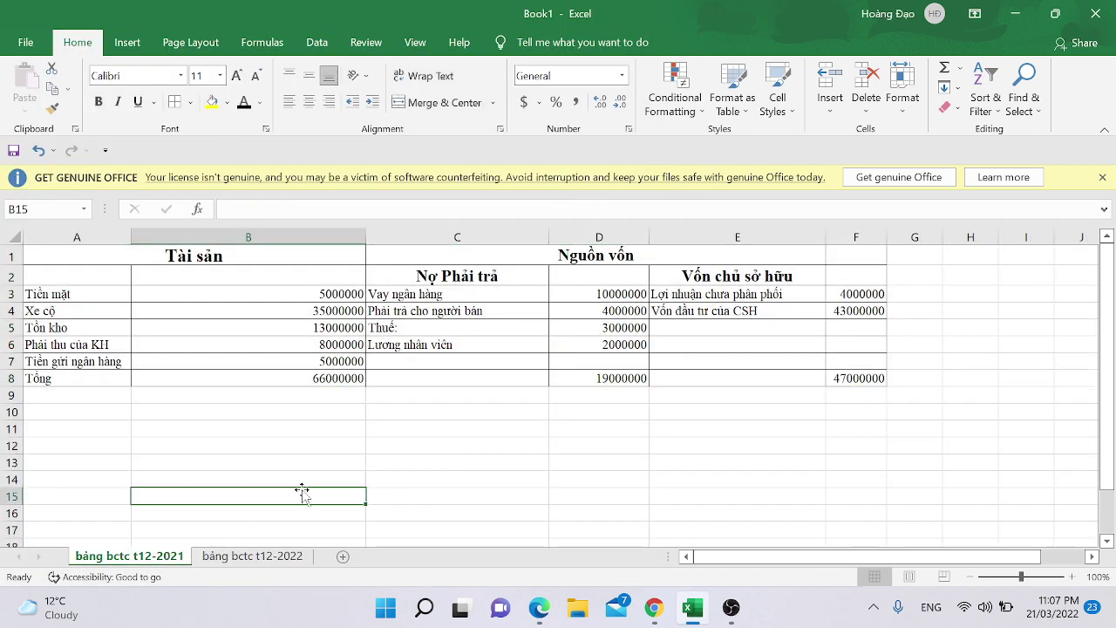
click(321, 436)
click(329, 398)
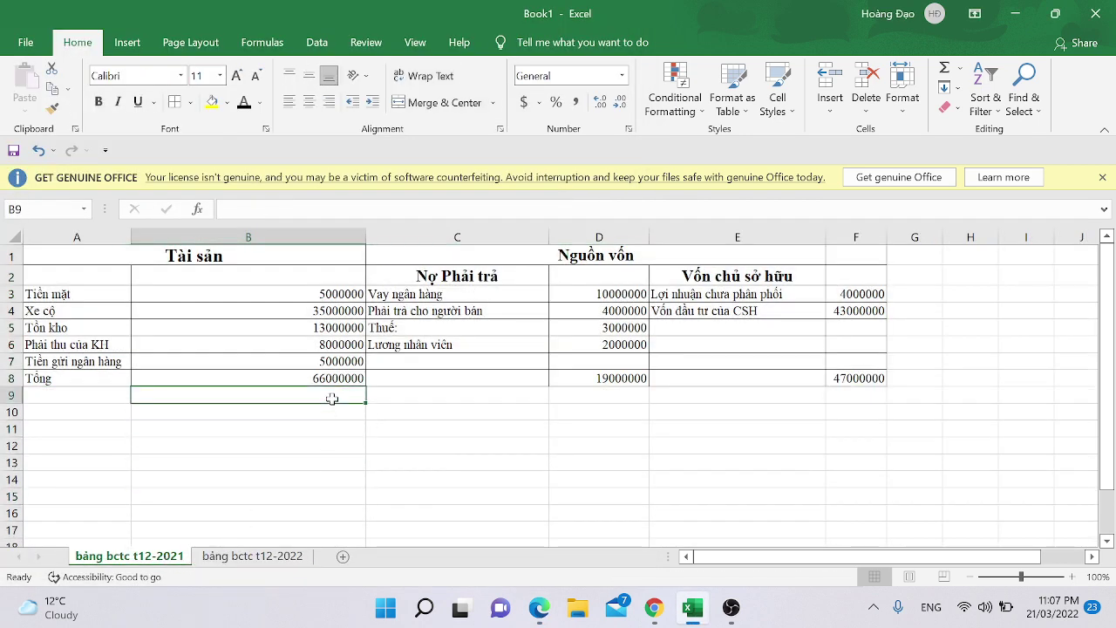
click(234, 556)
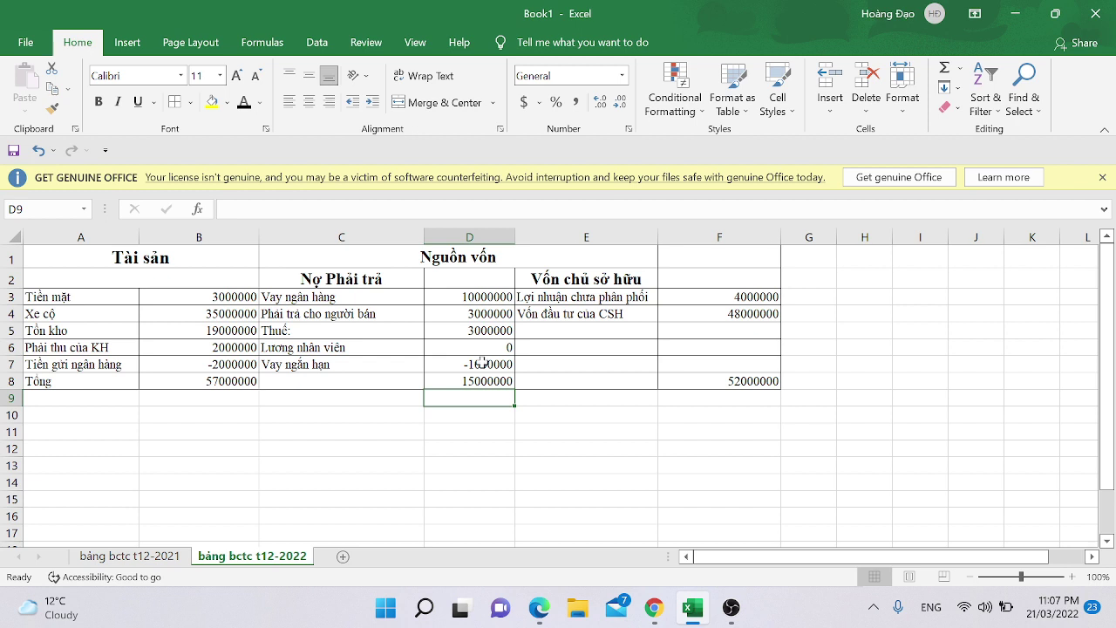
Step: Try to replace the short-term loan (Vay ngắn hạn) value in D7 with a reference to the bank loan in D3
click(479, 298)
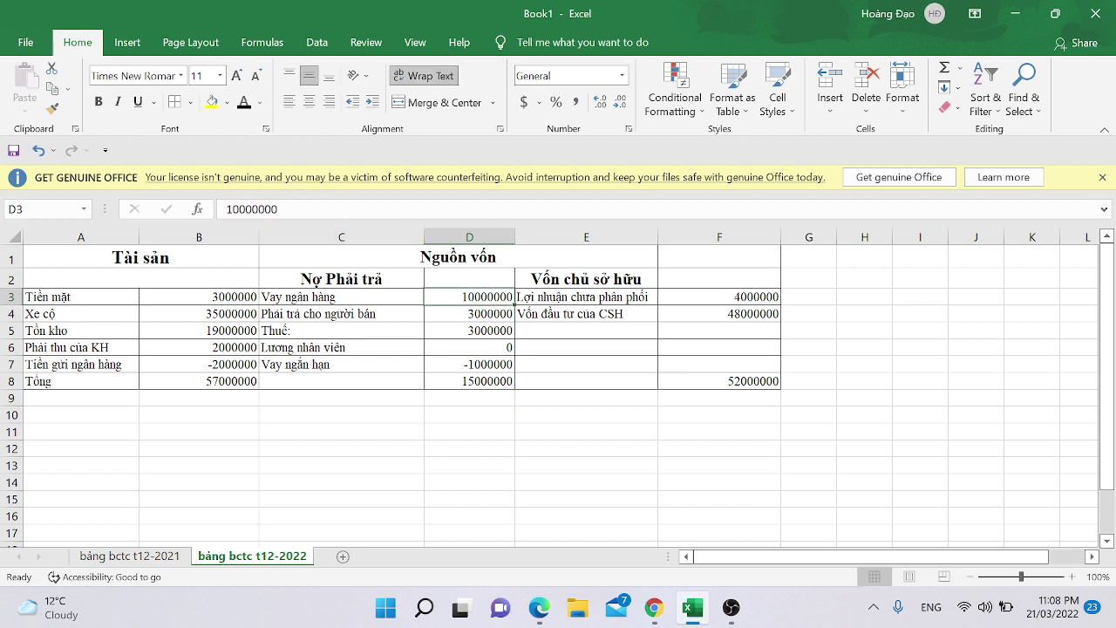
click(476, 366)
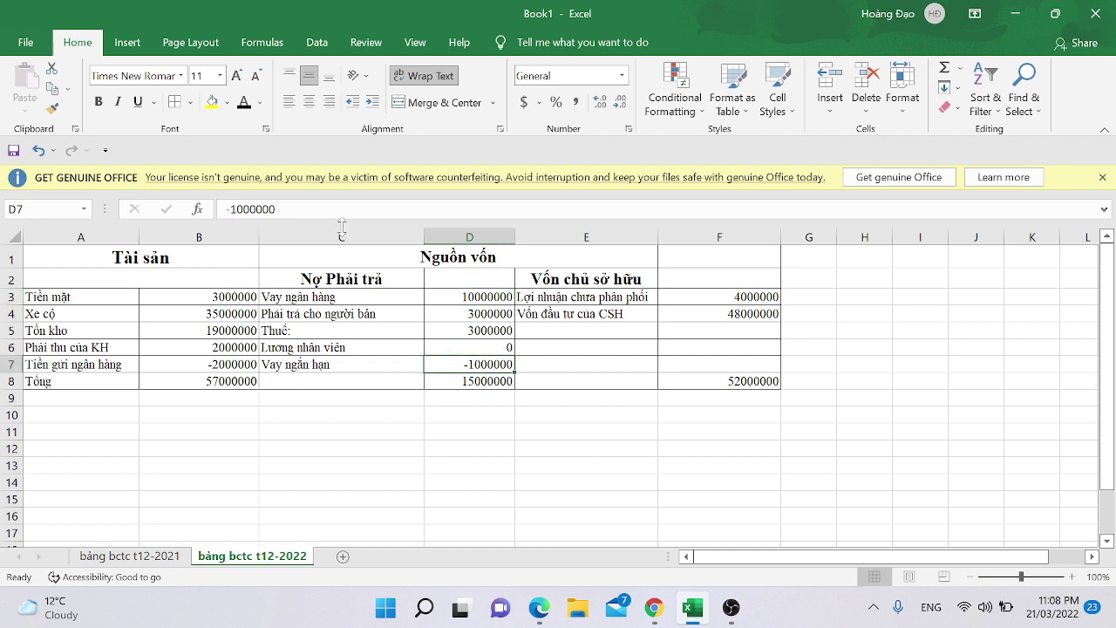
drag(340, 214, 188, 198)
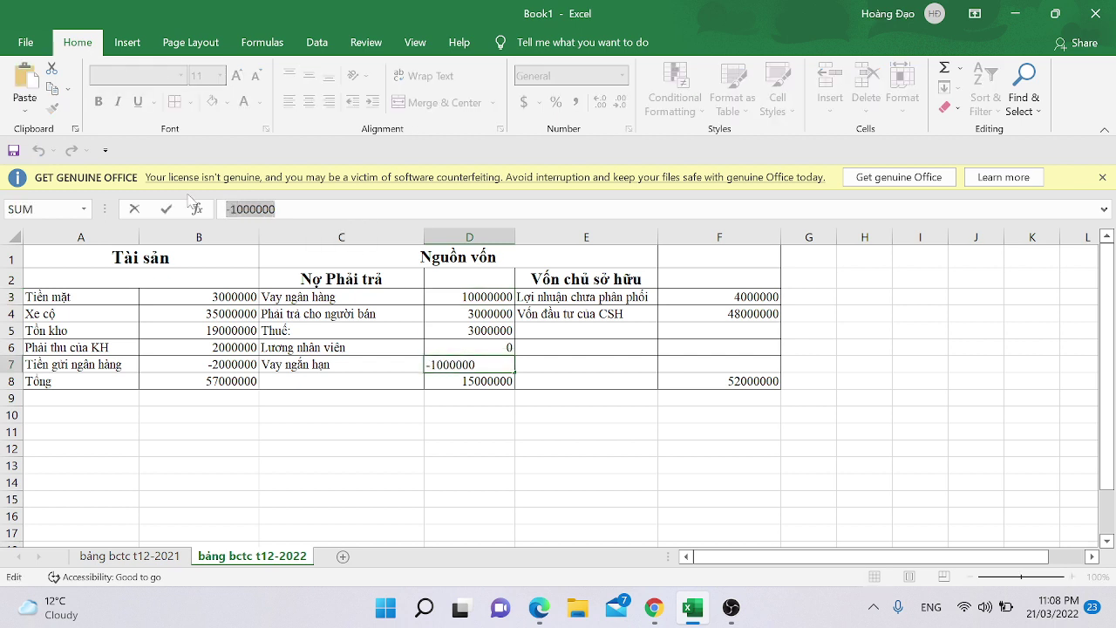
text(=)
click(466, 301)
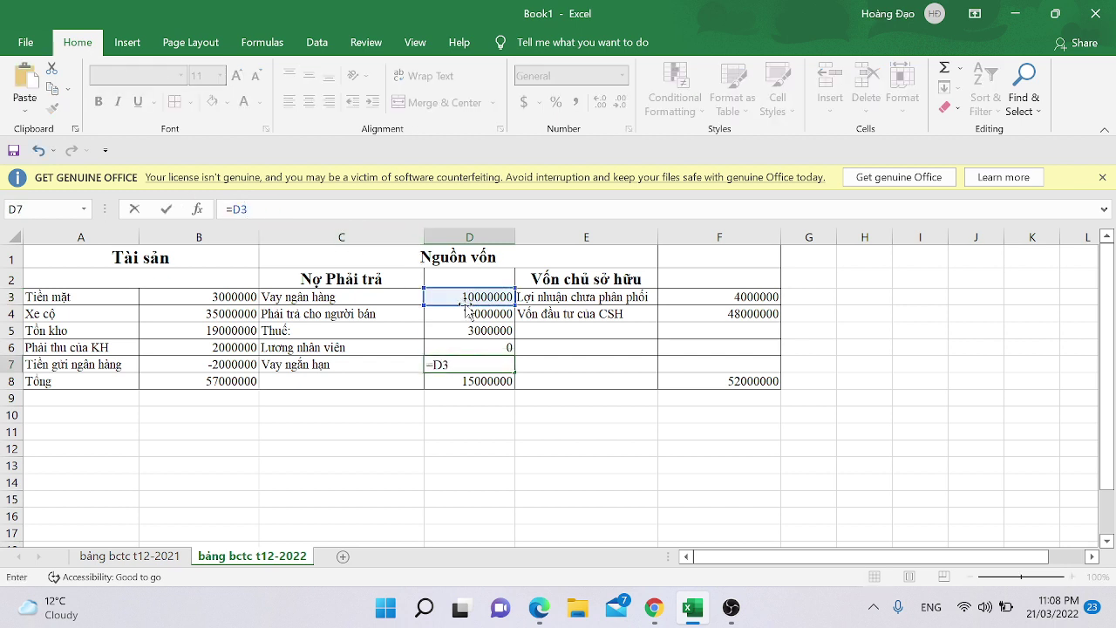
key(ctrl+z)
text(=)
click(425, 401)
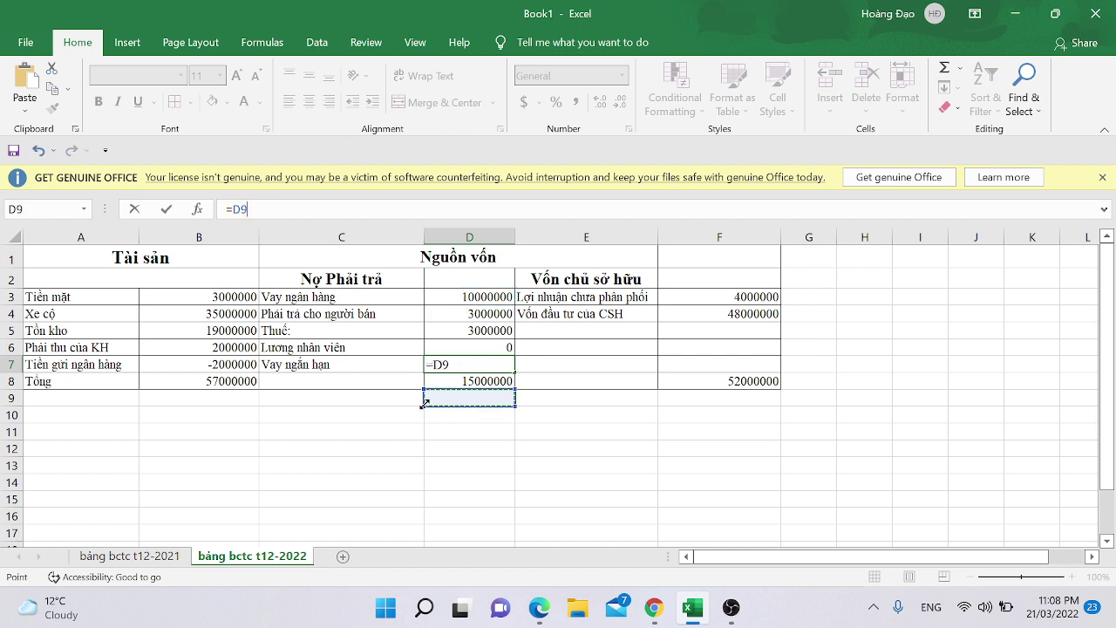
key(ctrl+z)
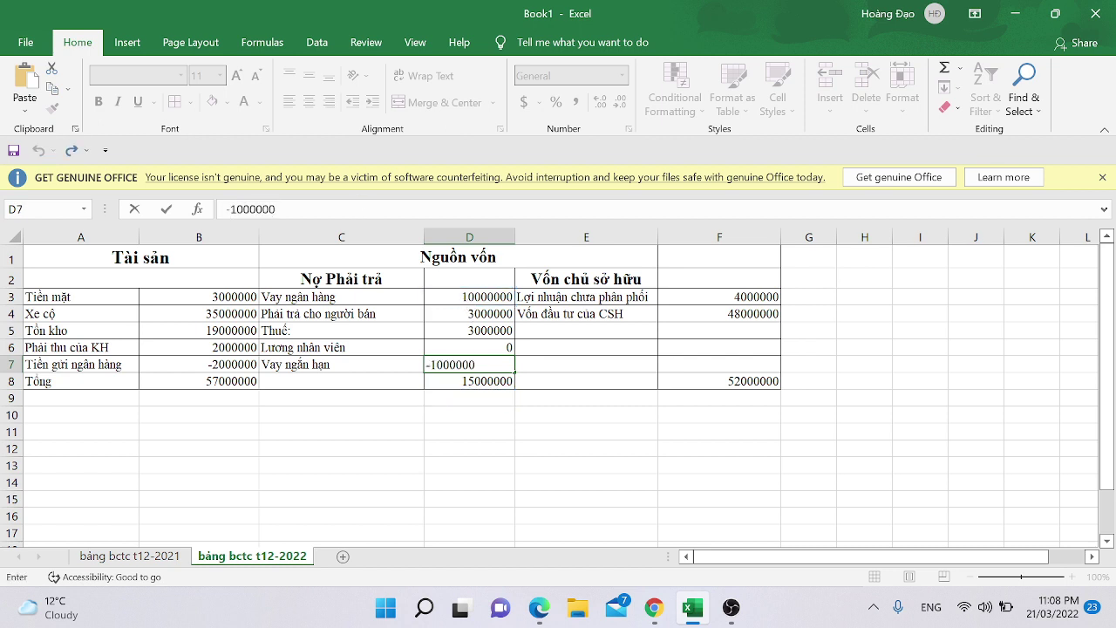
key(Return)
click(469, 363)
key(Up)
key(Up)
key(Up)
key(Up)
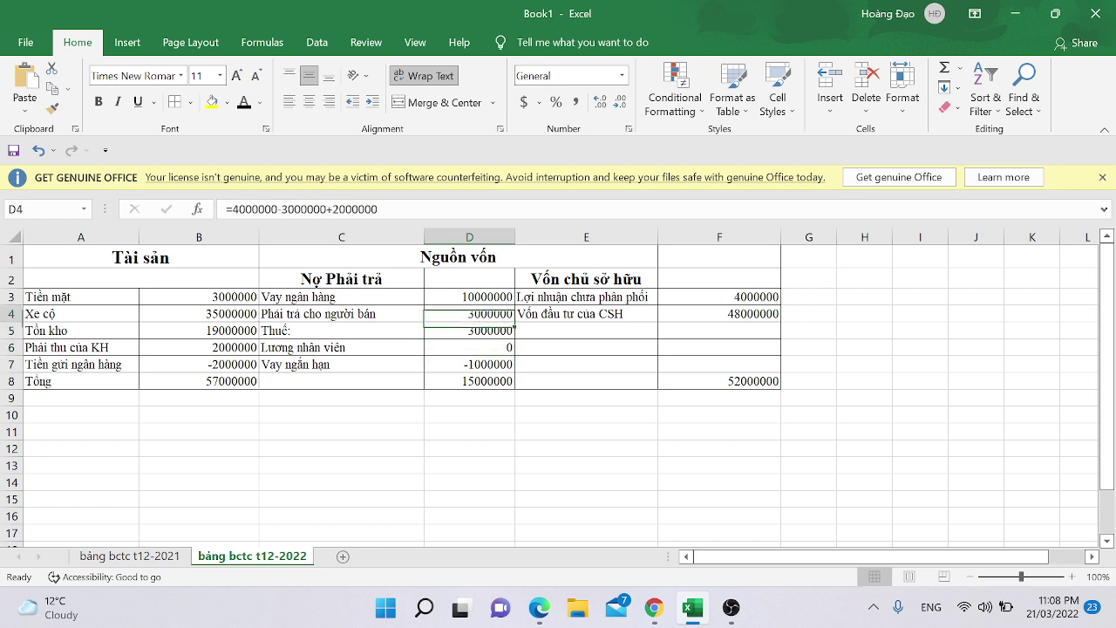
click(226, 209)
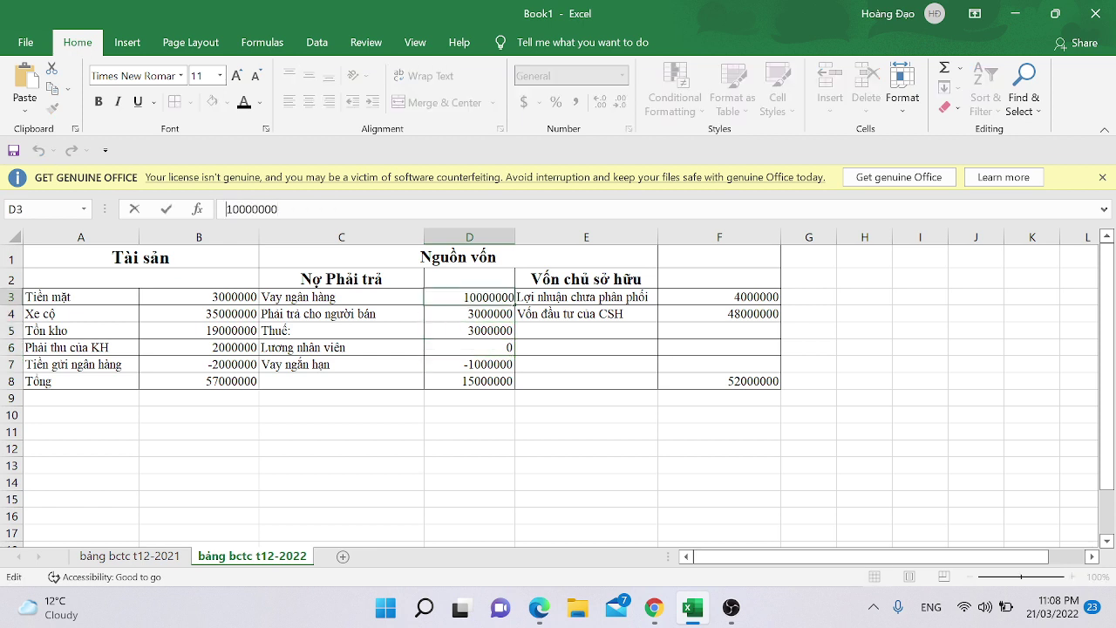
text(=10000000)
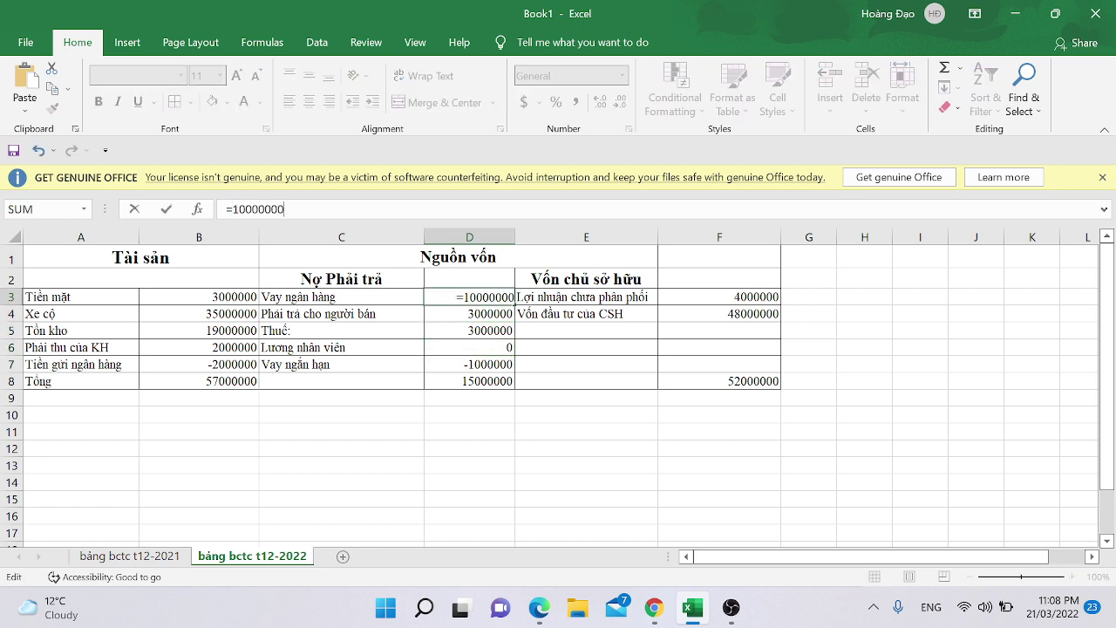
text(-1000000)
key(Return)
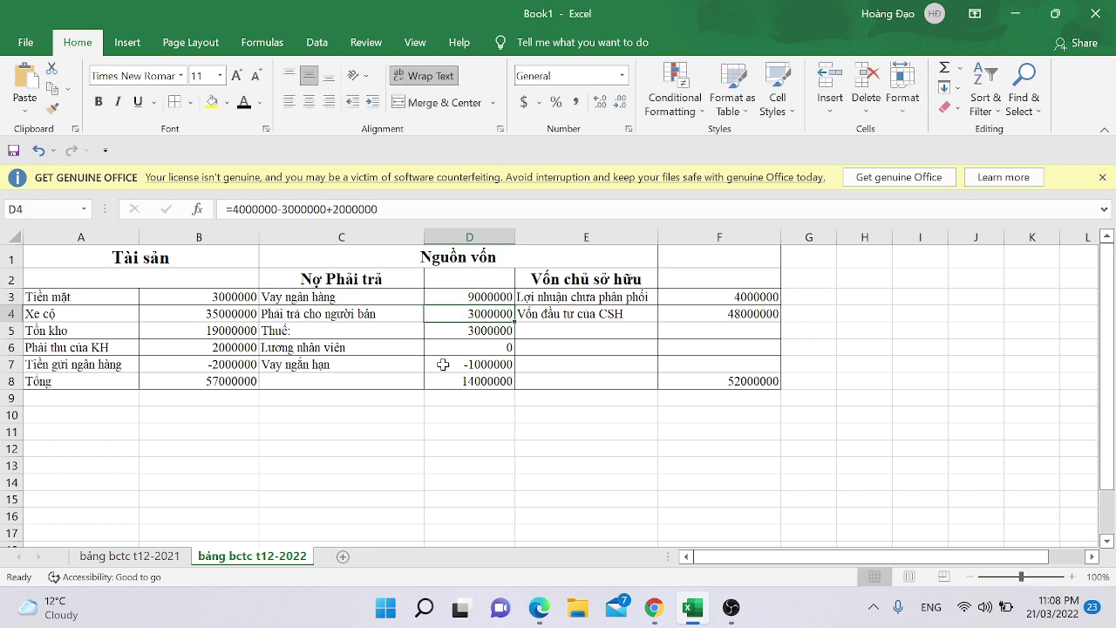
key(ctrl+z)
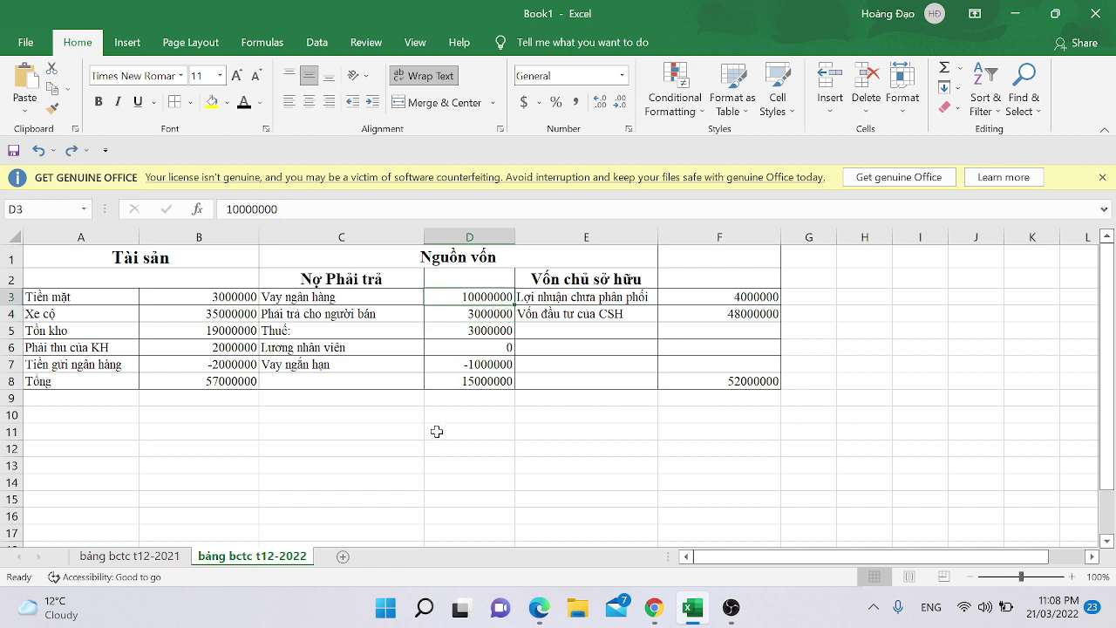
Step: Check the formulas behind the bank deposit (Tiền gửi ngân hàng) in B7 and customer receivables (Phải thu của KH) in B6
click(437, 431)
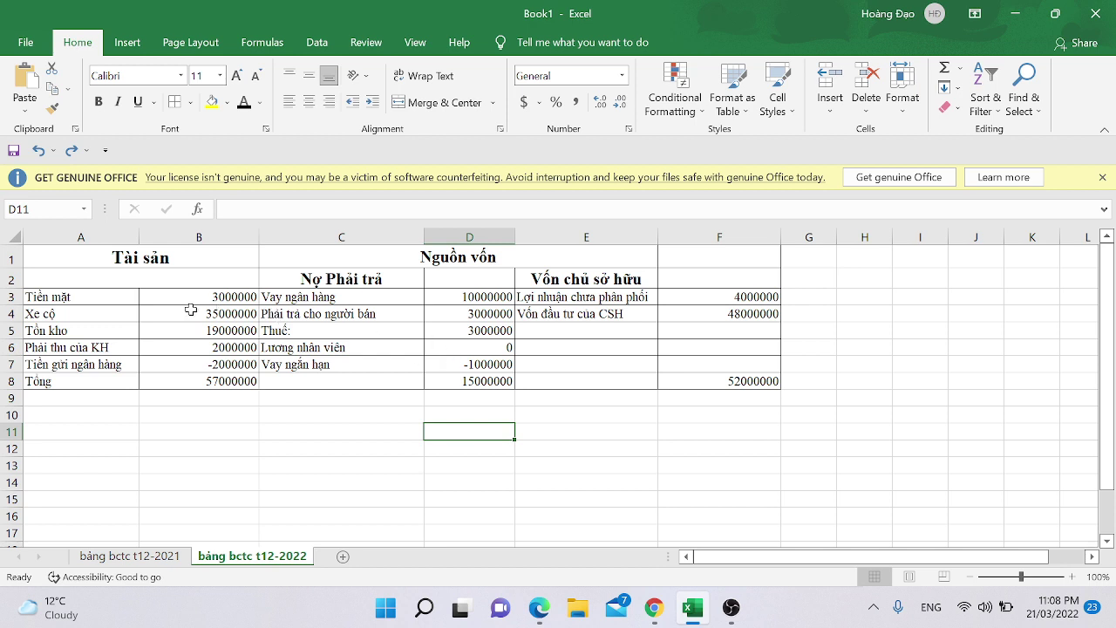
click(189, 365)
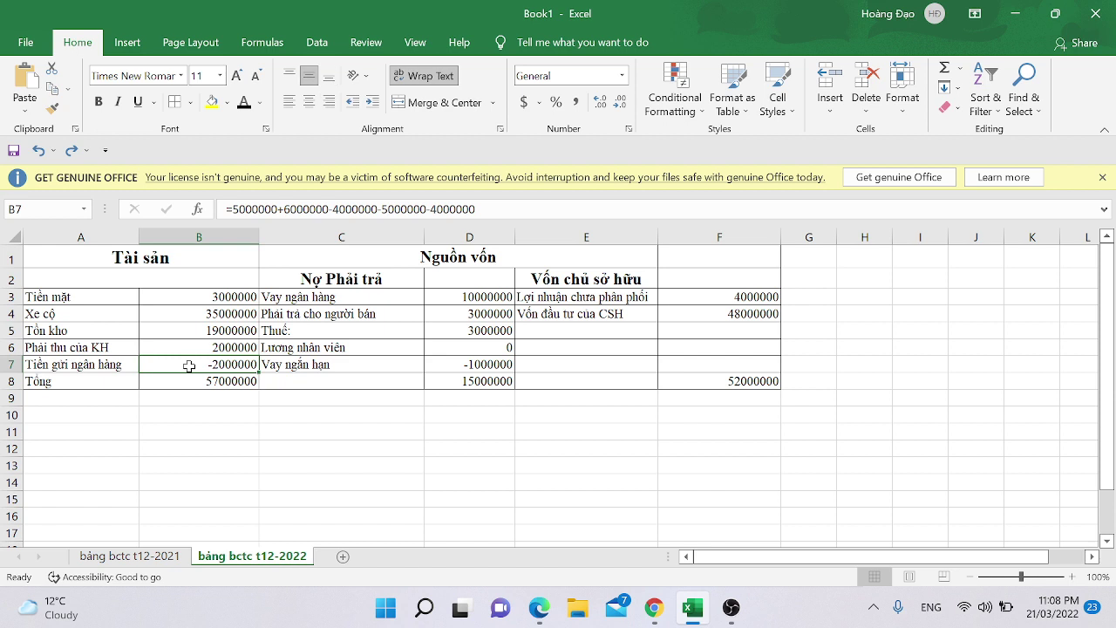
key(Up)
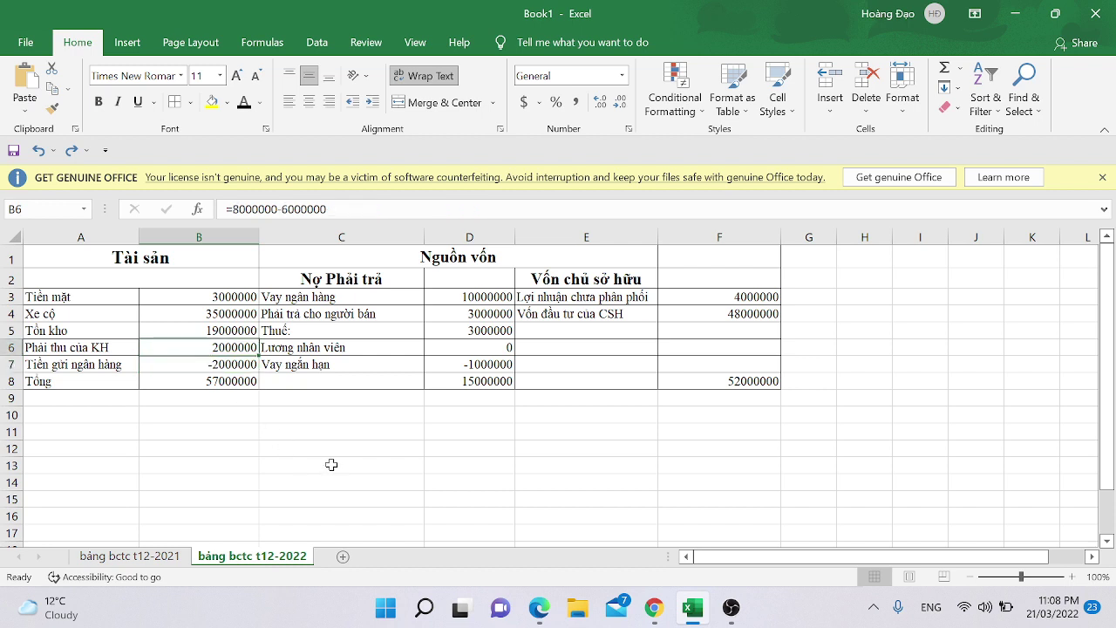
key(alt+Tab)
click(387, 473)
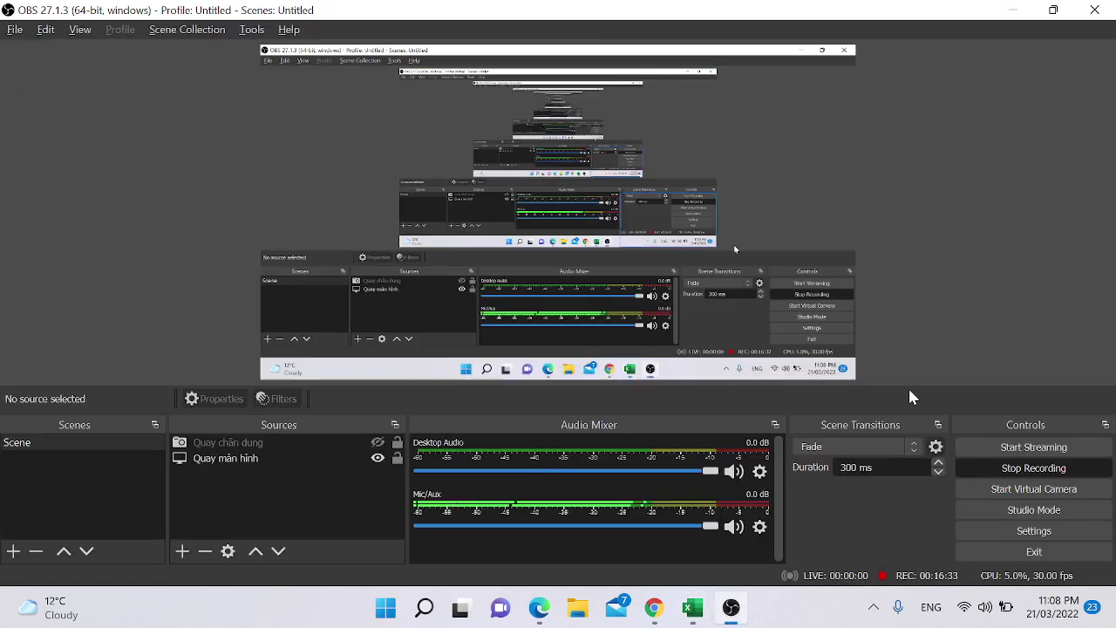